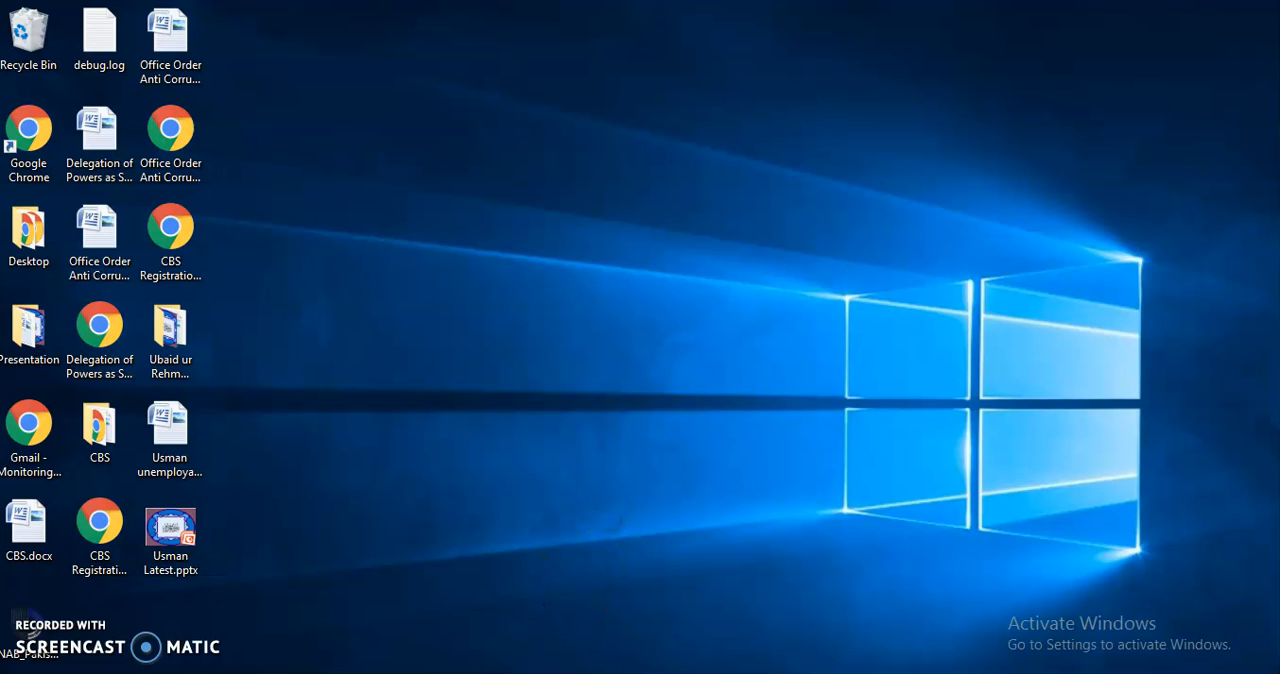
Switch to Chrome and open the Google home page from the saved bookmarks.
click(420, 673)
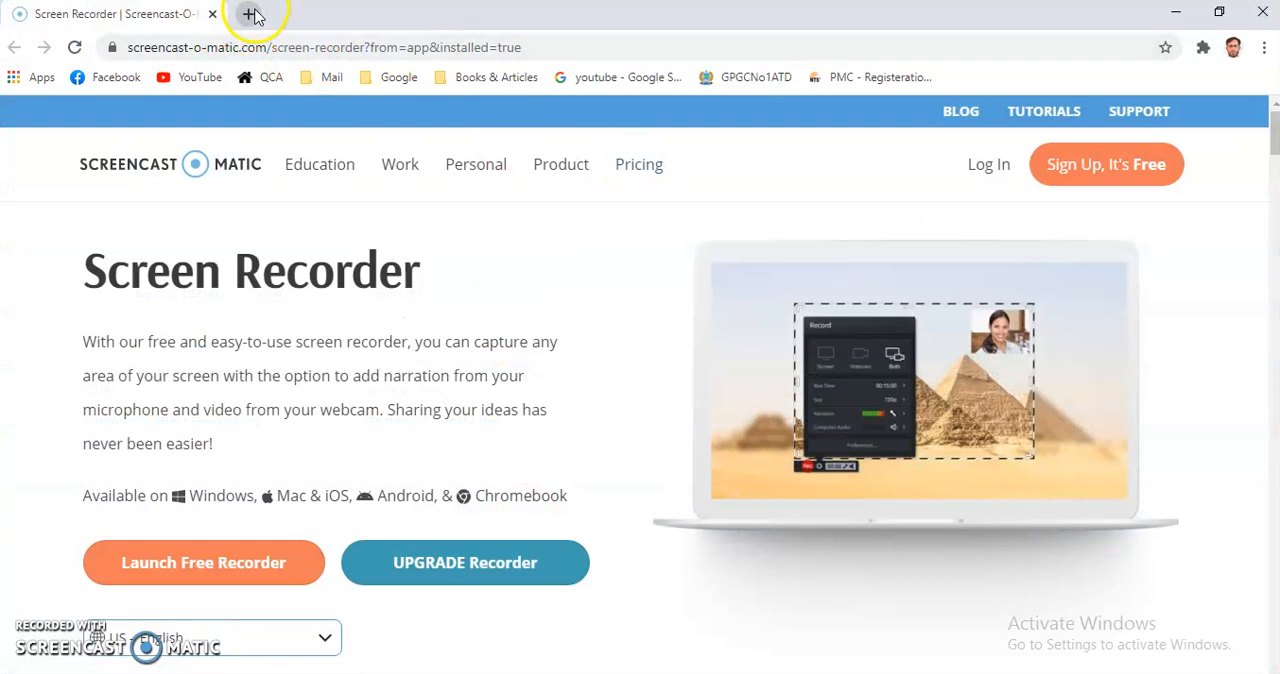
click(390, 78)
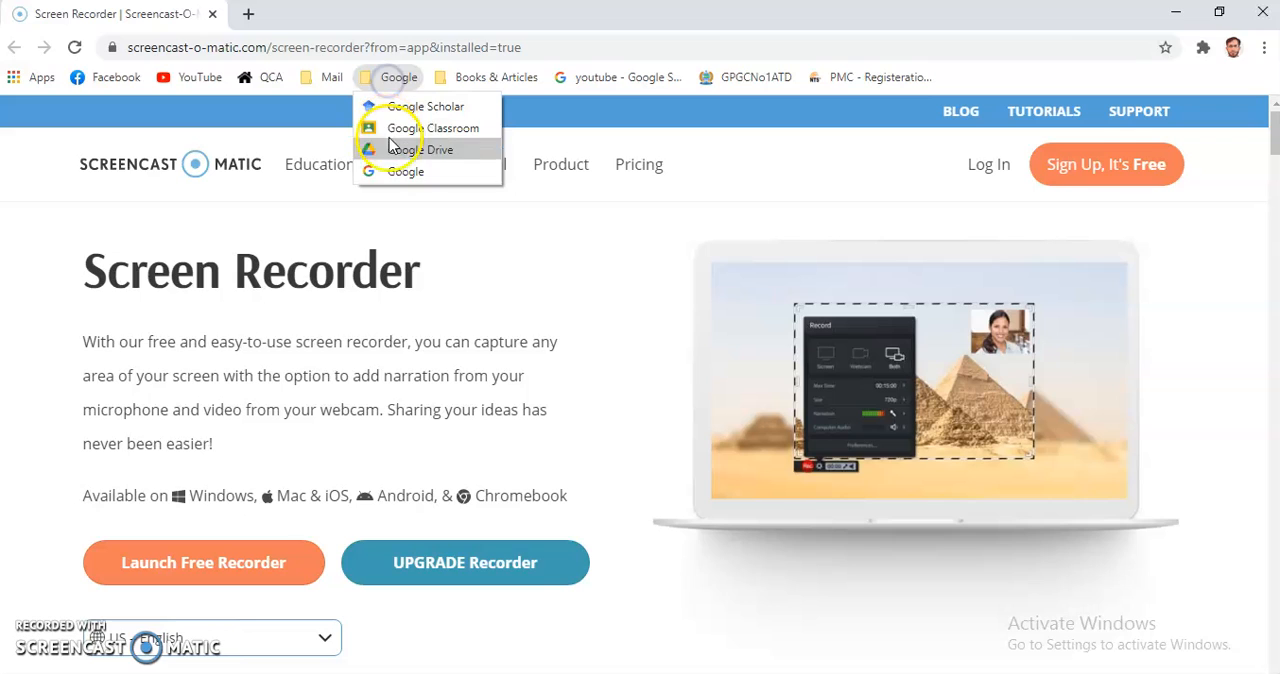
click(402, 172)
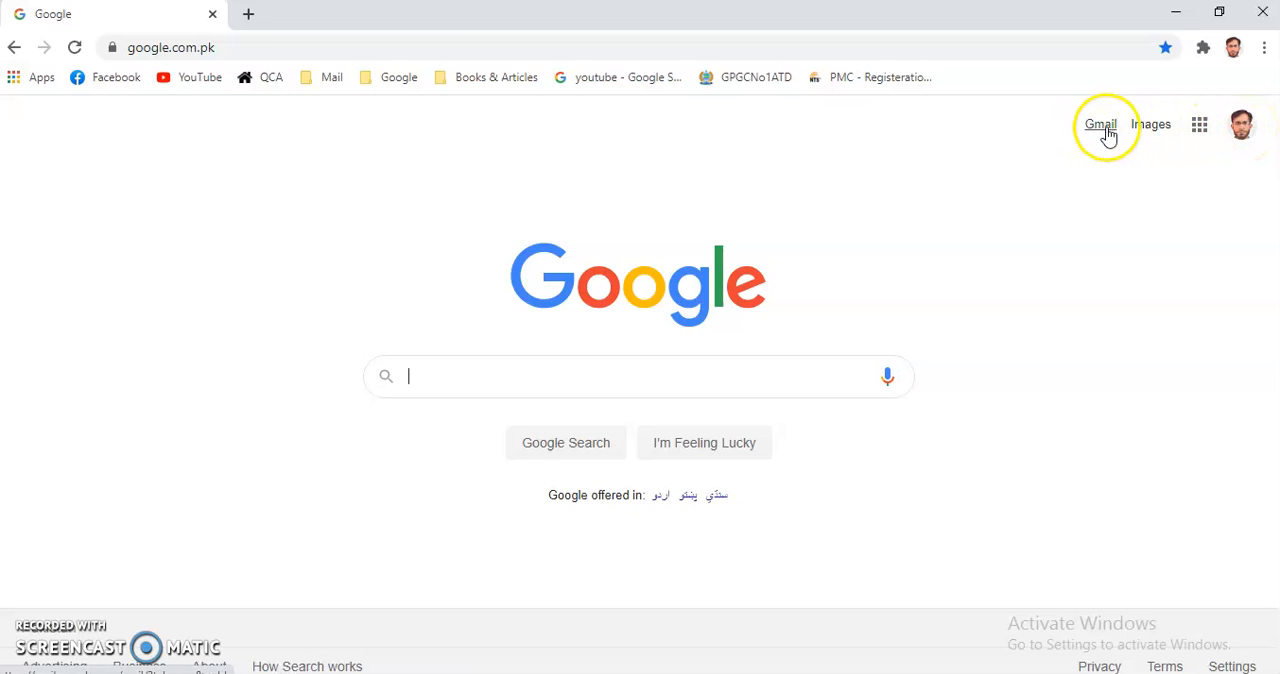
click(1200, 127)
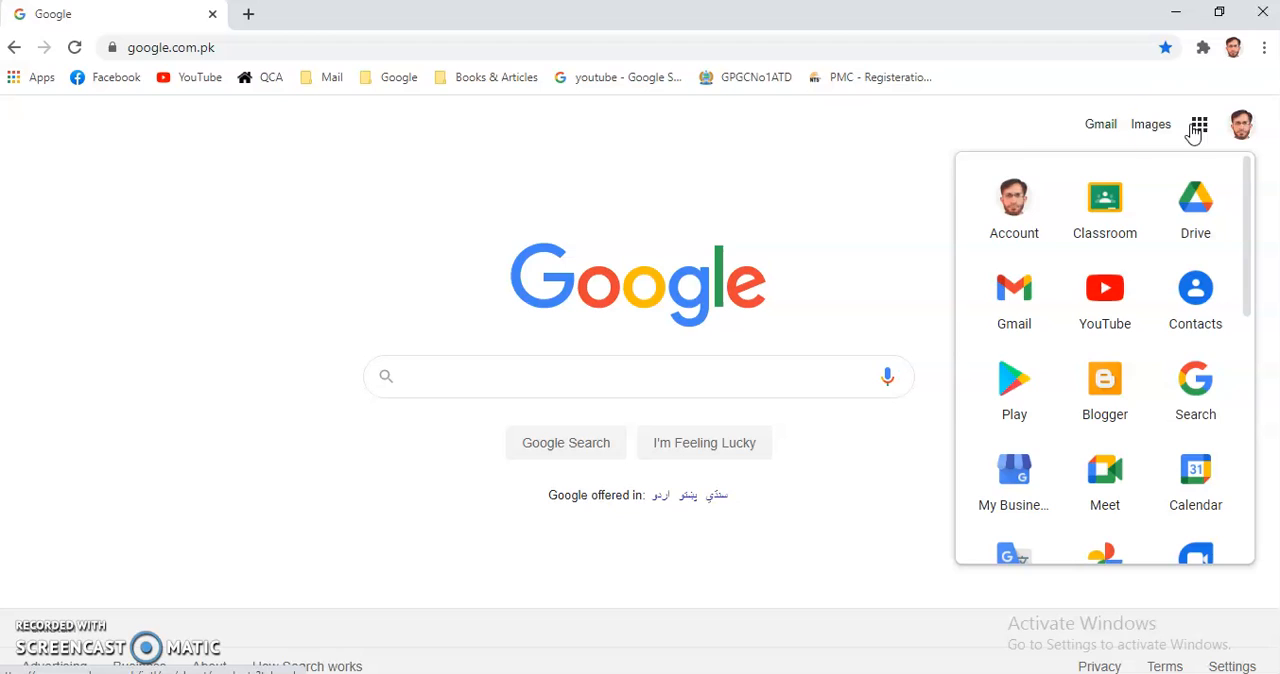
click(874, 155)
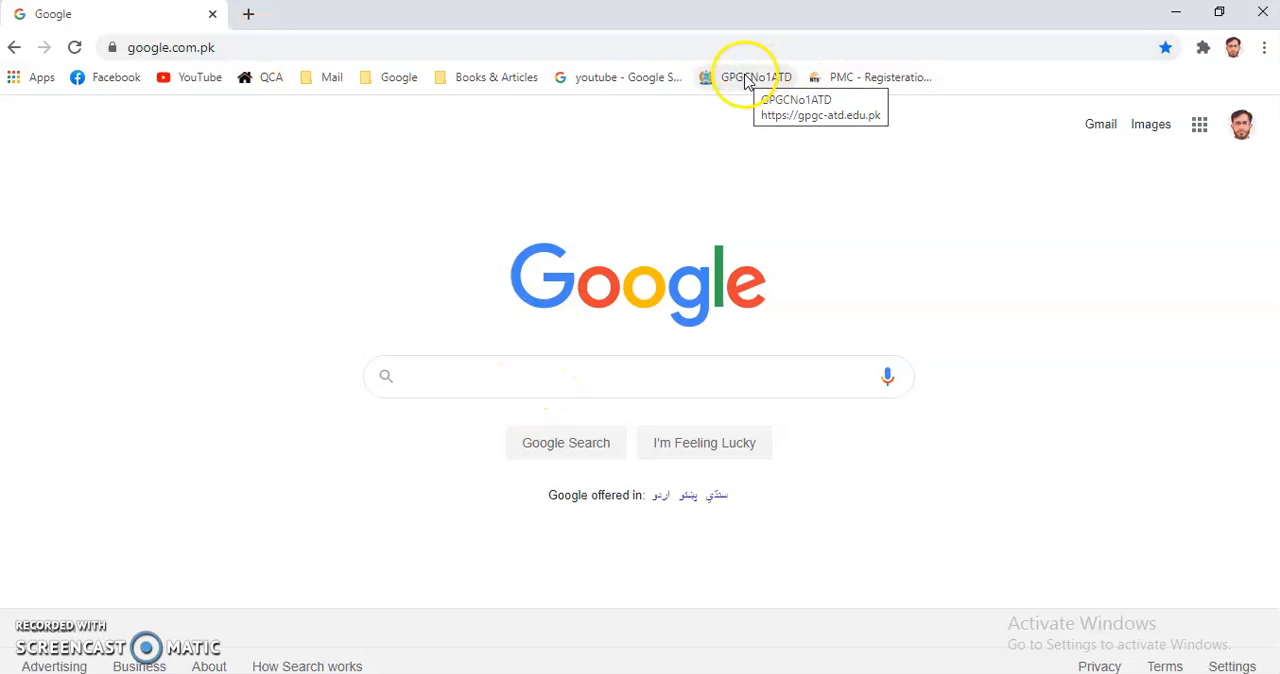
Search Google for "gpgc no.1 abbottabad".
click(442, 377)
text(GP)
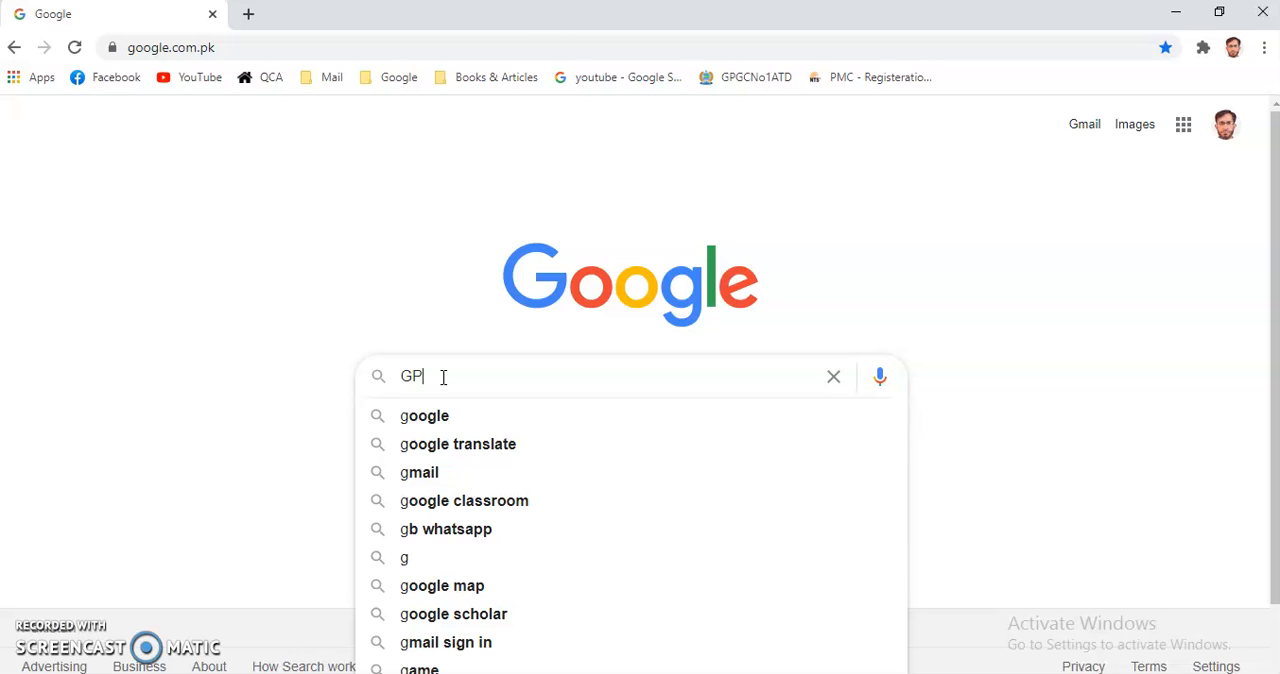
text(GC No.1)
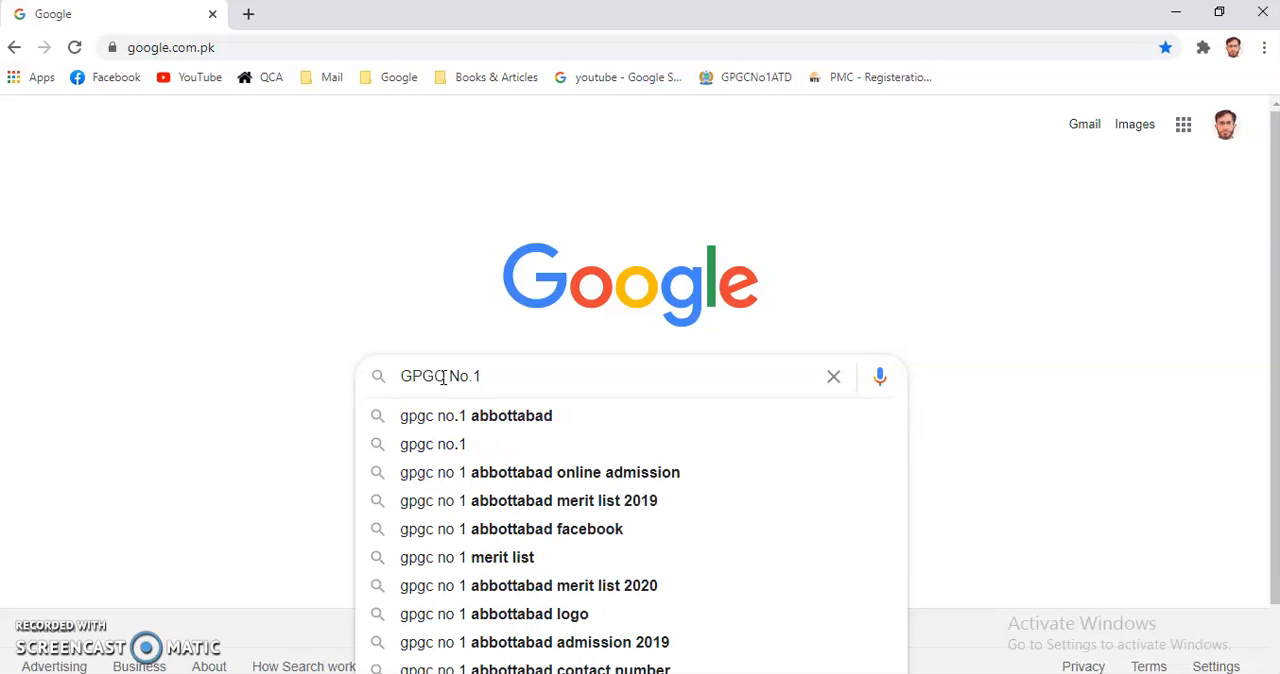
click(500, 418)
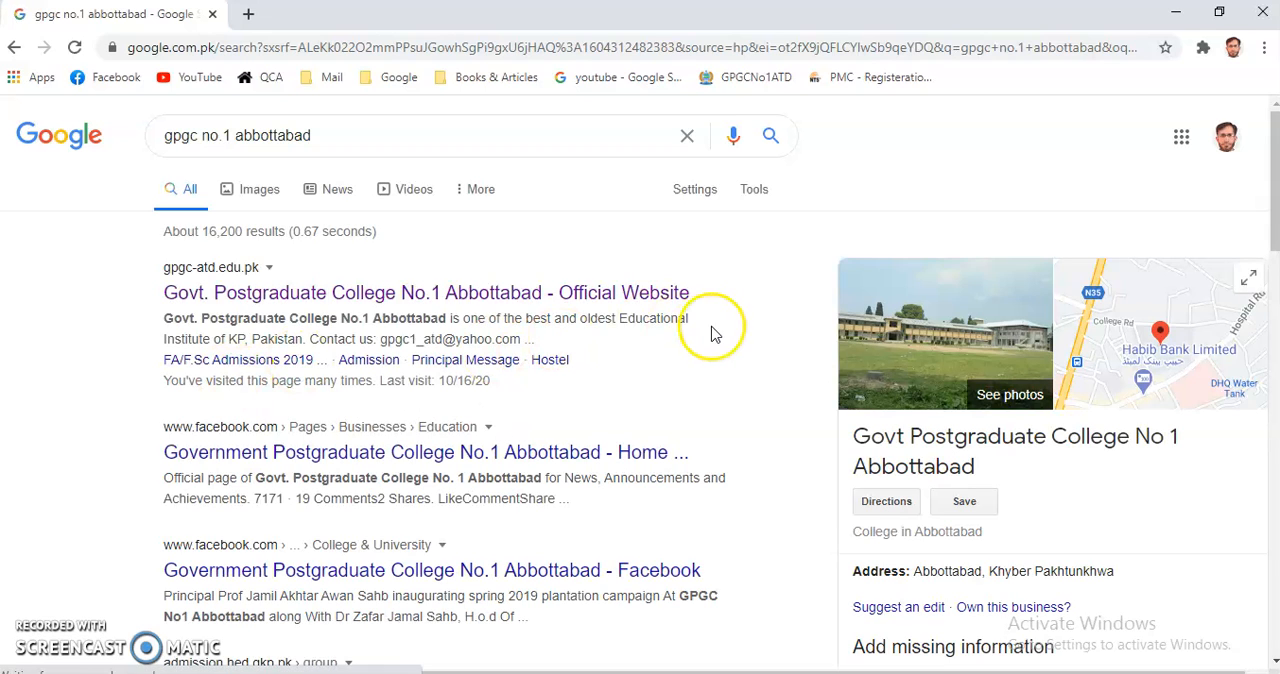
Open the official website of Govt. Postgraduate College No.1 Abbottabad and go to its QAC Software article.
click(463, 297)
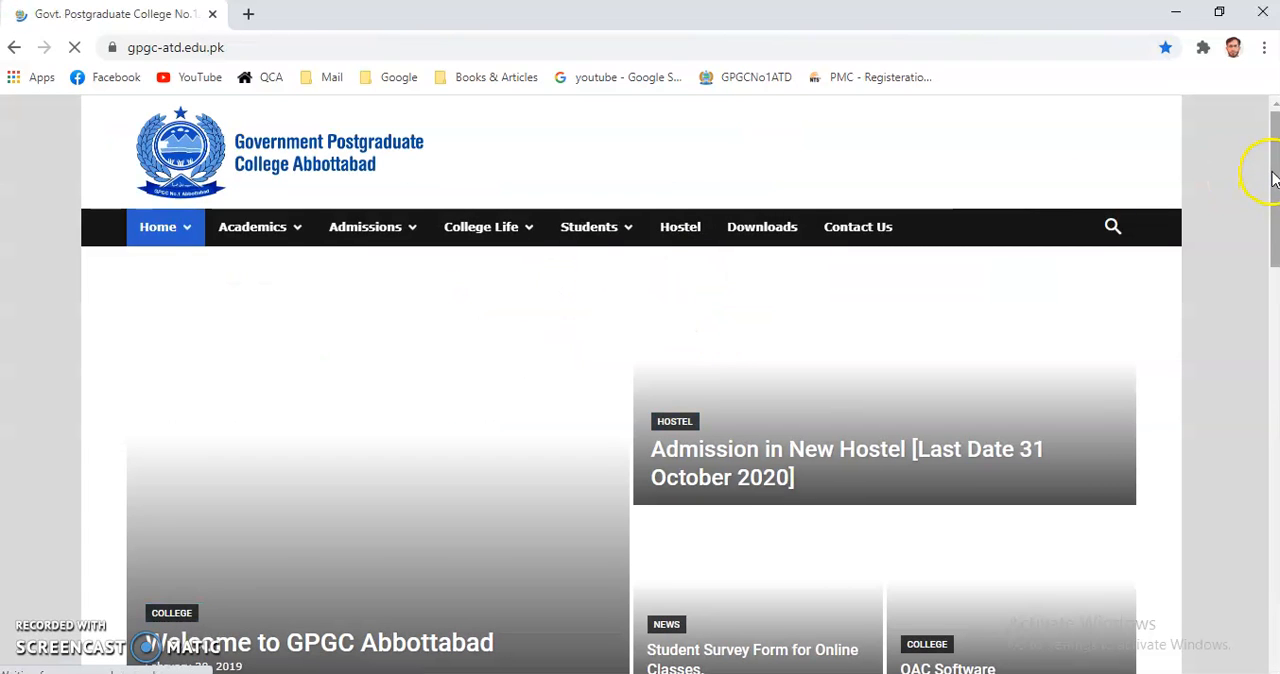
drag(1278, 213, 1268, 257)
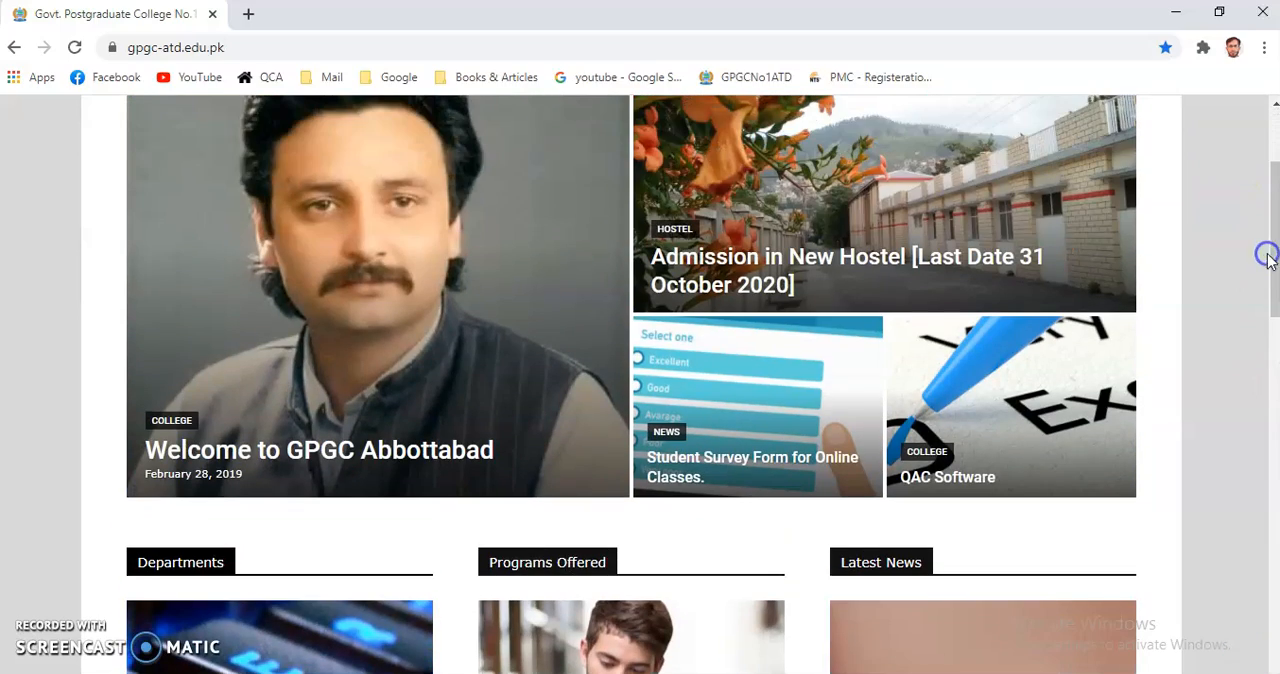
click(945, 480)
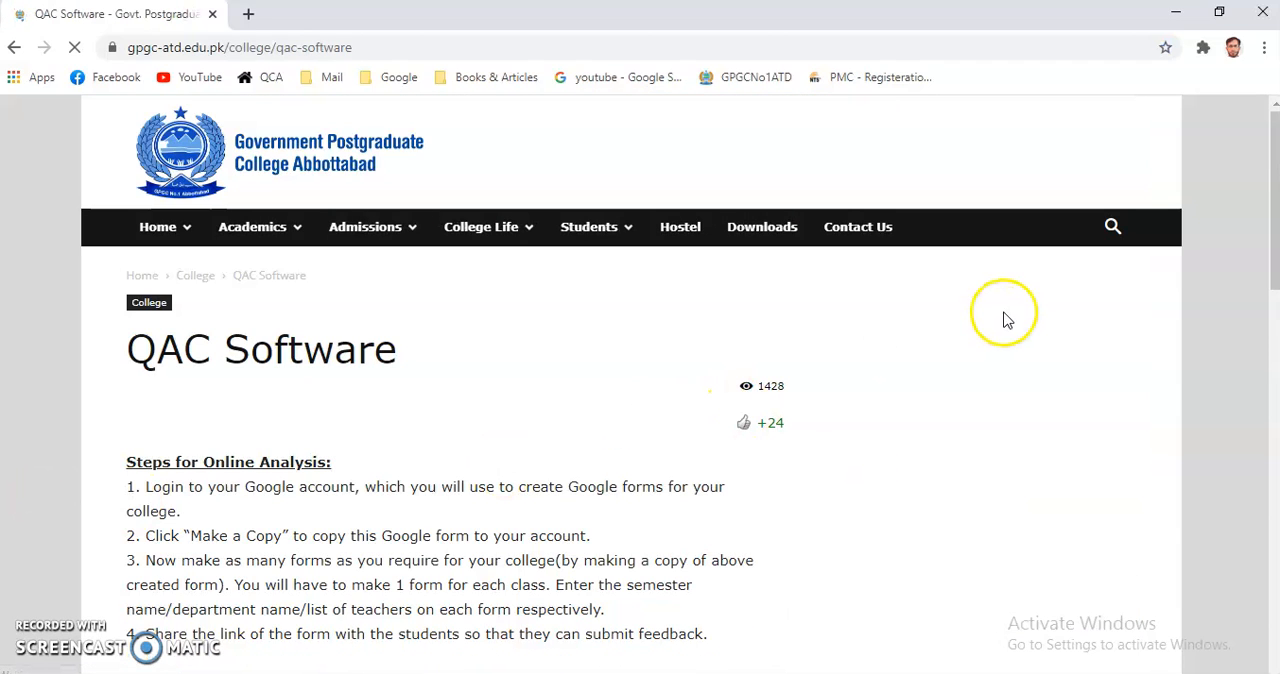
Make a copy of the Teacher Evaluation form from the article's form links into the Google account.
drag(1272, 192, 1274, 446)
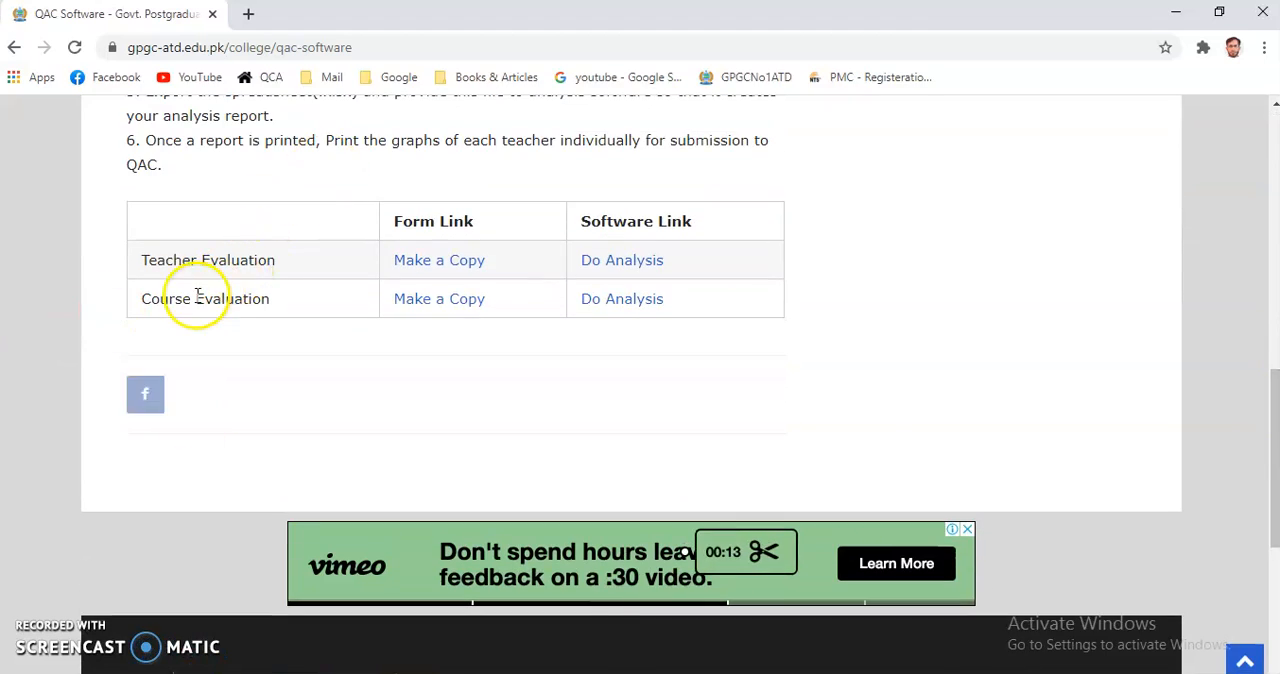
click(443, 262)
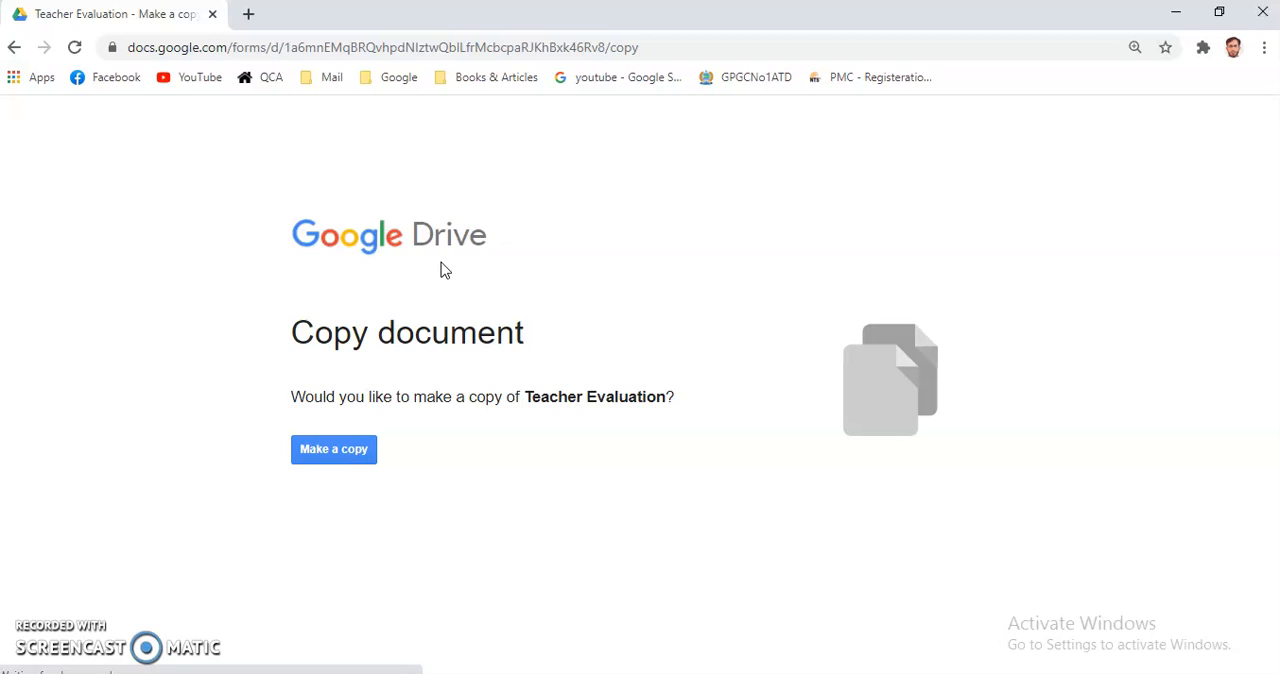
click(332, 456)
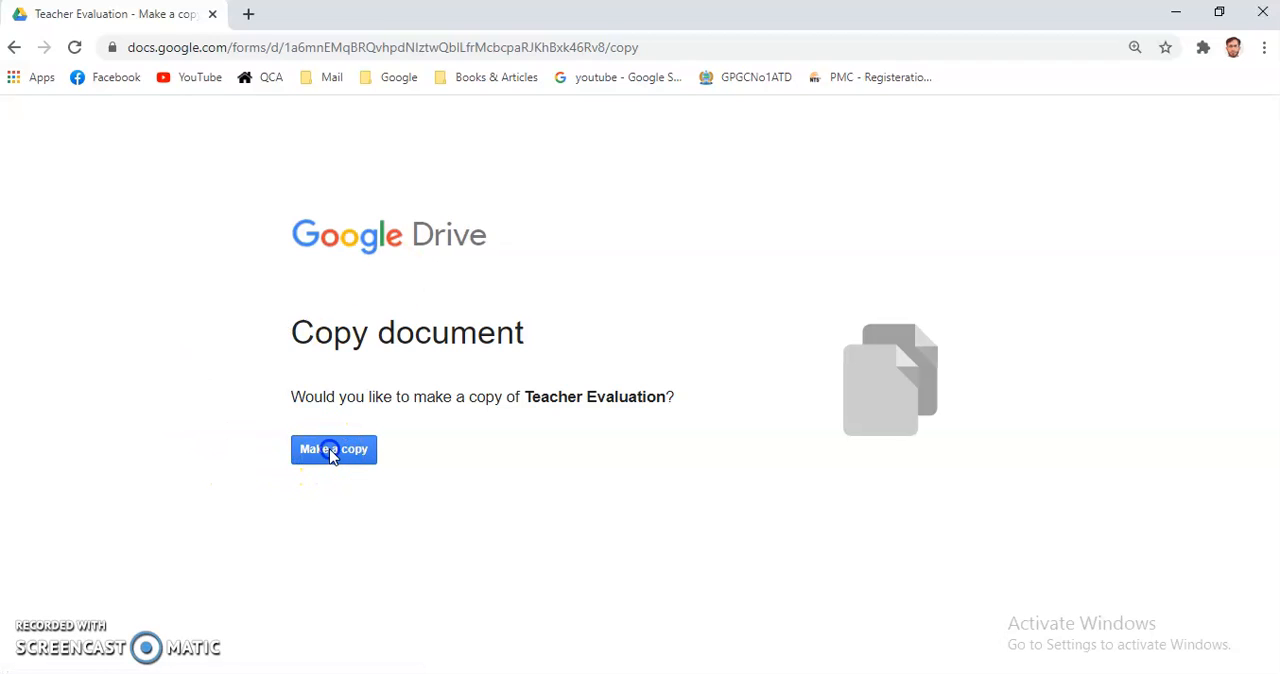
click(334, 456)
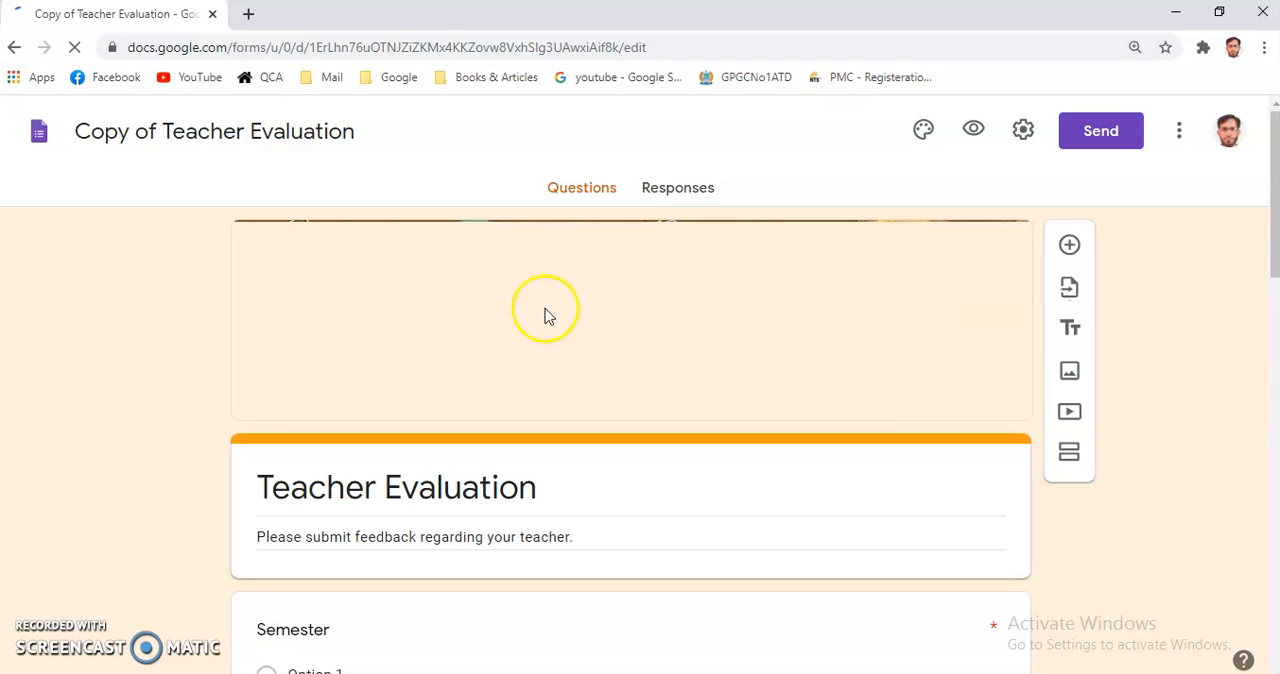
Rename the copied form file as "BS English 1st Semester GDC Havelian".
click(91, 131)
drag(77, 131, 376, 137)
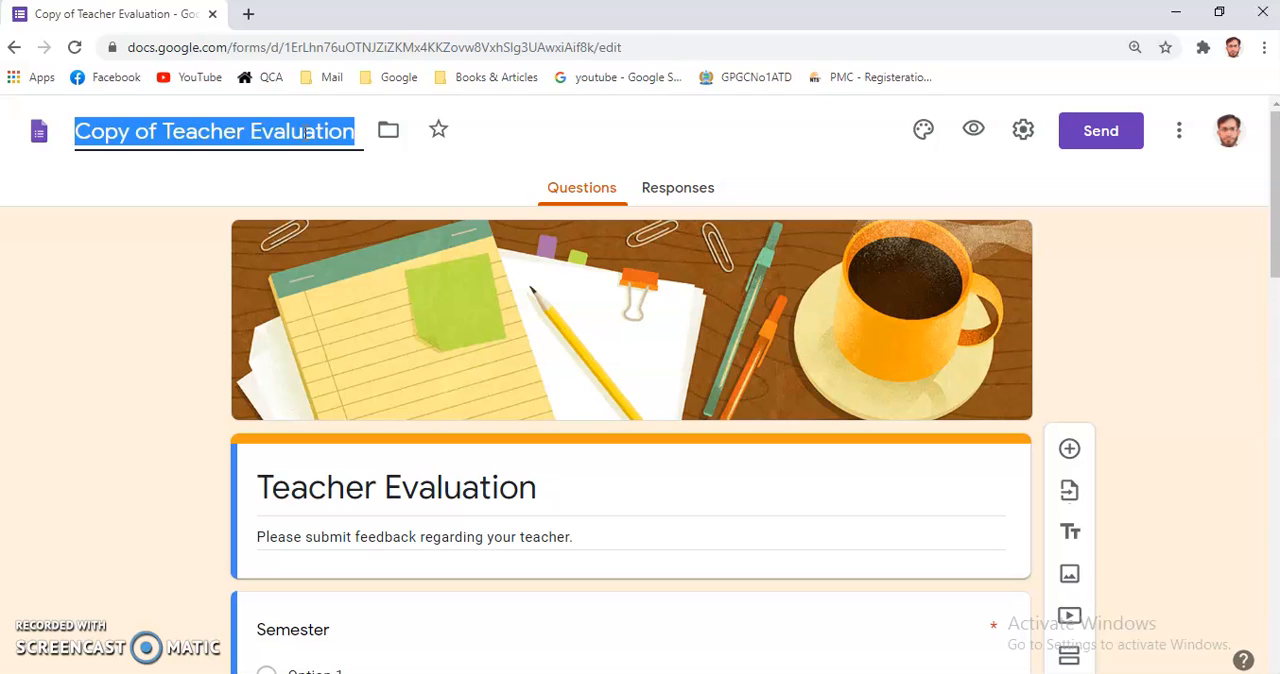
text(BS)
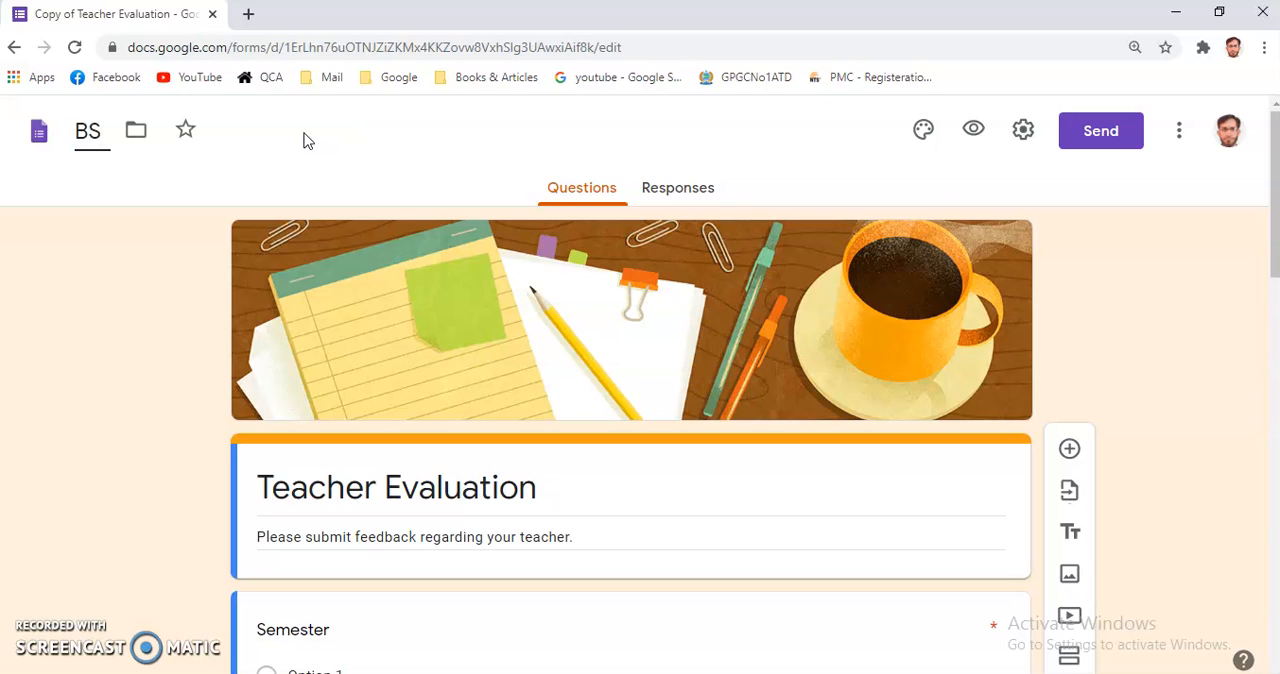
text( E)
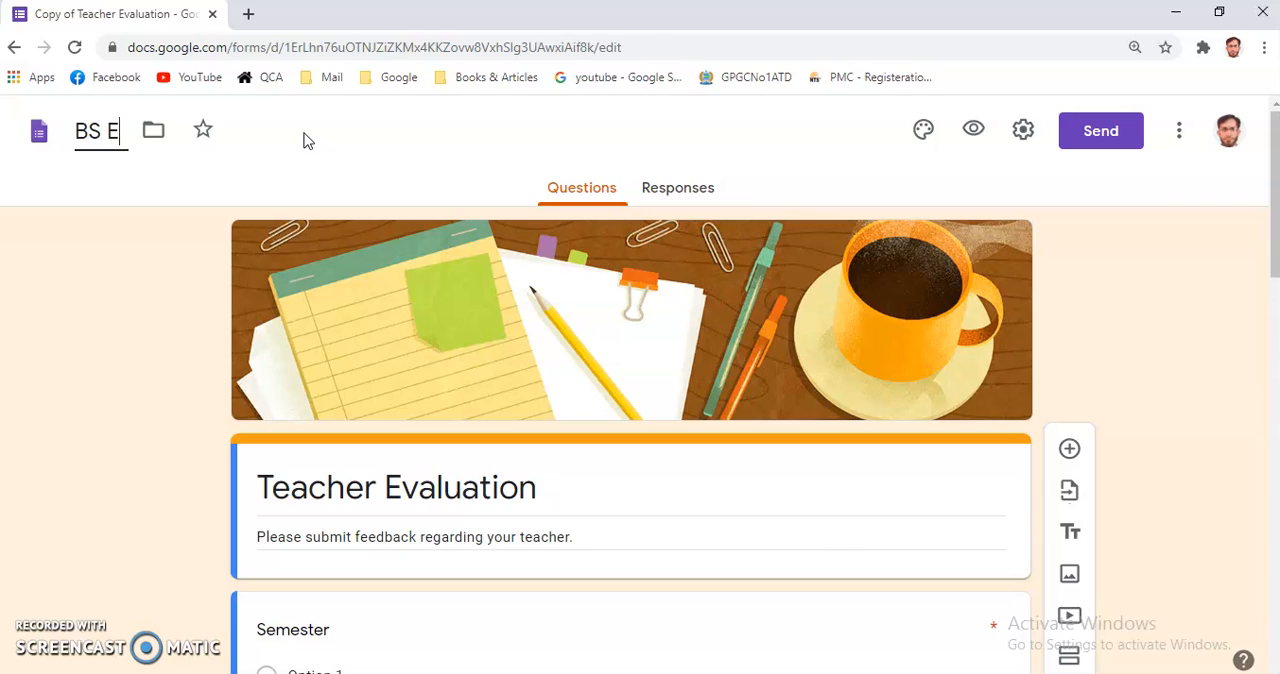
text(nglish )
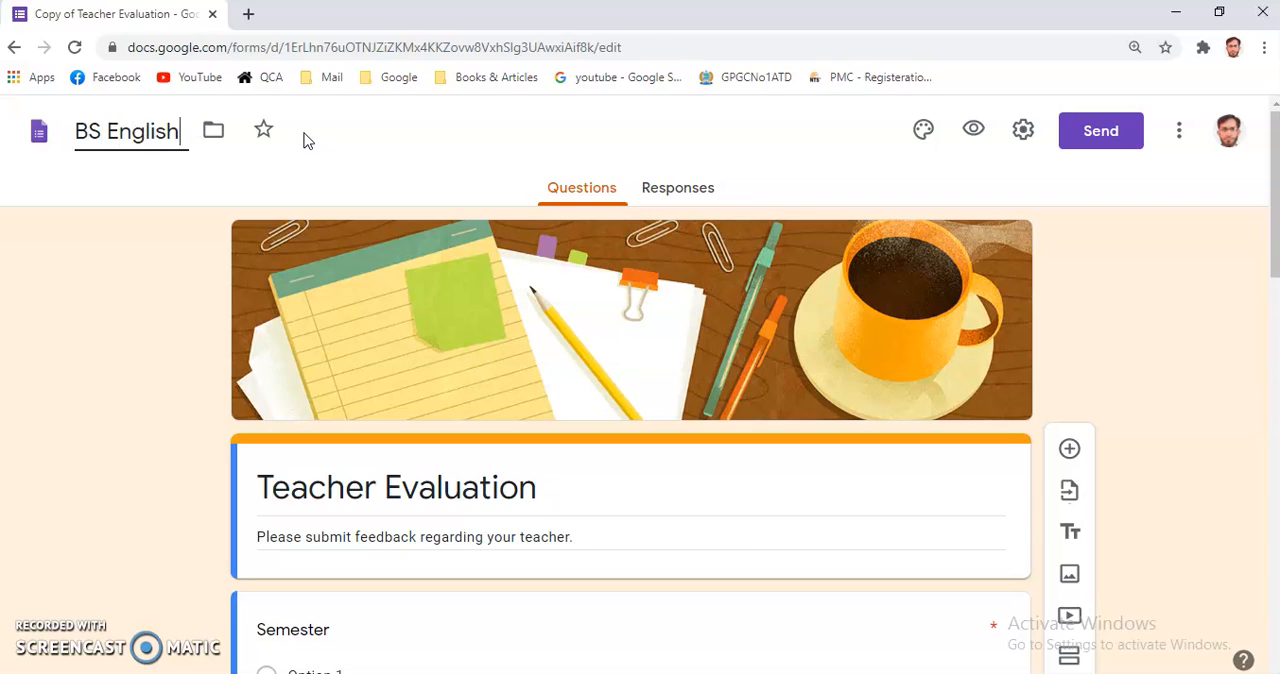
text(1st S)
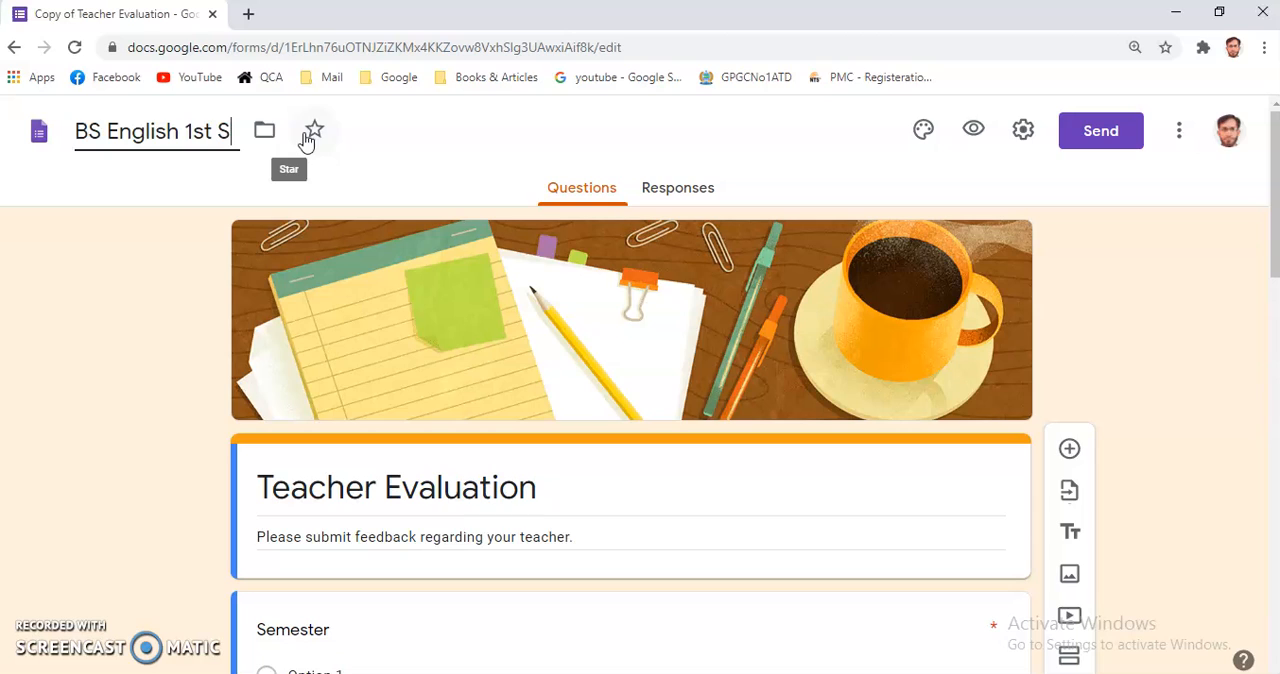
text(emester)
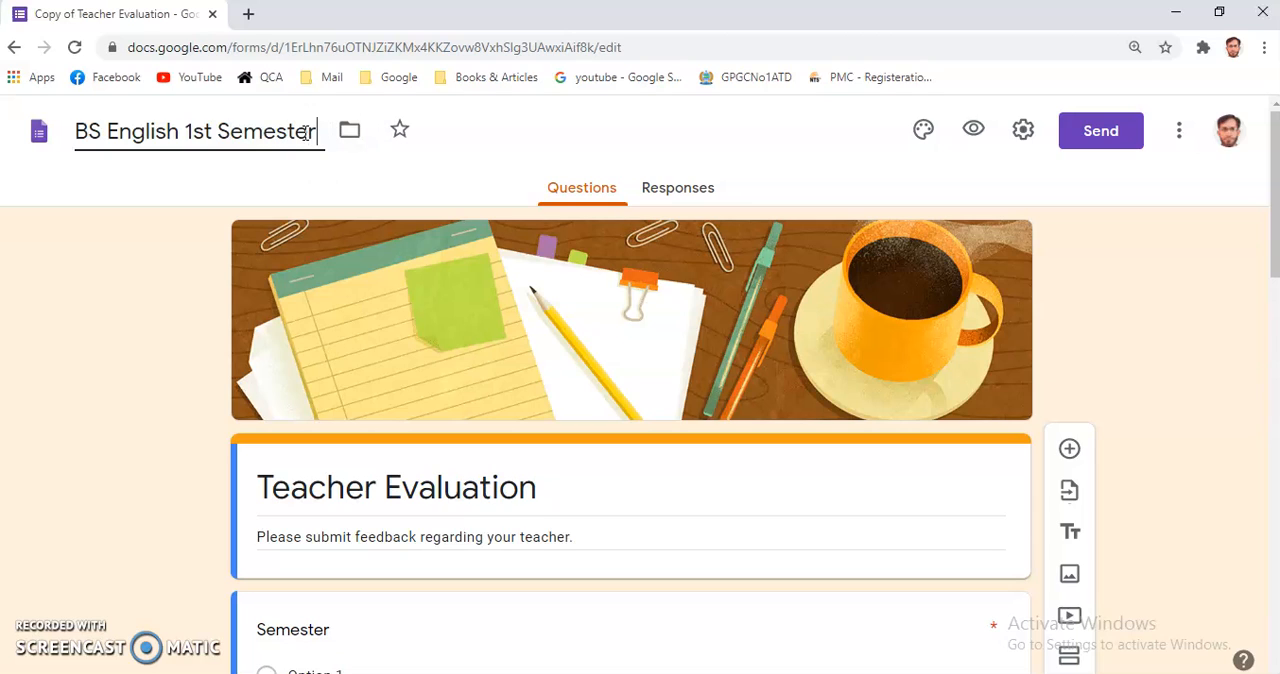
text( GDC Havelian)
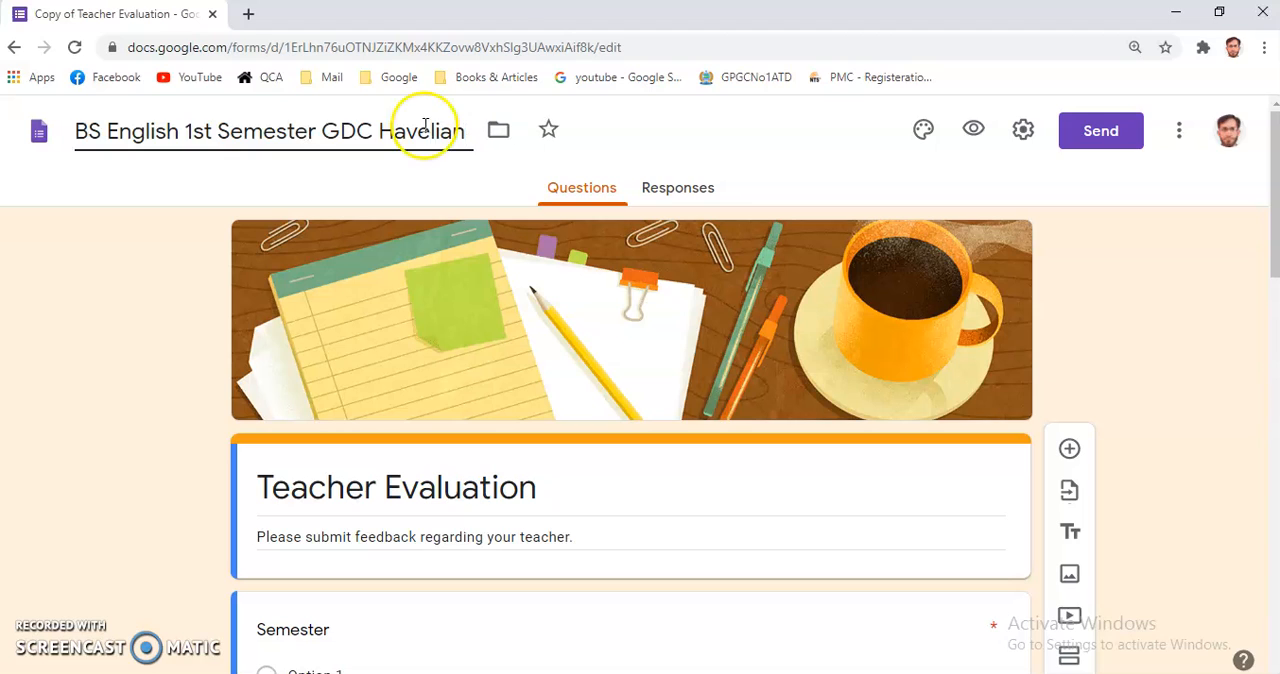
Copy the form's file name and paste it over the "Teacher Evaluation" heading as the form title.
drag(467, 131, 74, 131)
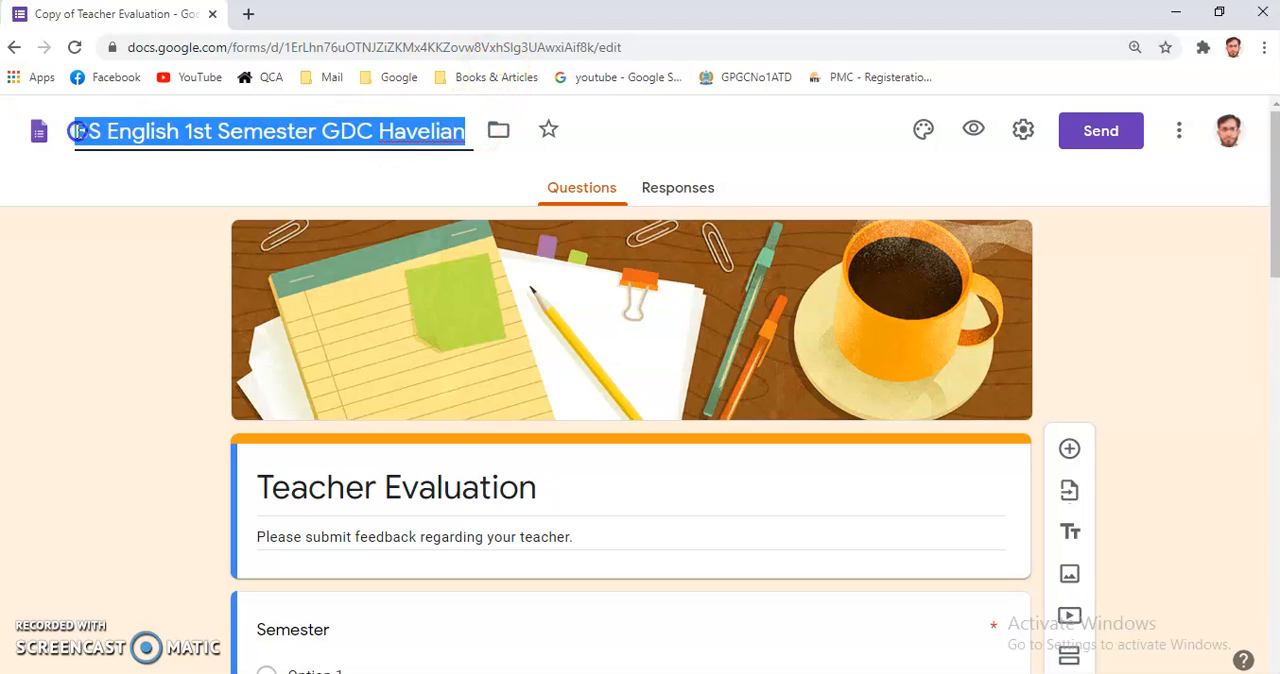
right_click(162, 131)
click(207, 166)
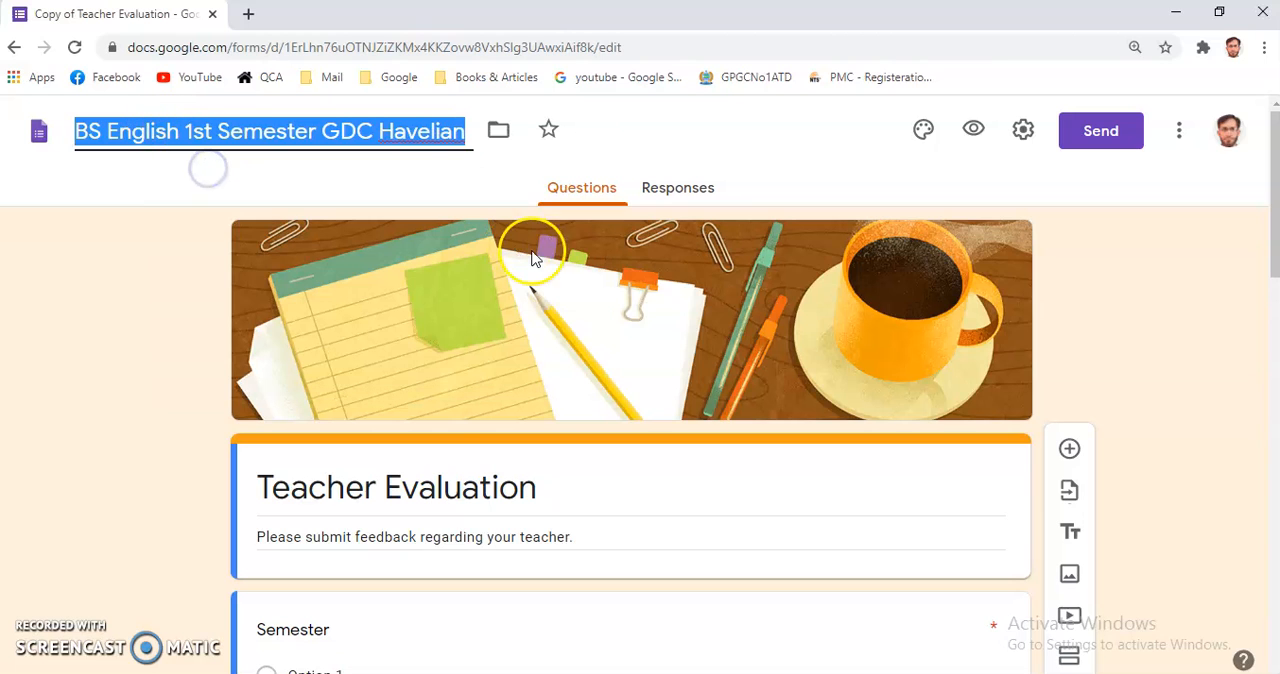
triple_click(388, 493)
key(ctrl+v)
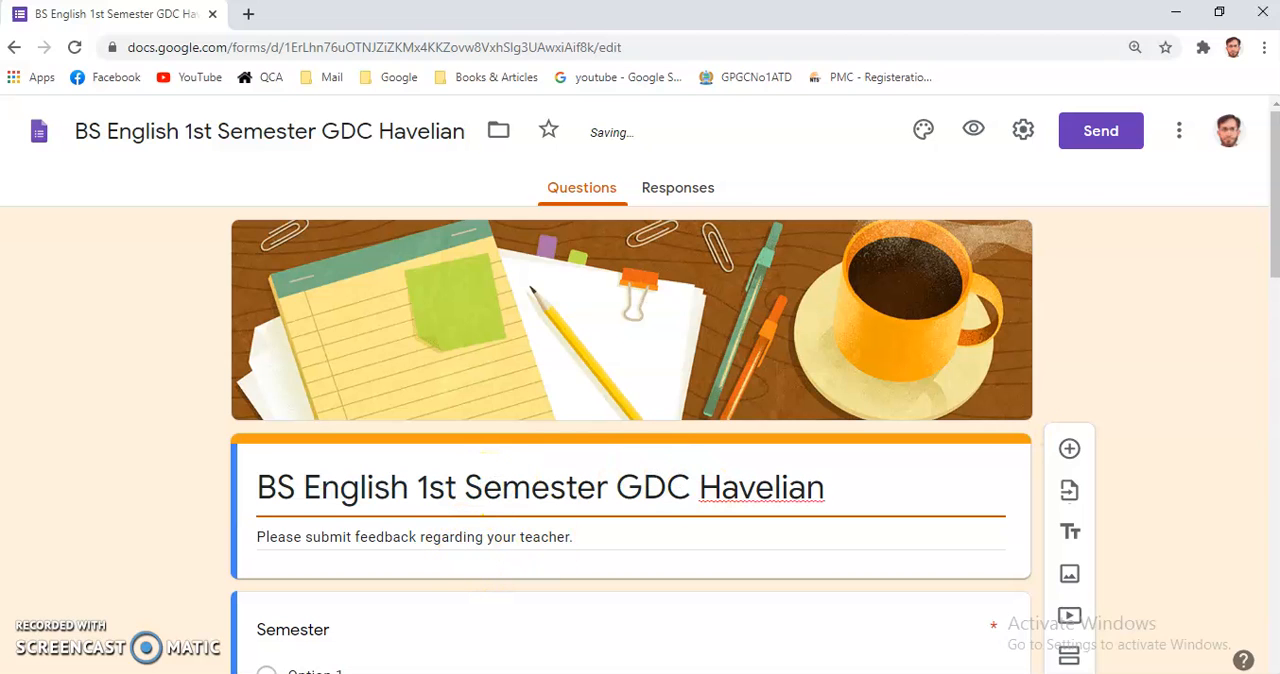
drag(1274, 251, 1273, 313)
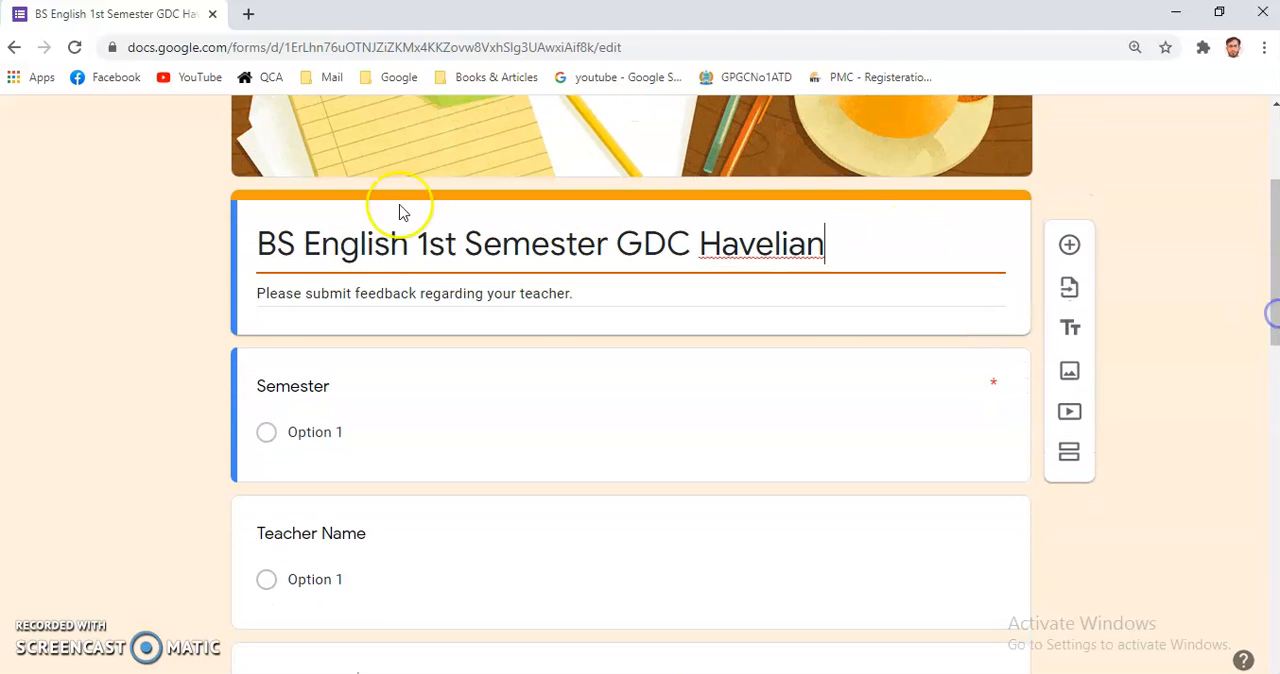
triple_click(309, 294)
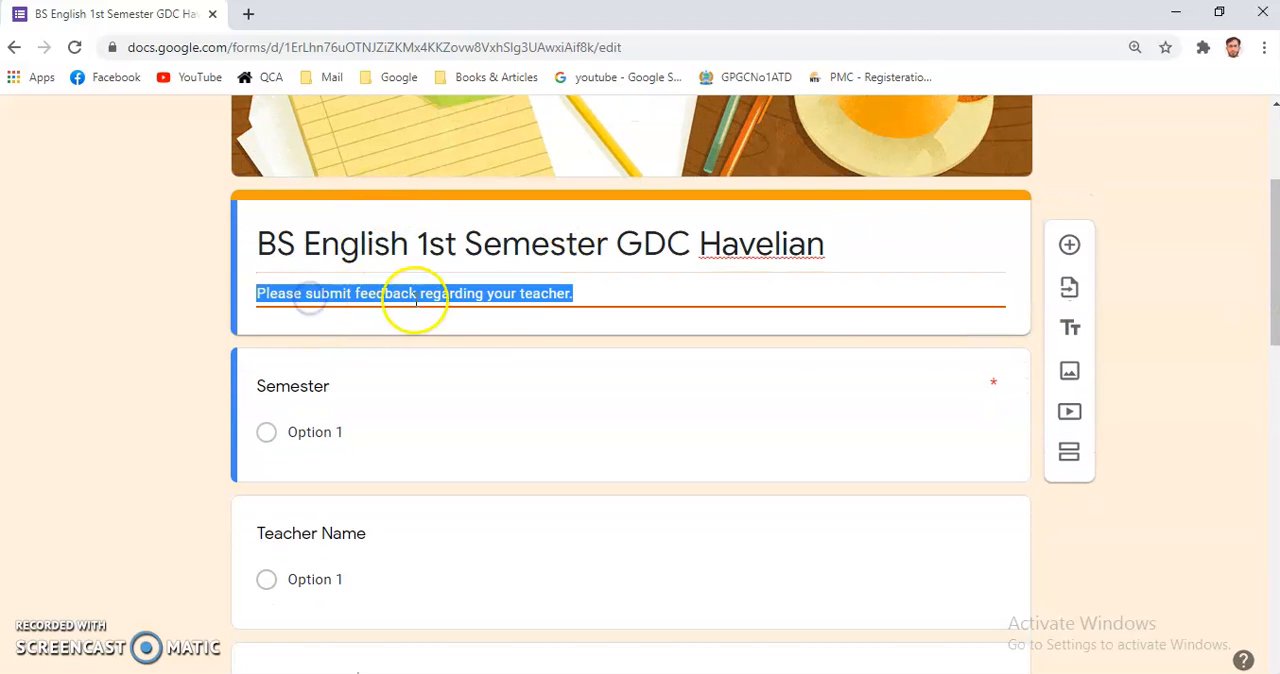
click(586, 292)
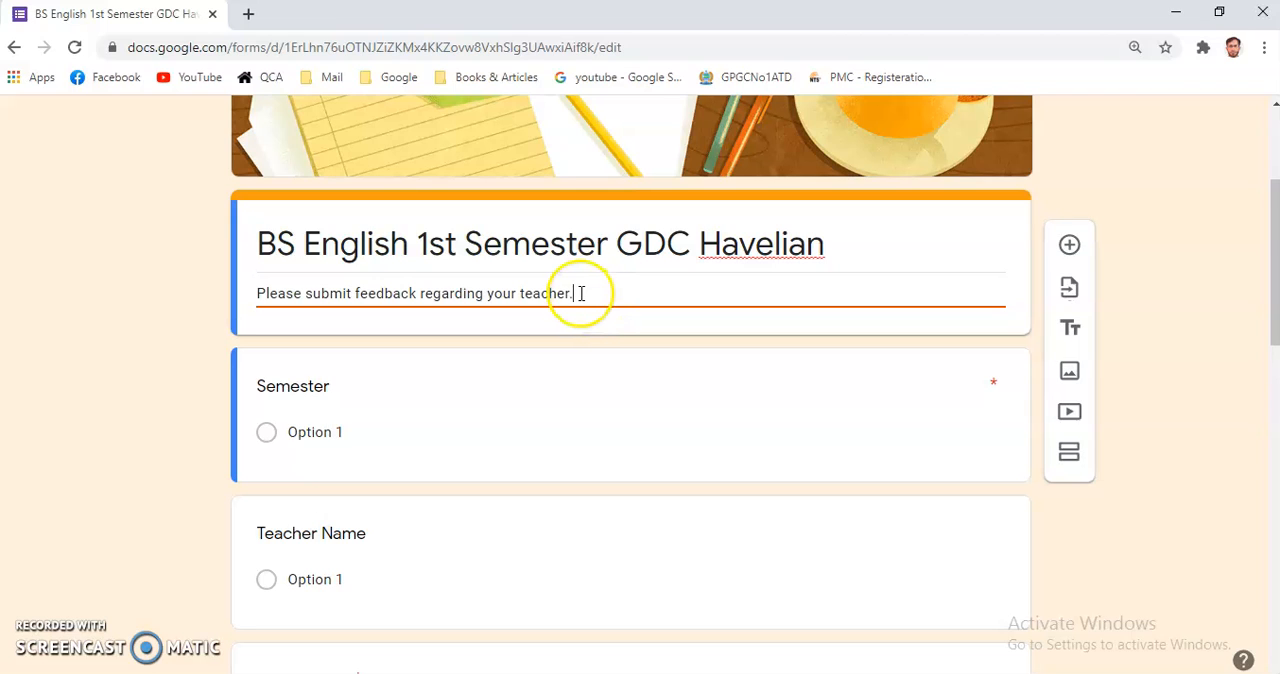
click(575, 295)
drag(575, 295, 234, 287)
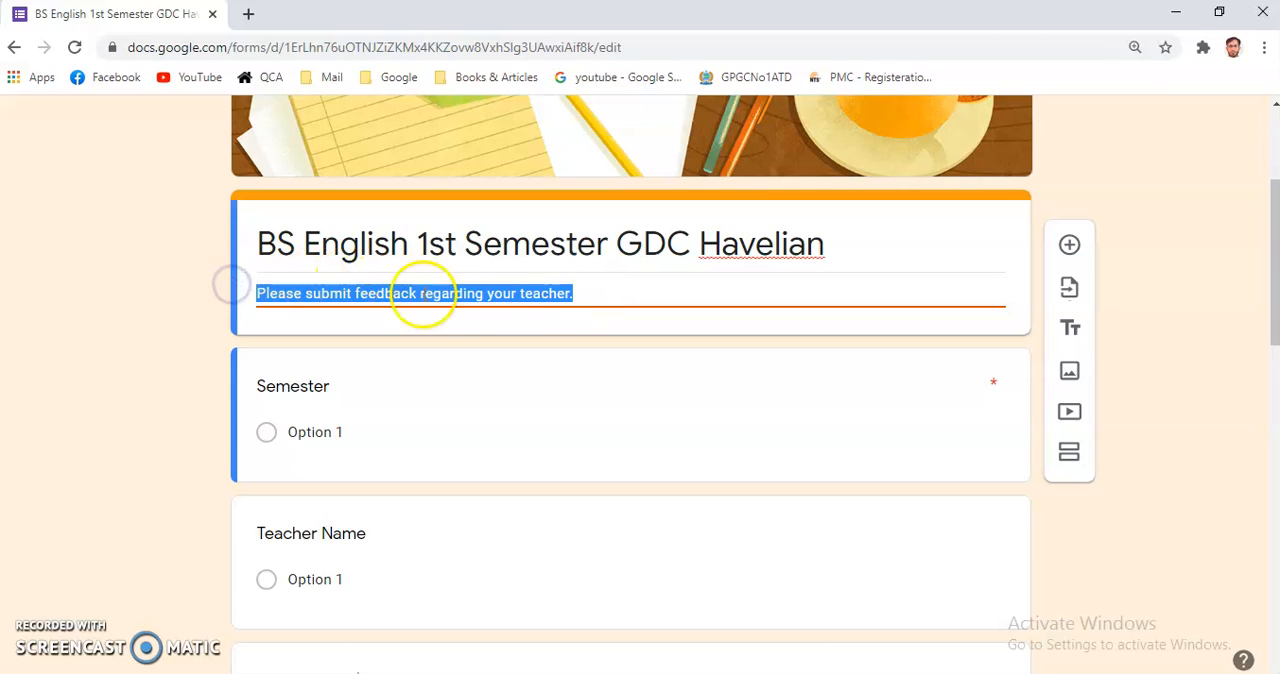
click(573, 293)
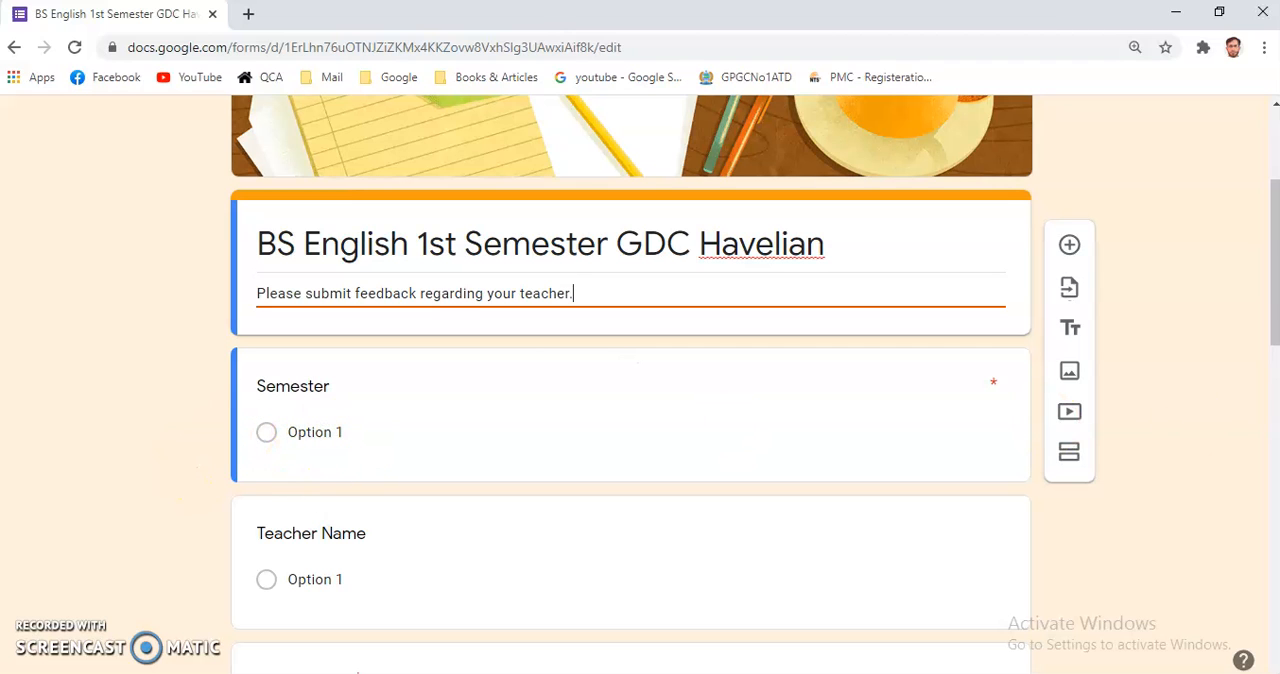
Change the Semester question's type to Dropdown.
drag(1268, 288, 1273, 327)
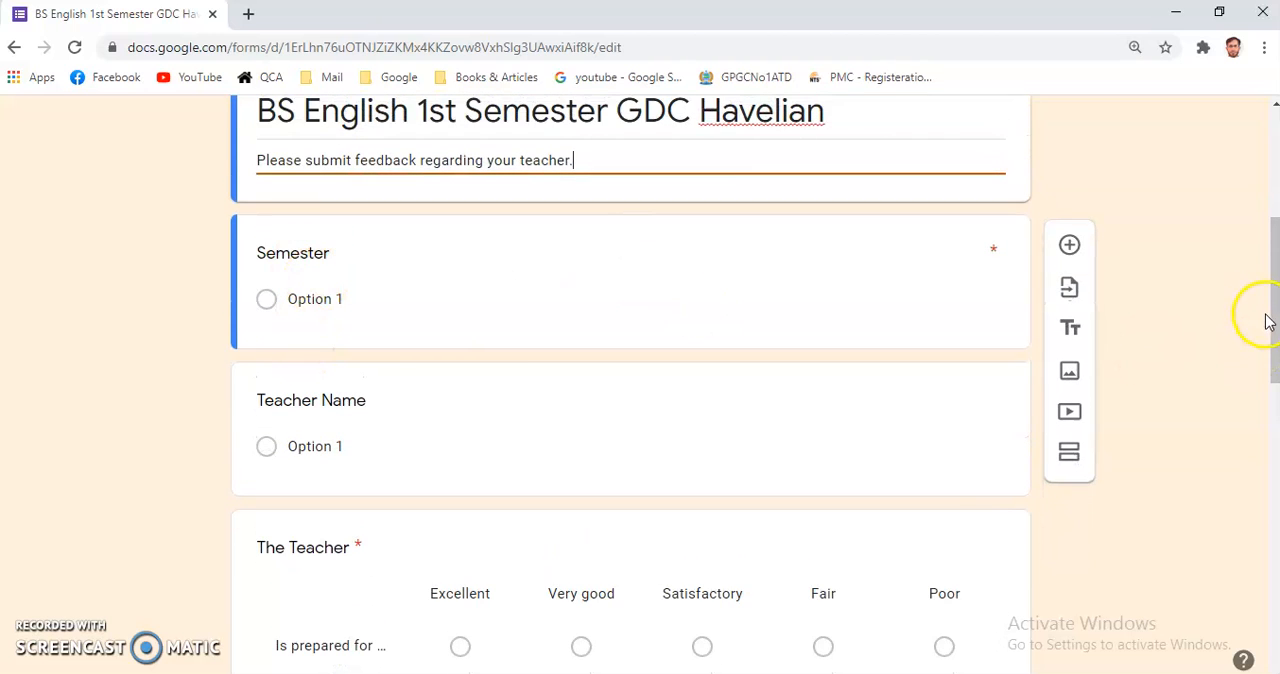
drag(1273, 333, 1277, 296)
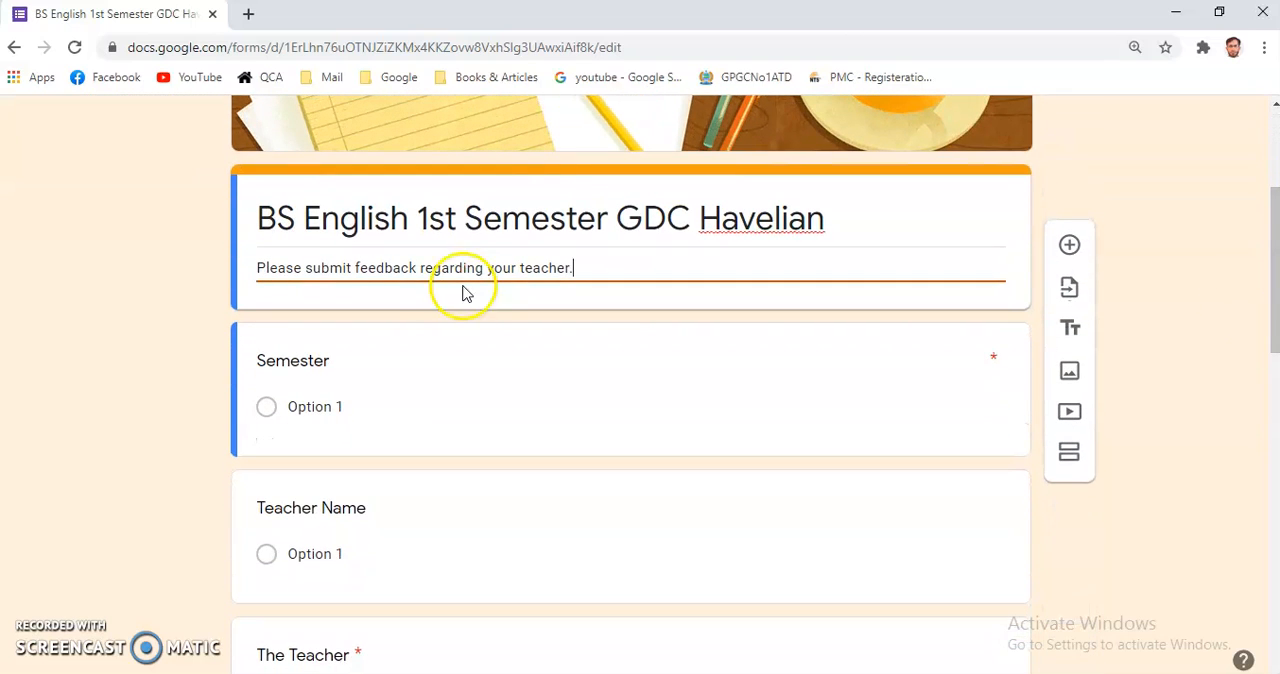
click(299, 406)
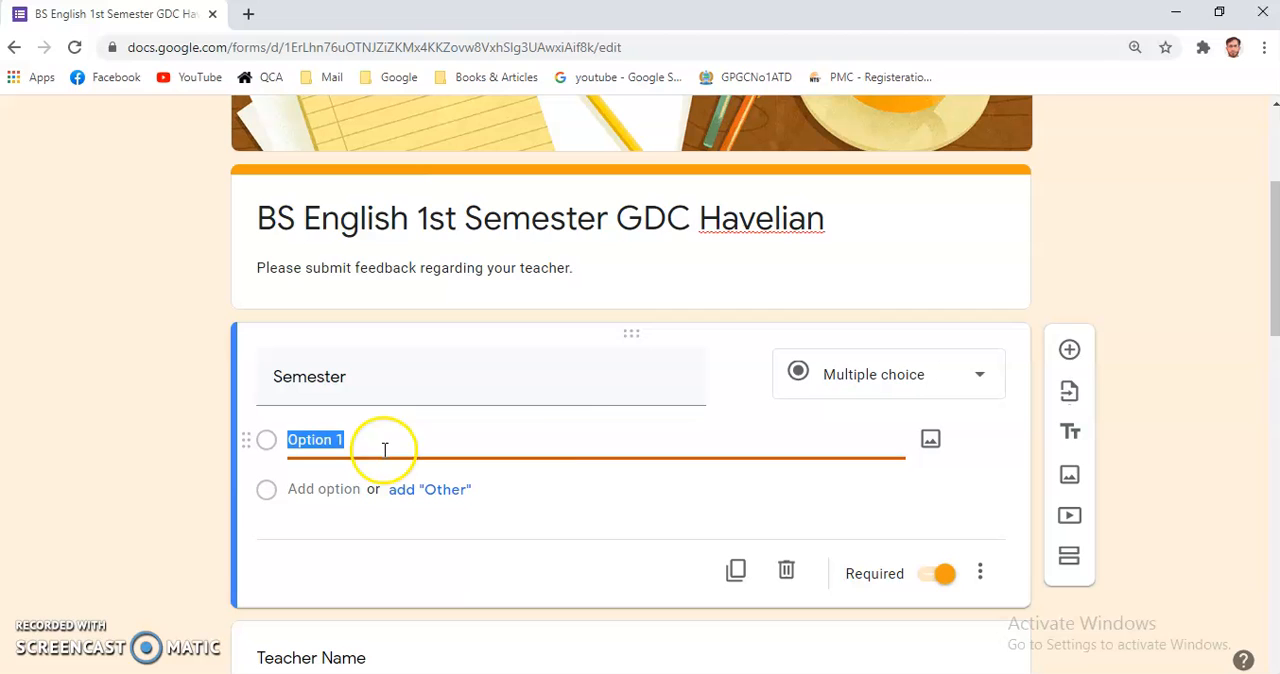
click(980, 376)
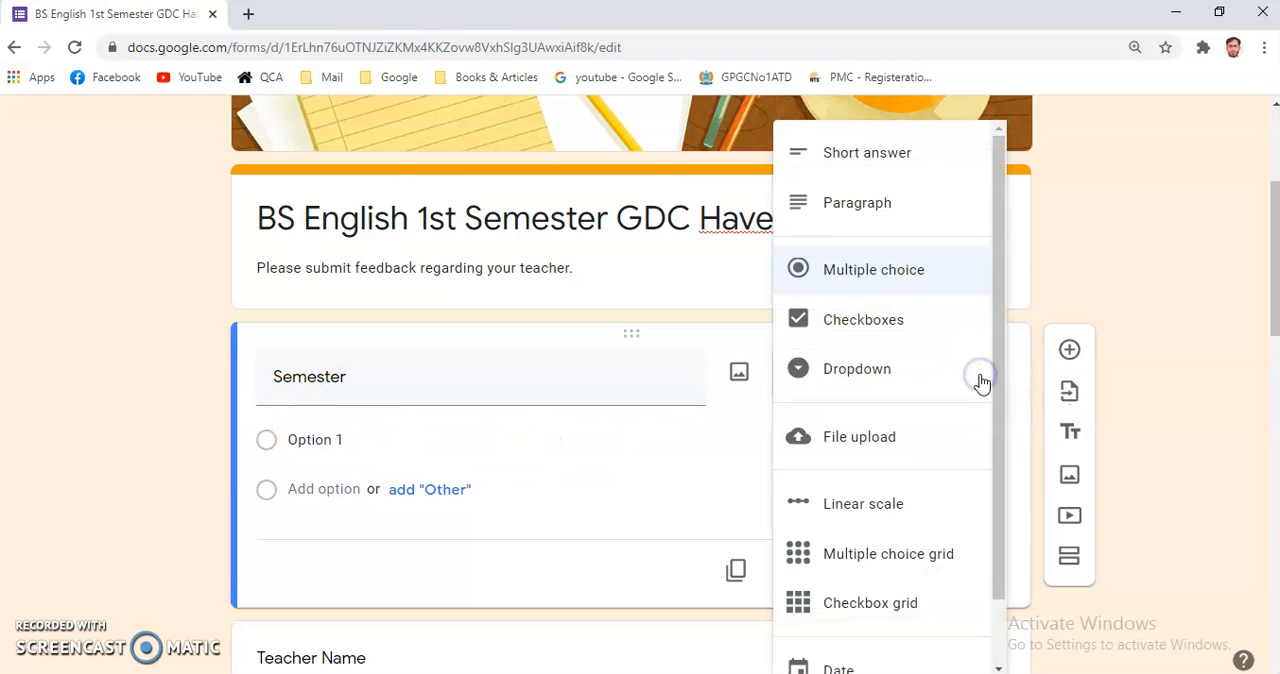
click(870, 375)
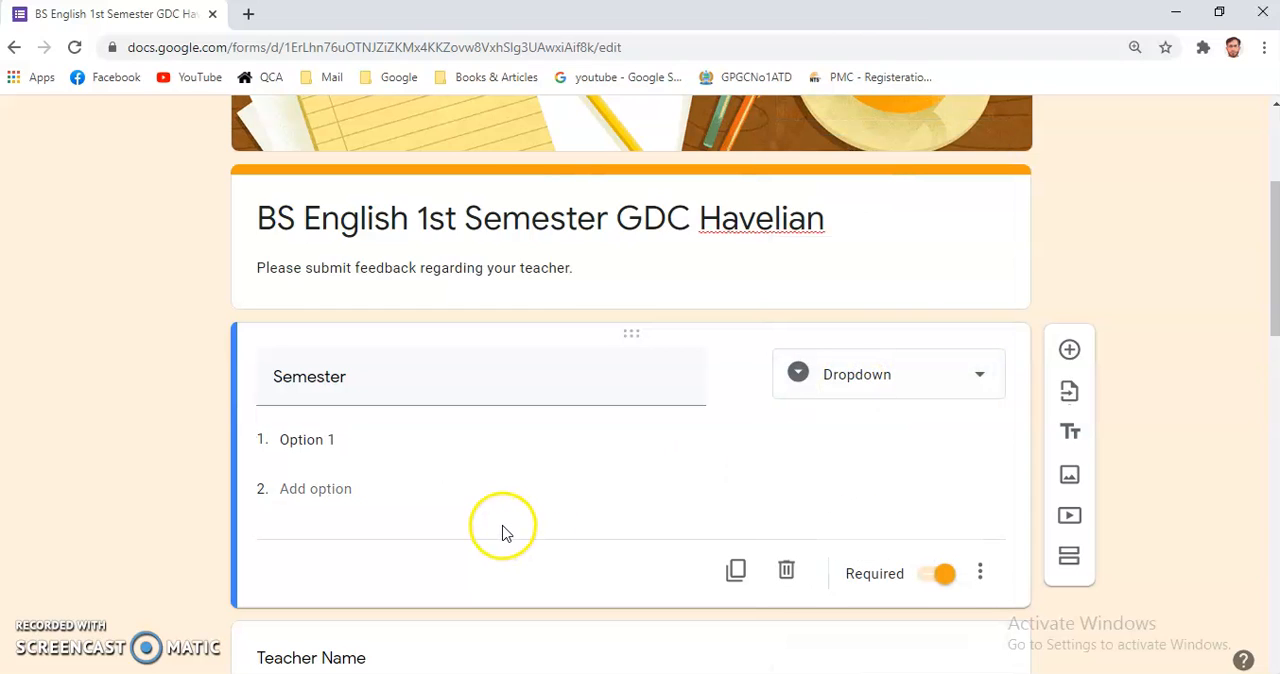
Rename the Semester question's first dropdown option to "BS English 1st Semester".
click(341, 441)
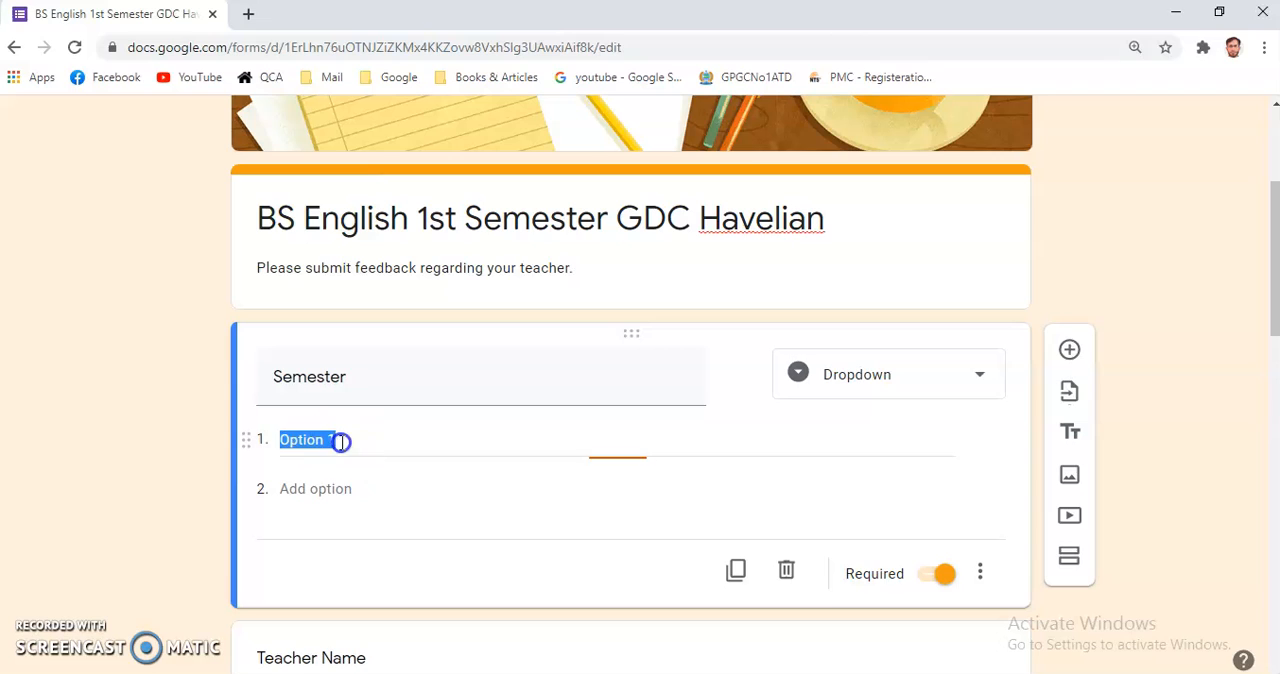
text(BS English 1st Semester)
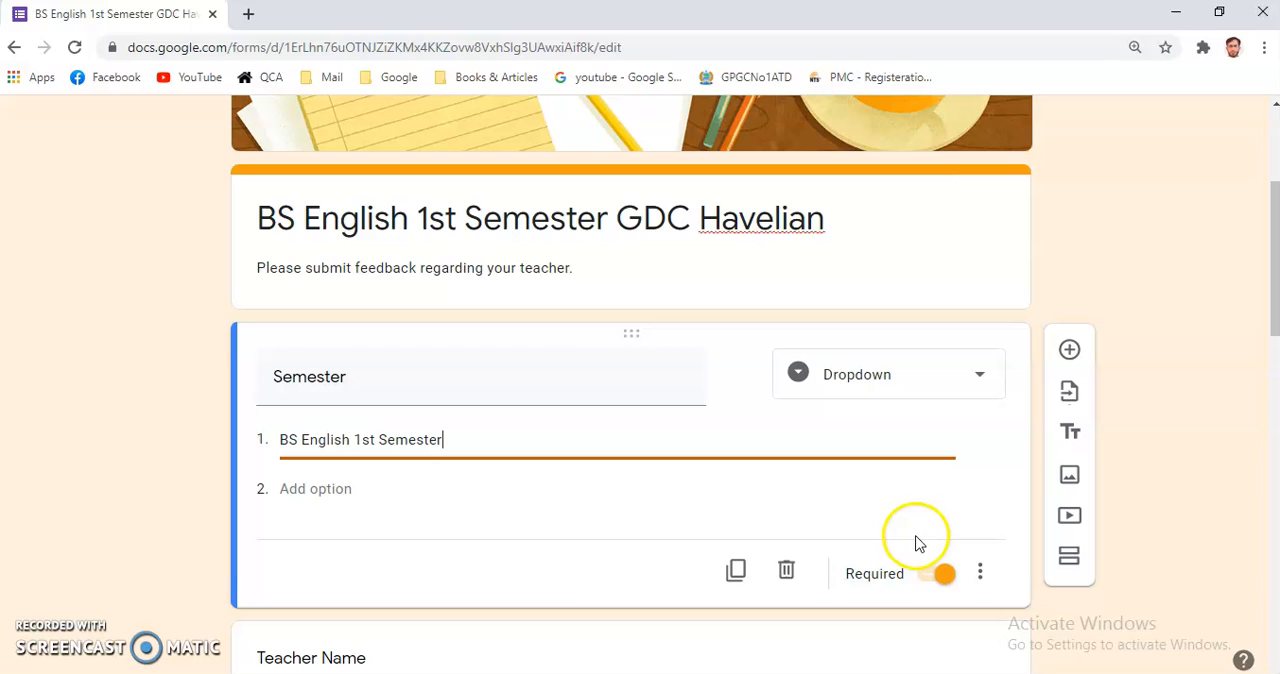
Keep the Teacher Name question as Multiple choice and set its first option to "Teacher A".
drag(1271, 271, 1275, 344)
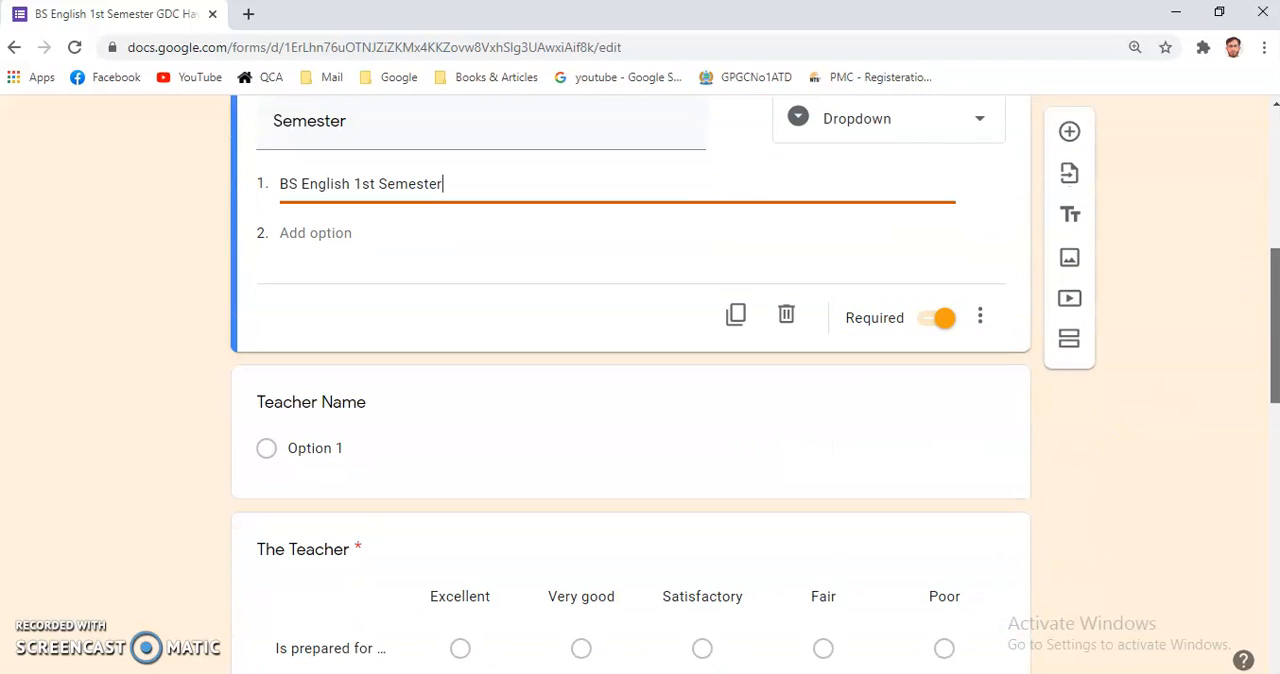
click(317, 447)
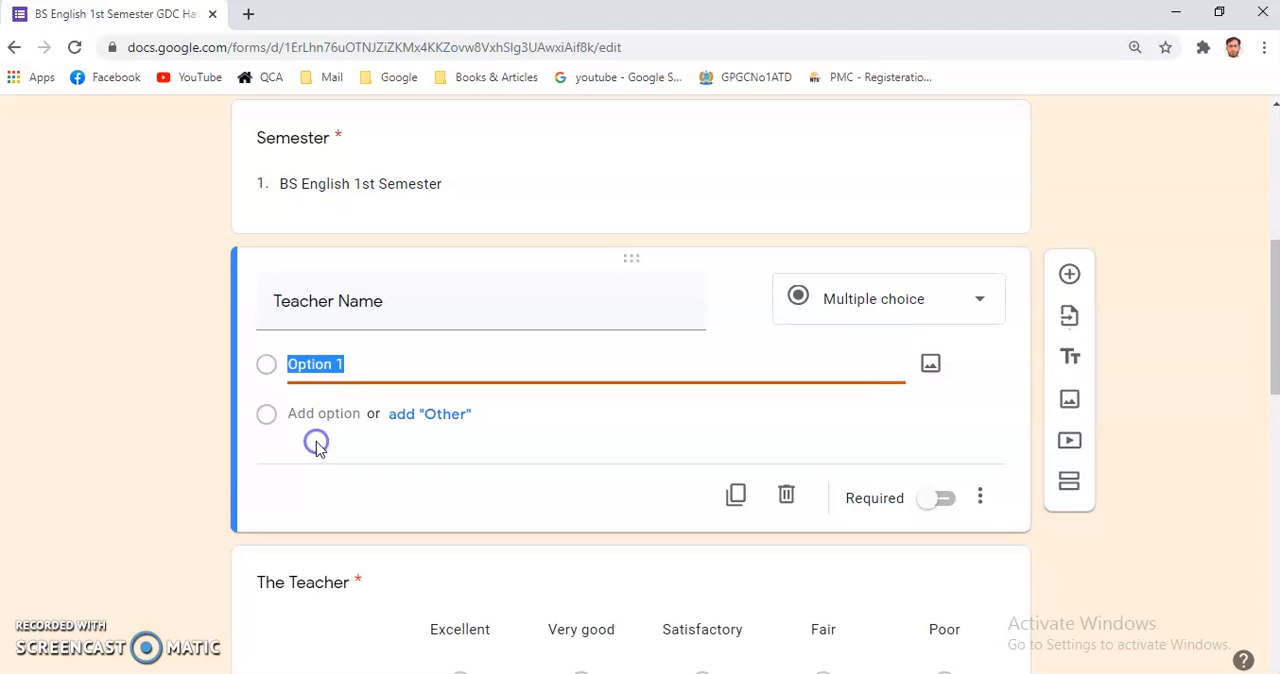
click(982, 304)
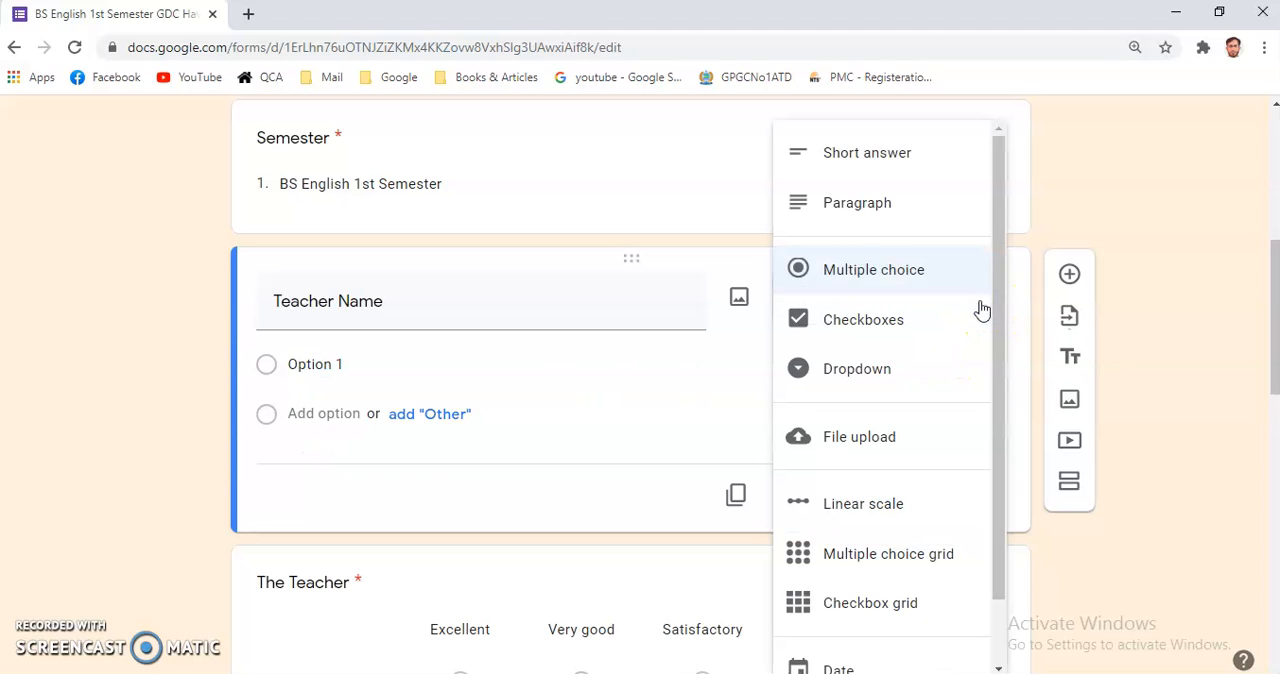
click(876, 280)
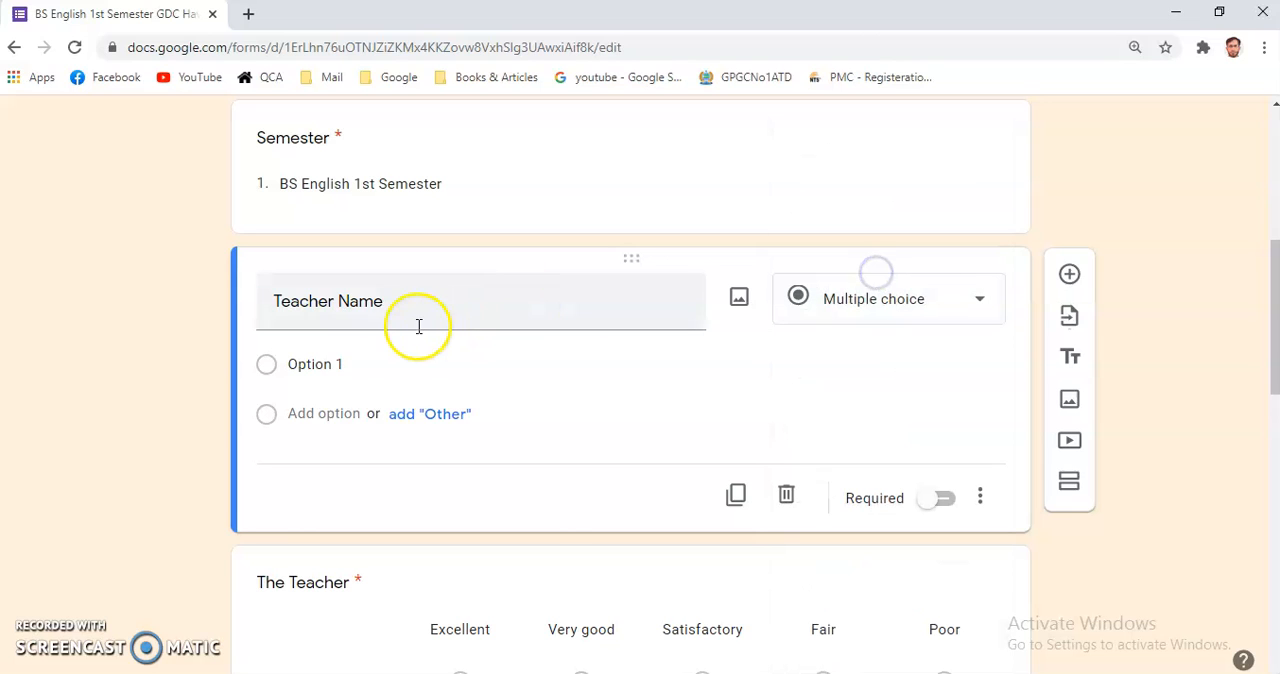
click(315, 366)
text(Teacher A)
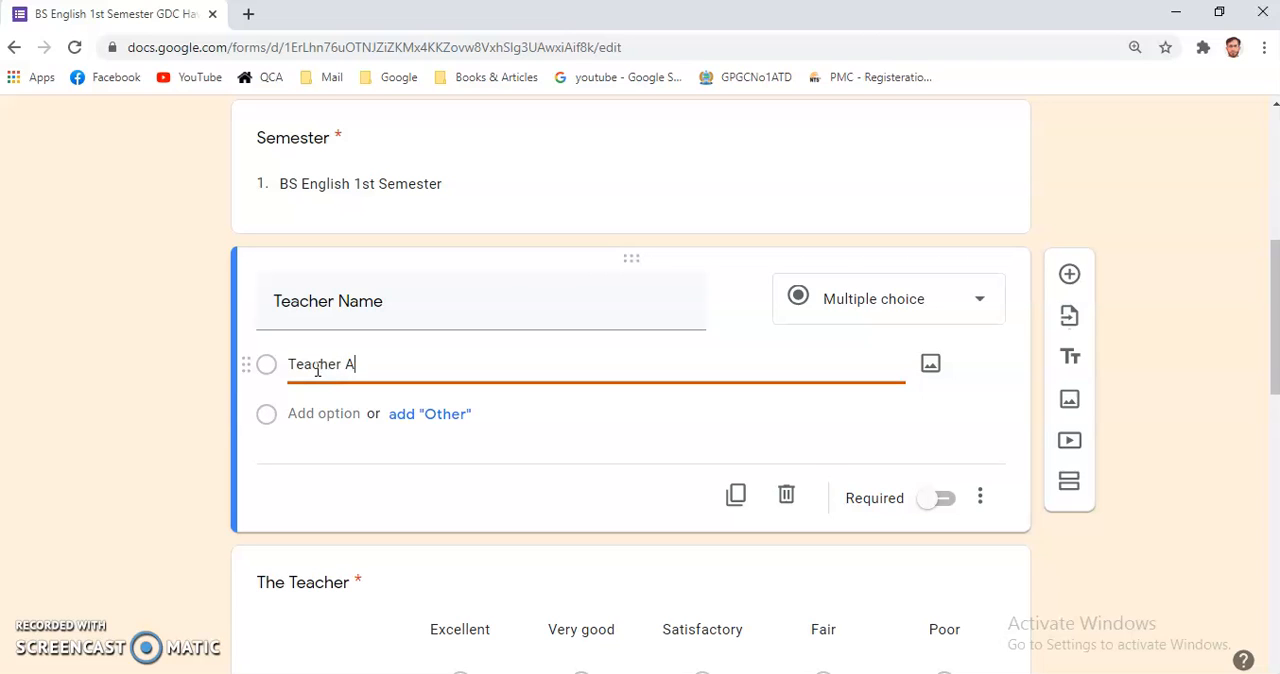
Add the options "Teacher B", "Teacher C", "Teacher D" and "Teacher E" to the Teacher Name question.
click(300, 414)
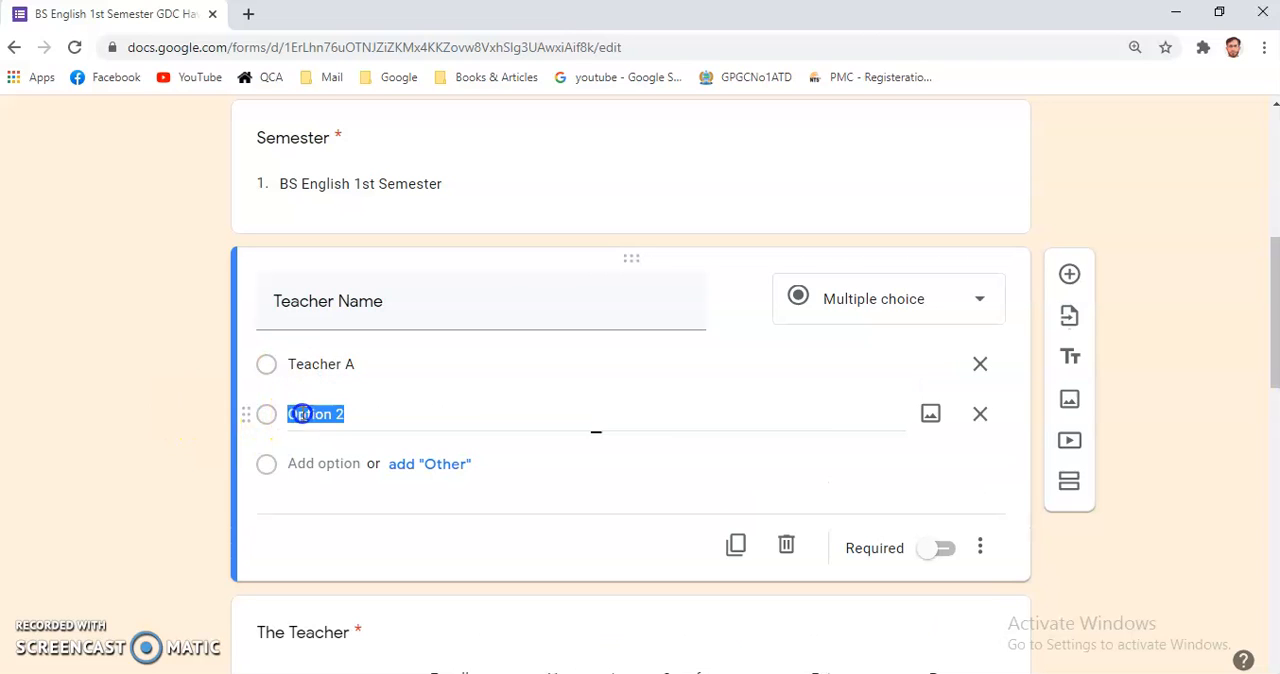
text(Teacher B)
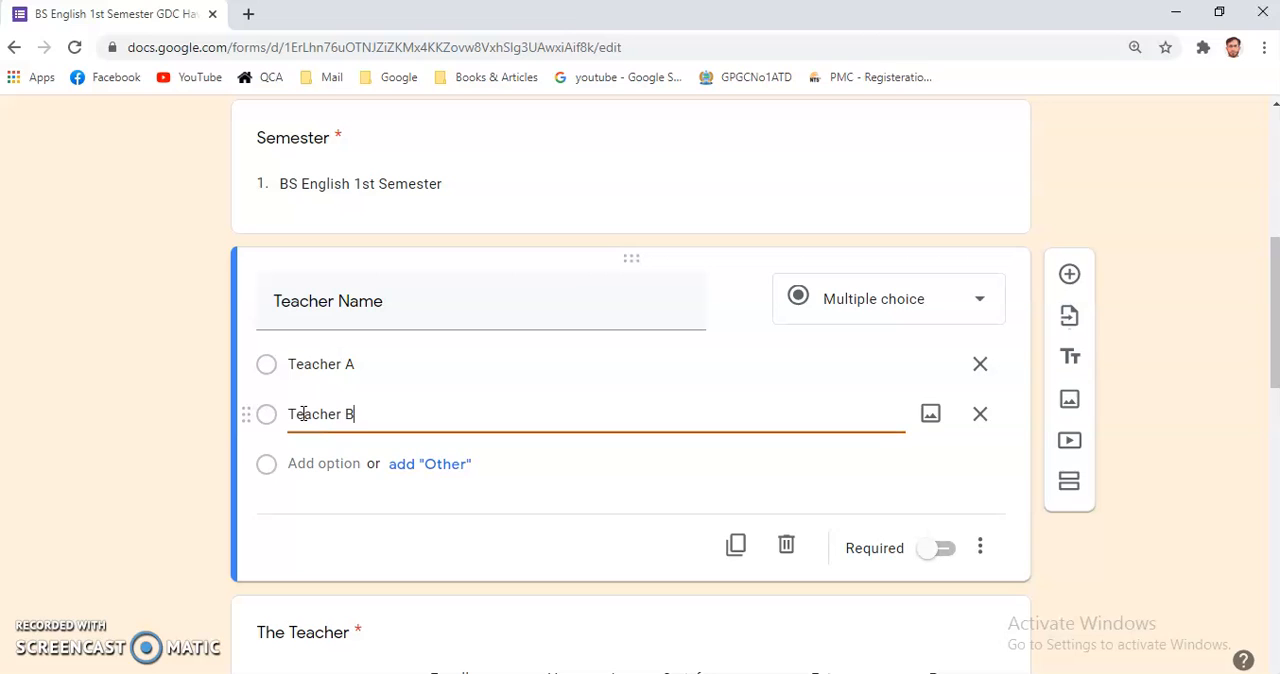
click(315, 463)
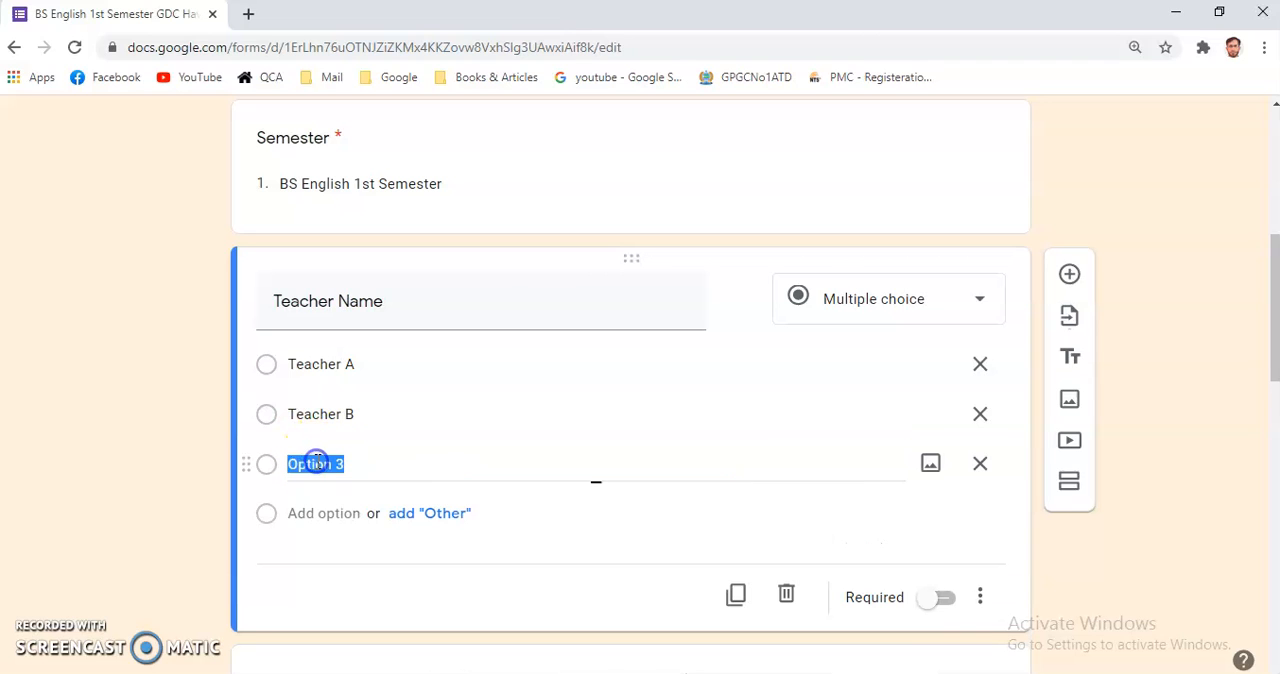
text(Teacher C)
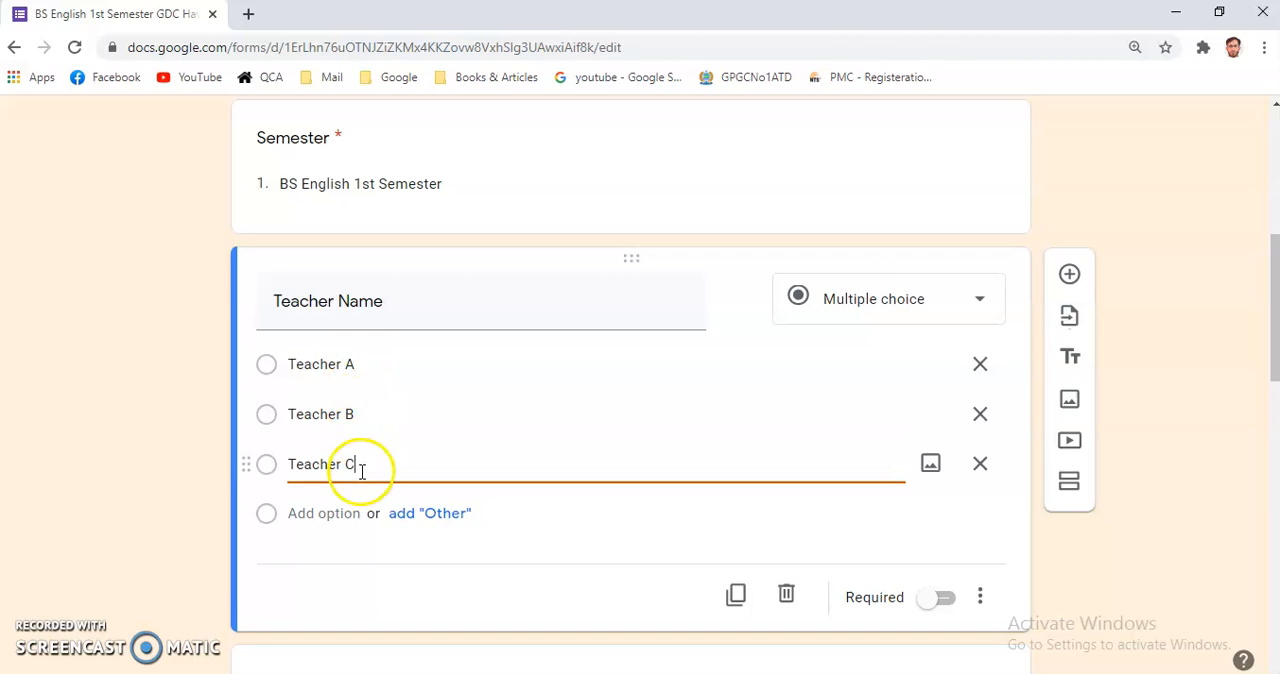
click(322, 514)
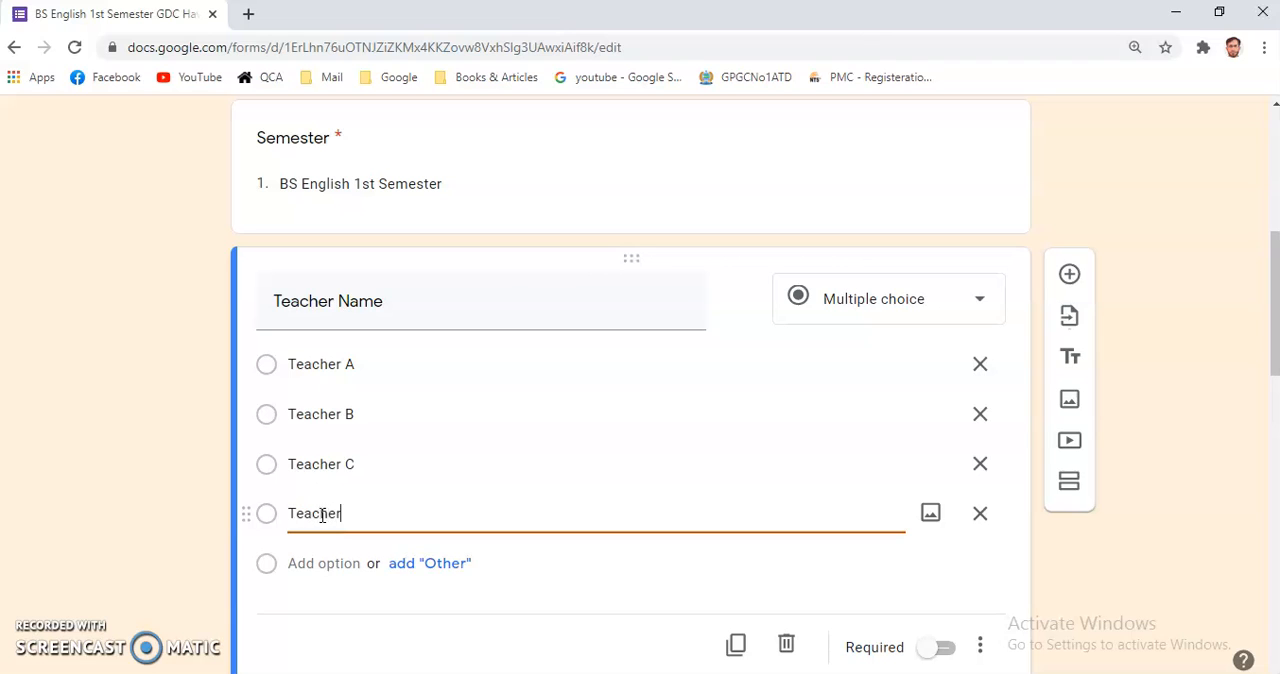
text(Teacher D)
click(322, 560)
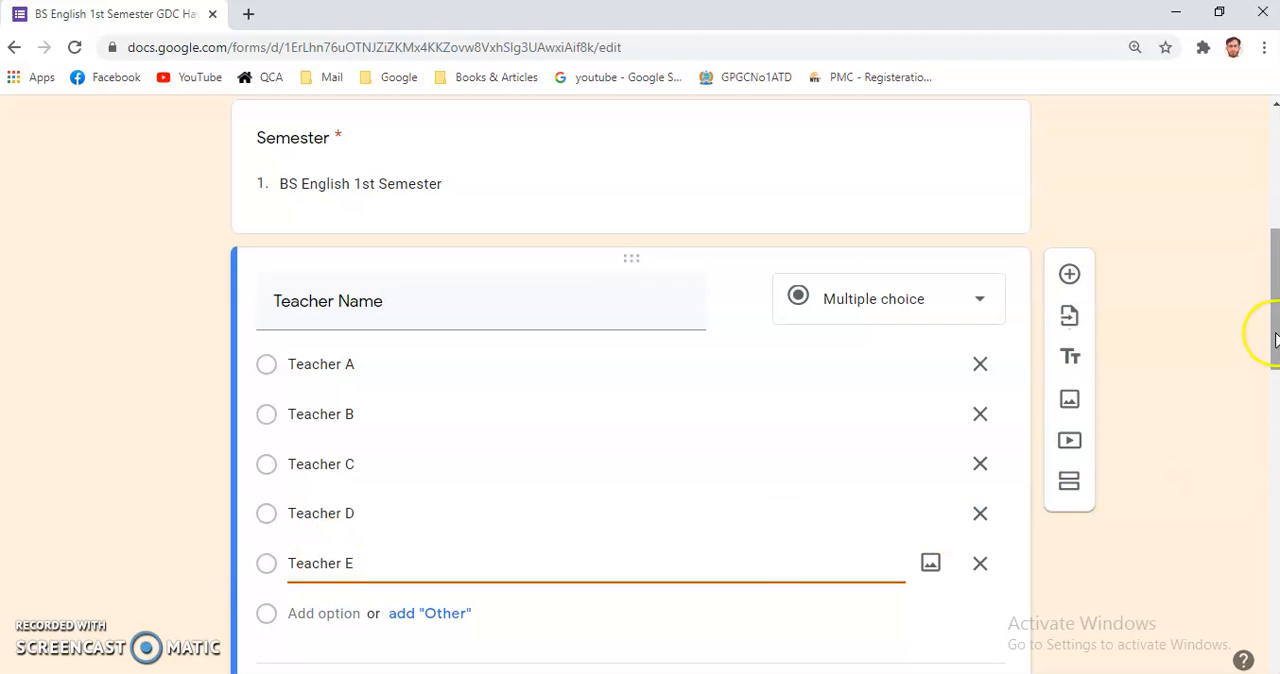
Generate a shortened share link in the form's sending options and select it for copying.
scroll(1274, 334, down, 4)
drag(1275, 440, 1248, 165)
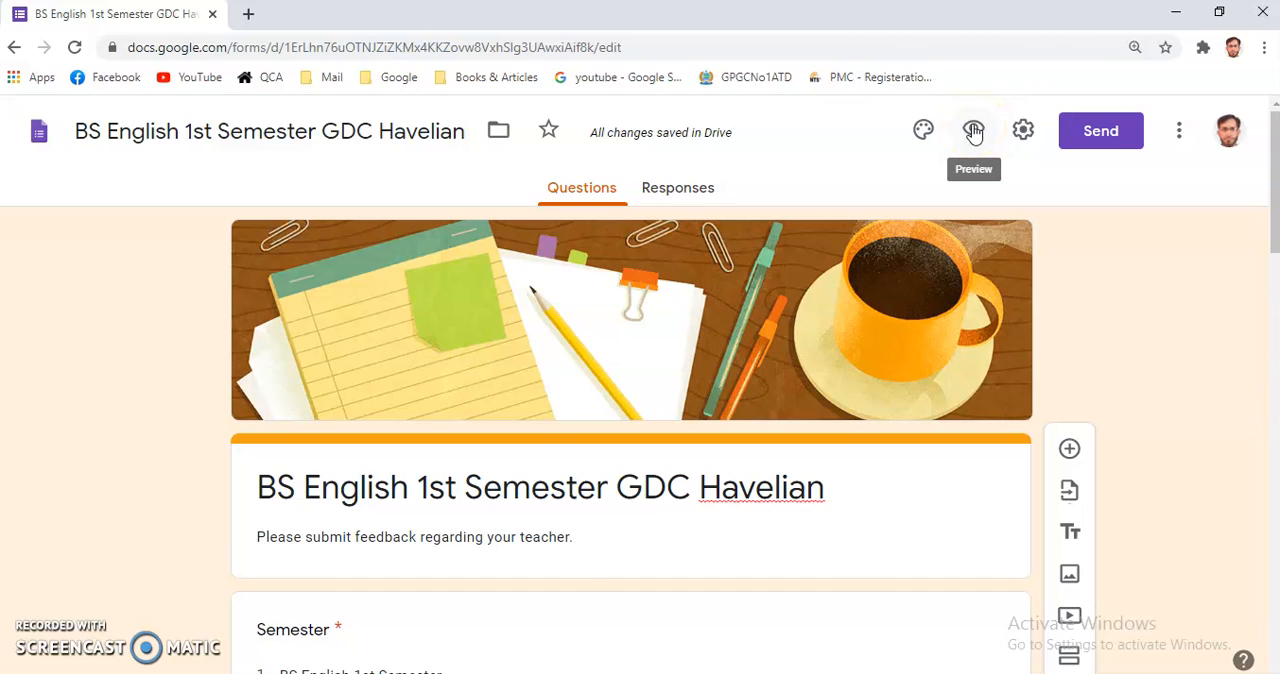
click(1100, 131)
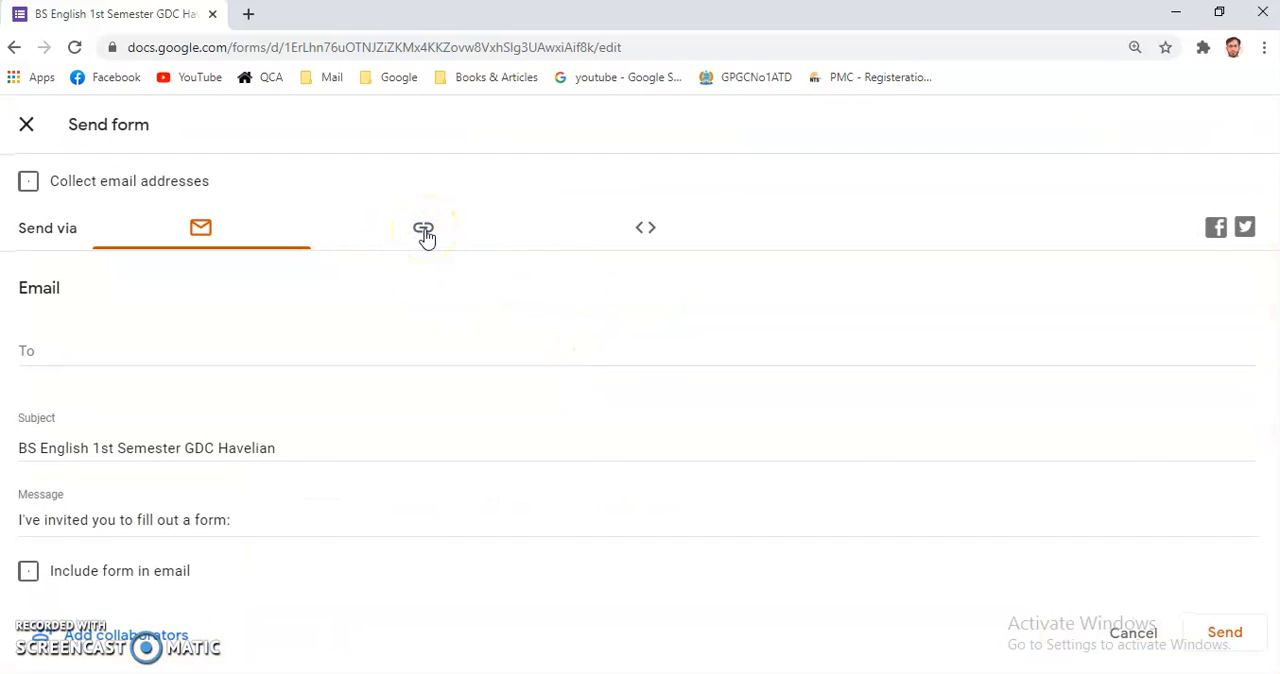
click(424, 231)
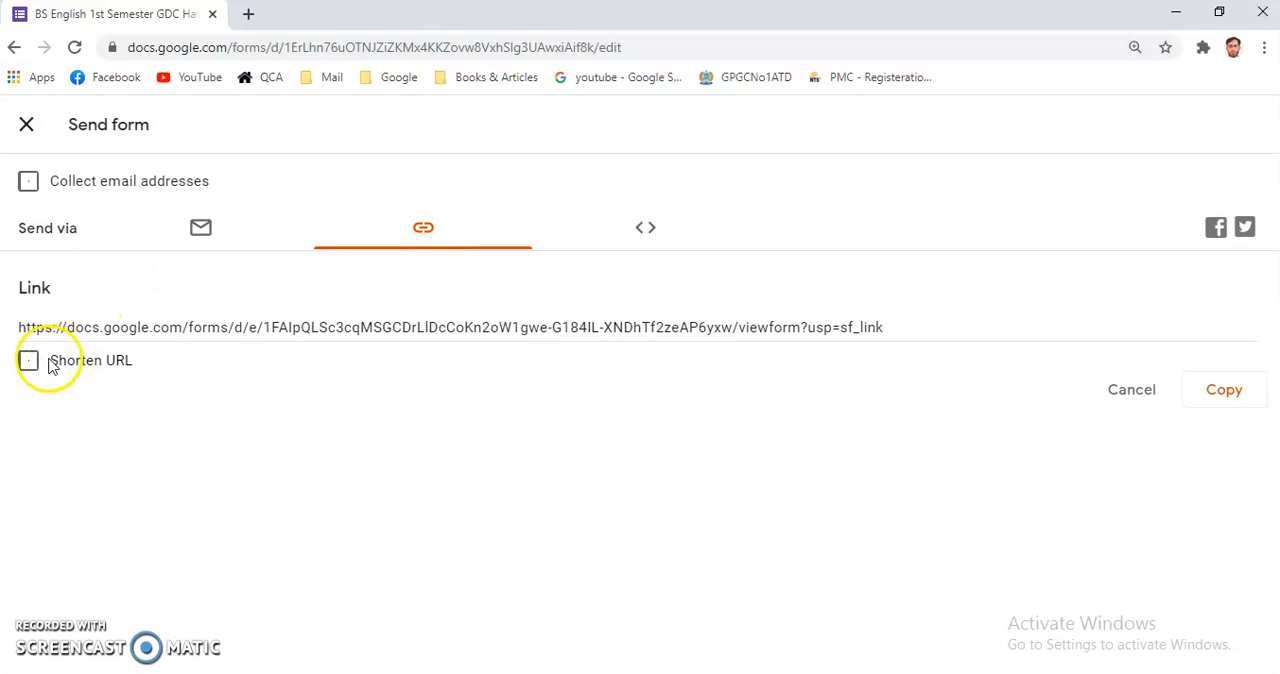
click(29, 362)
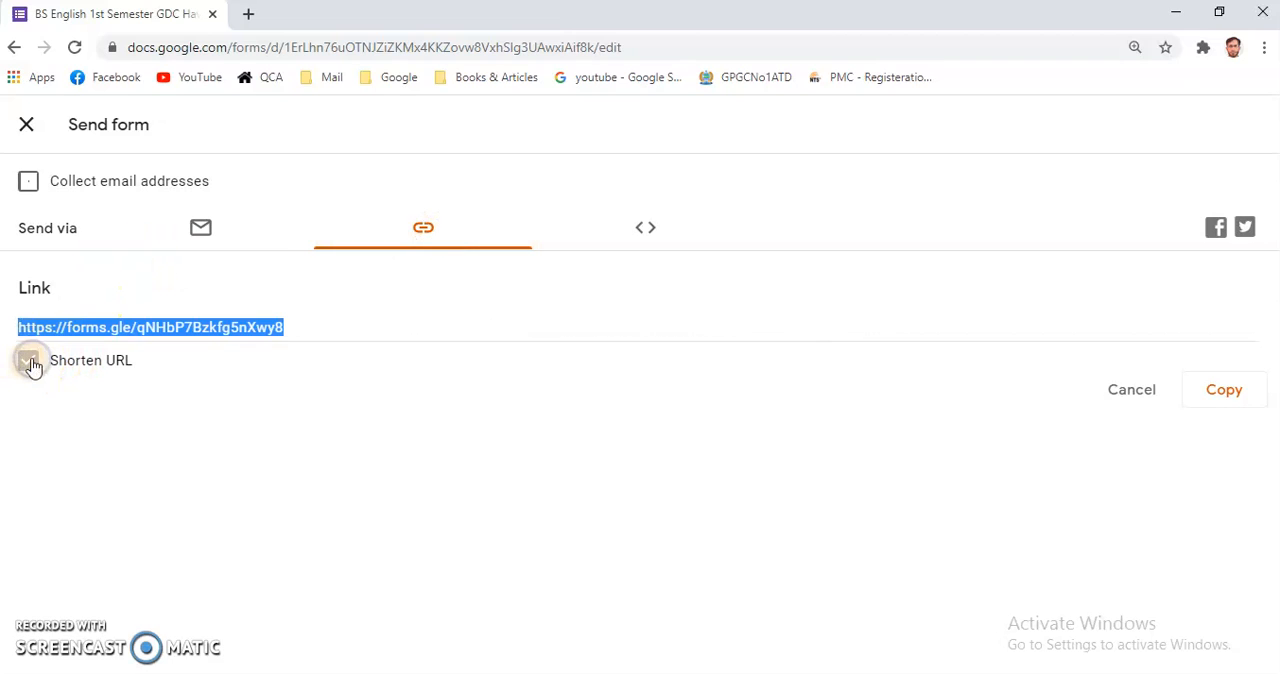
right_click(195, 329)
click(240, 341)
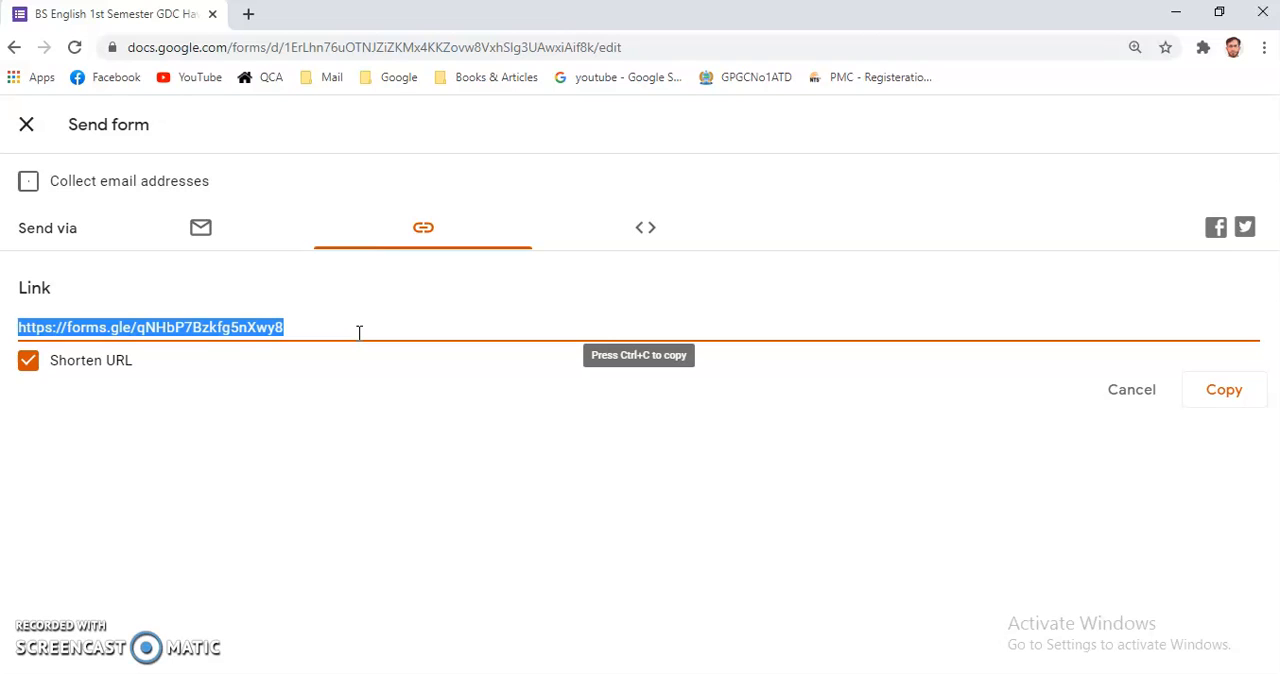
click(323, 335)
click(318, 369)
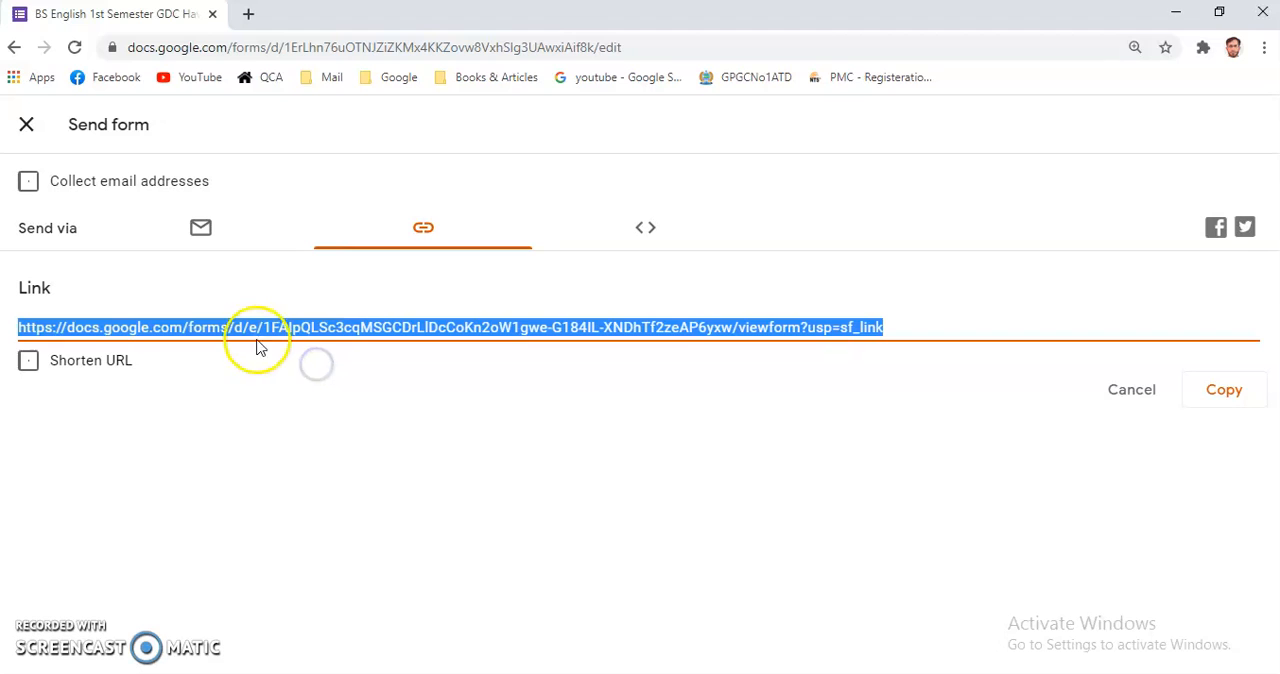
click(28, 363)
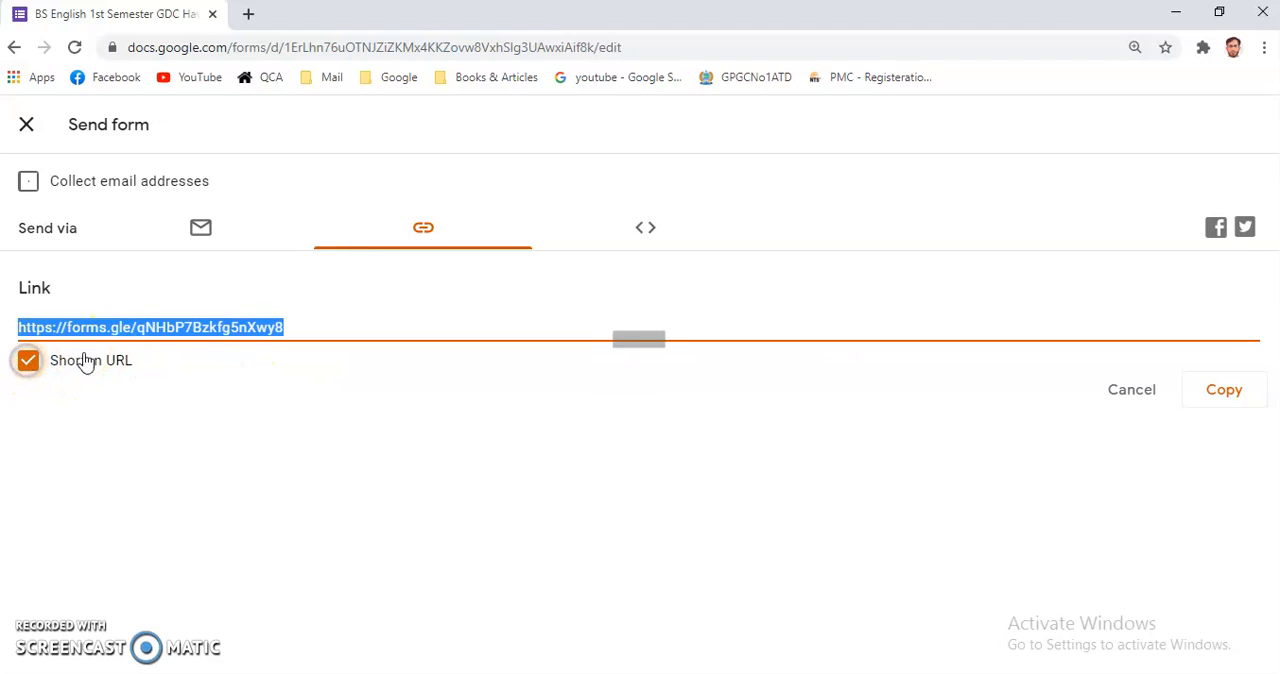
click(218, 335)
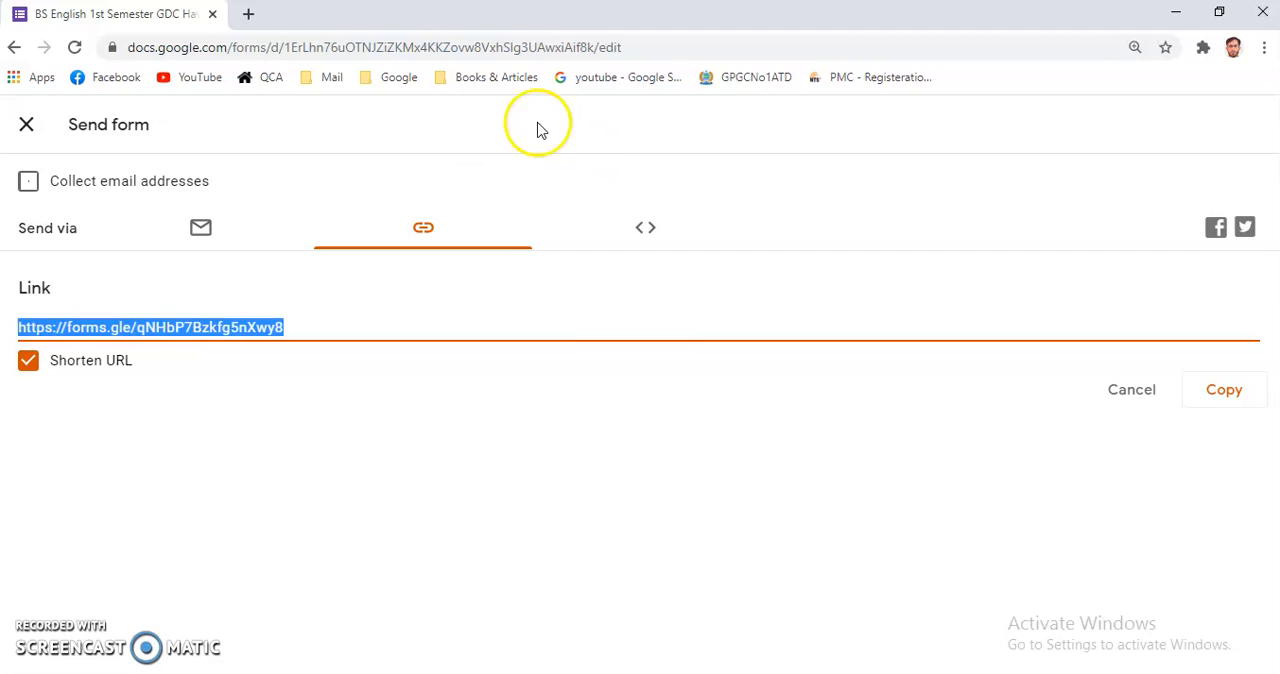
Leave the form for the Google home page and open Google Drive from there.
click(401, 79)
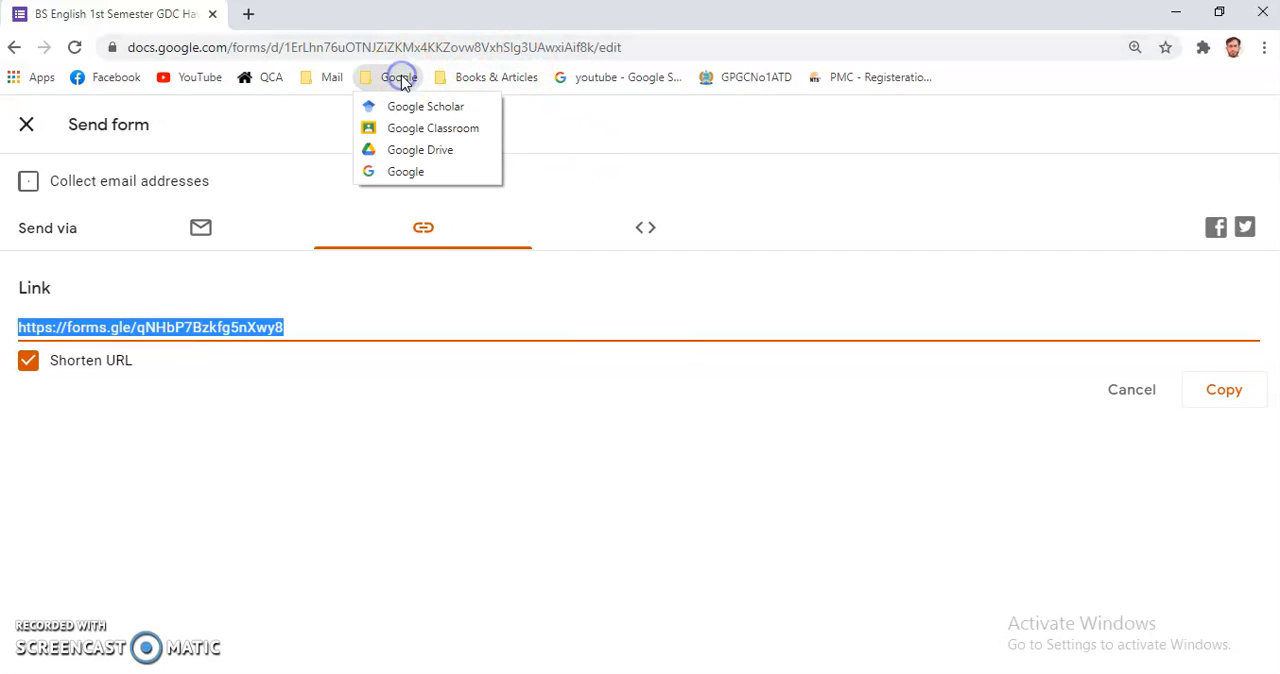
click(404, 174)
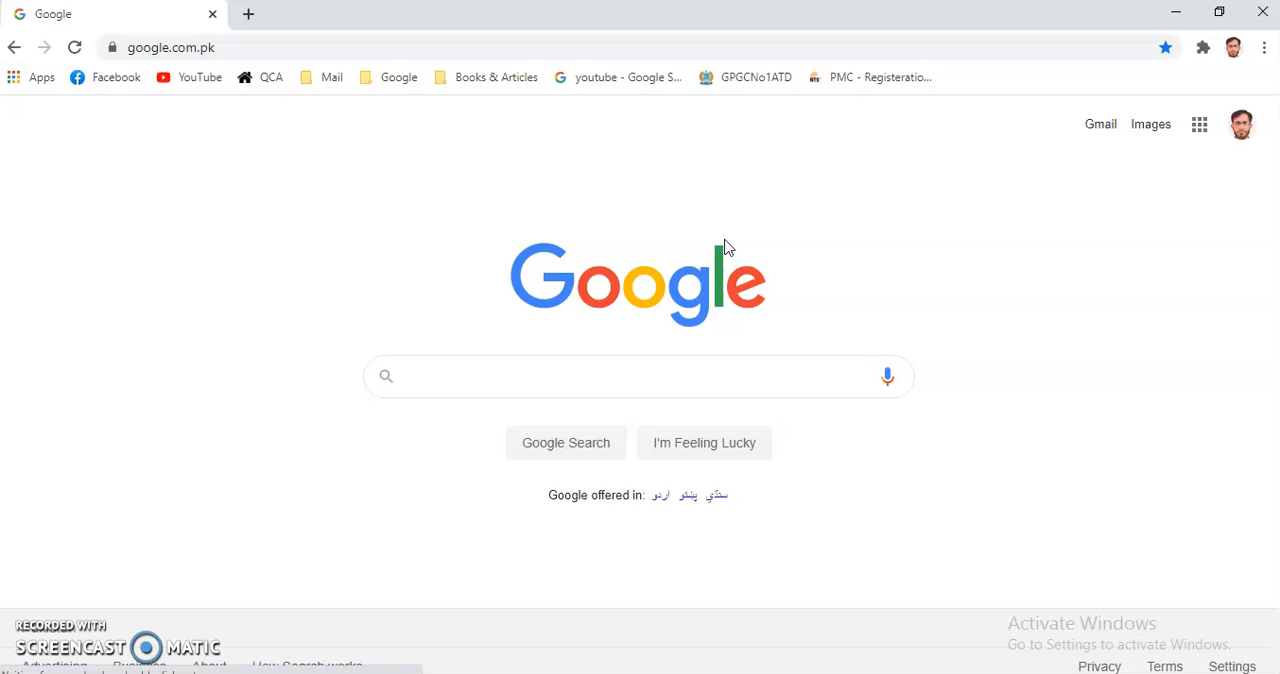
click(1199, 130)
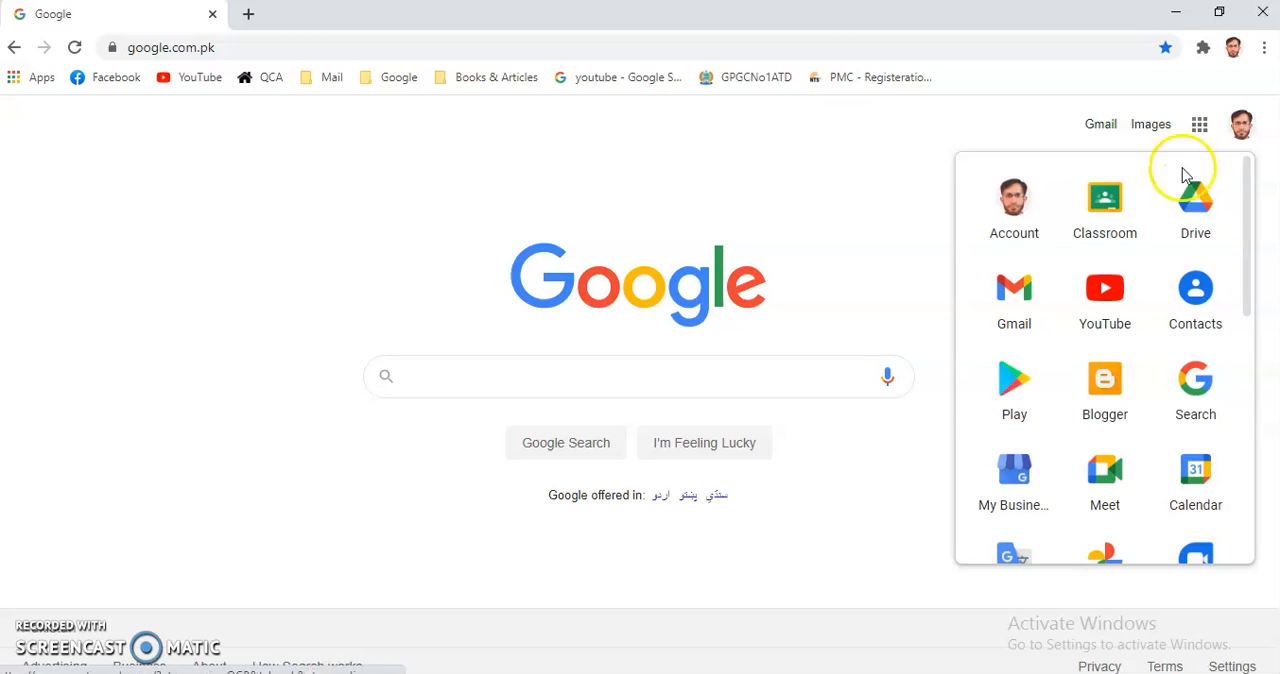
click(1197, 220)
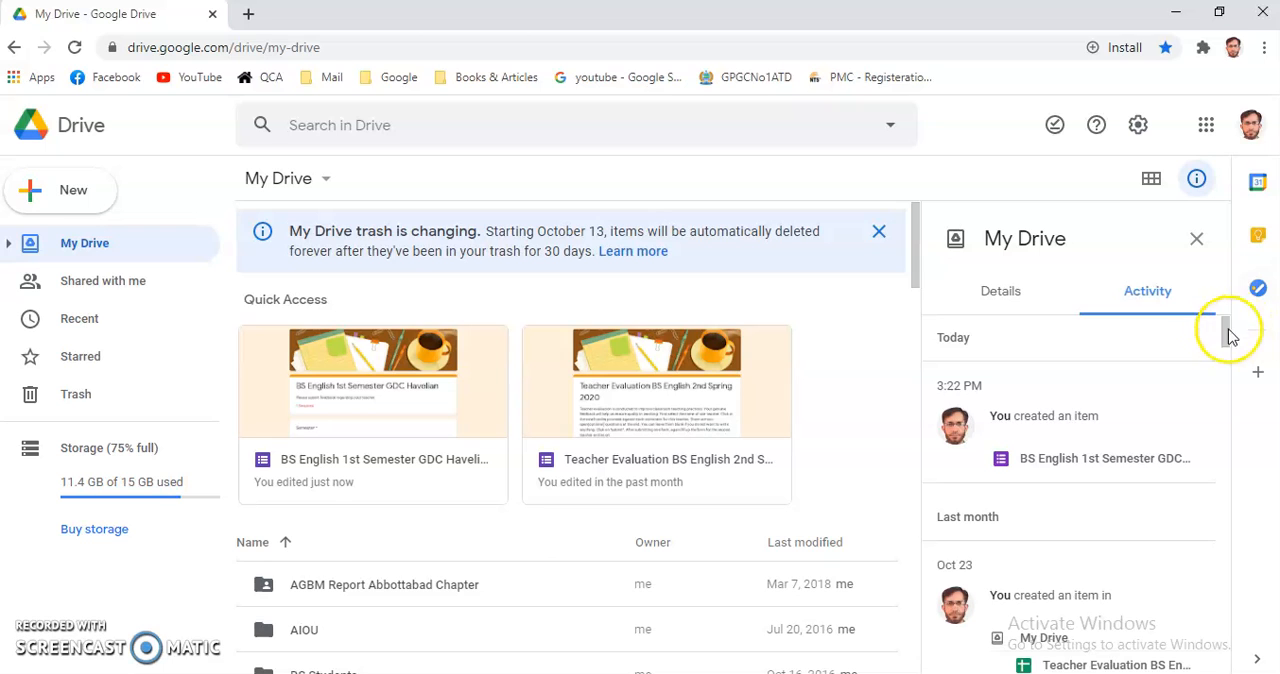
Find the Teacher Evaluation-BS English-IV form in Drive and open its responses as a spreadsheet in Sheets.
drag(916, 275, 920, 337)
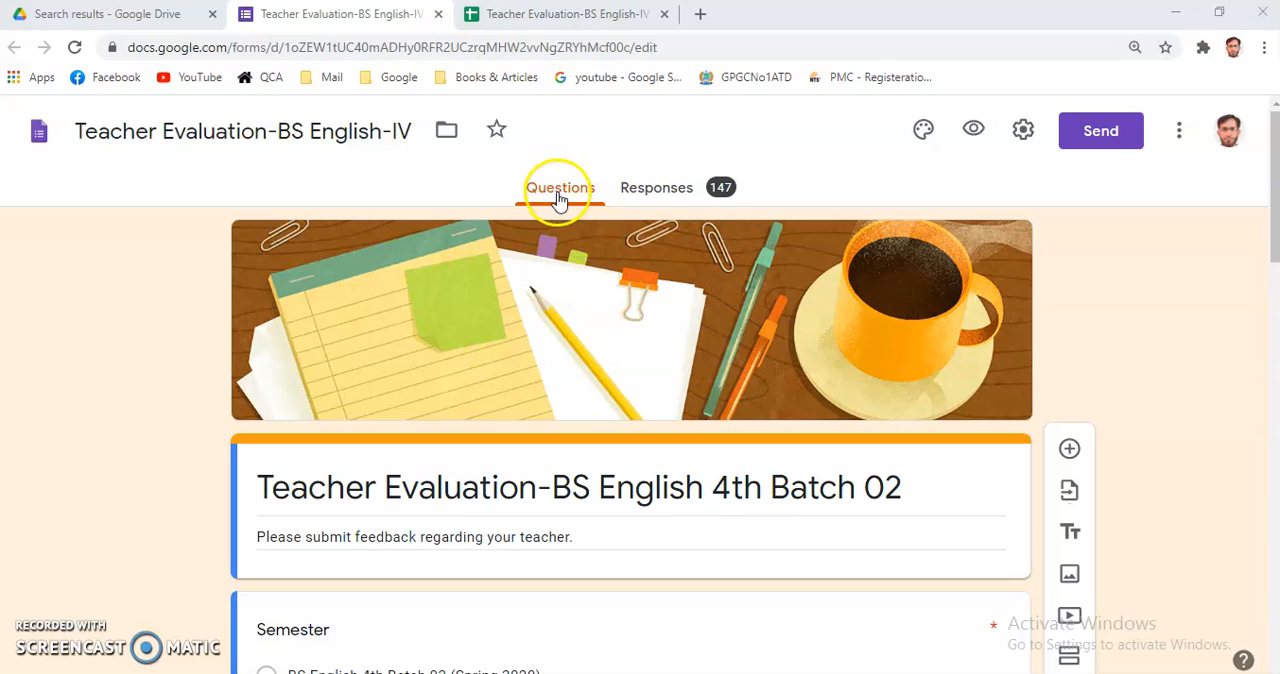
click(664, 190)
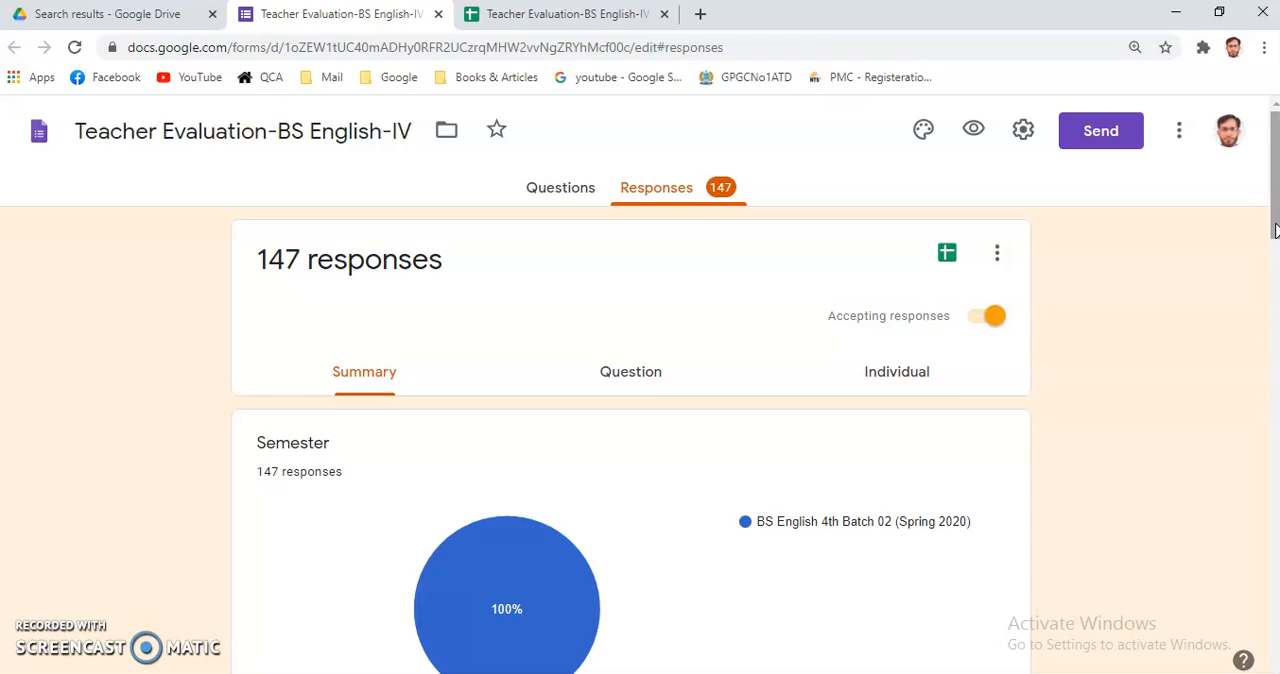
click(948, 257)
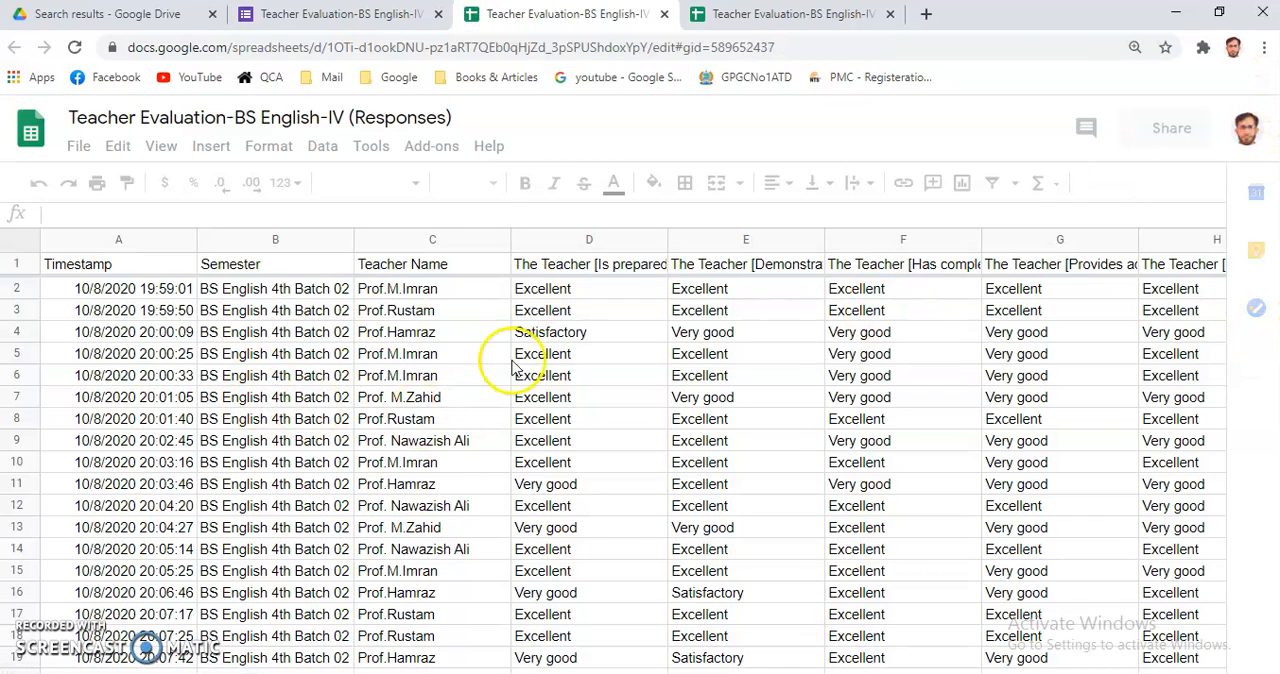
Download the Teacher Evaluation-BS English-IV (Responses) spreadsheet in Microsoft Excel (.xlsx) format.
click(79, 152)
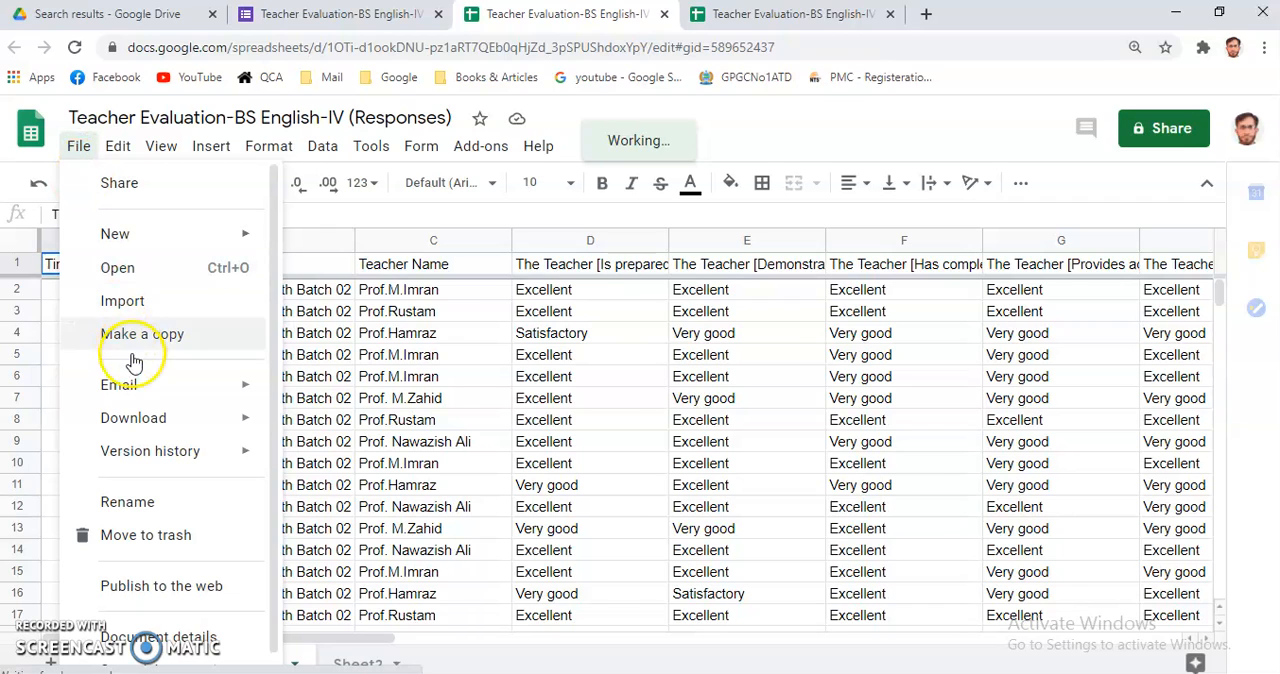
mouse_move(135, 421)
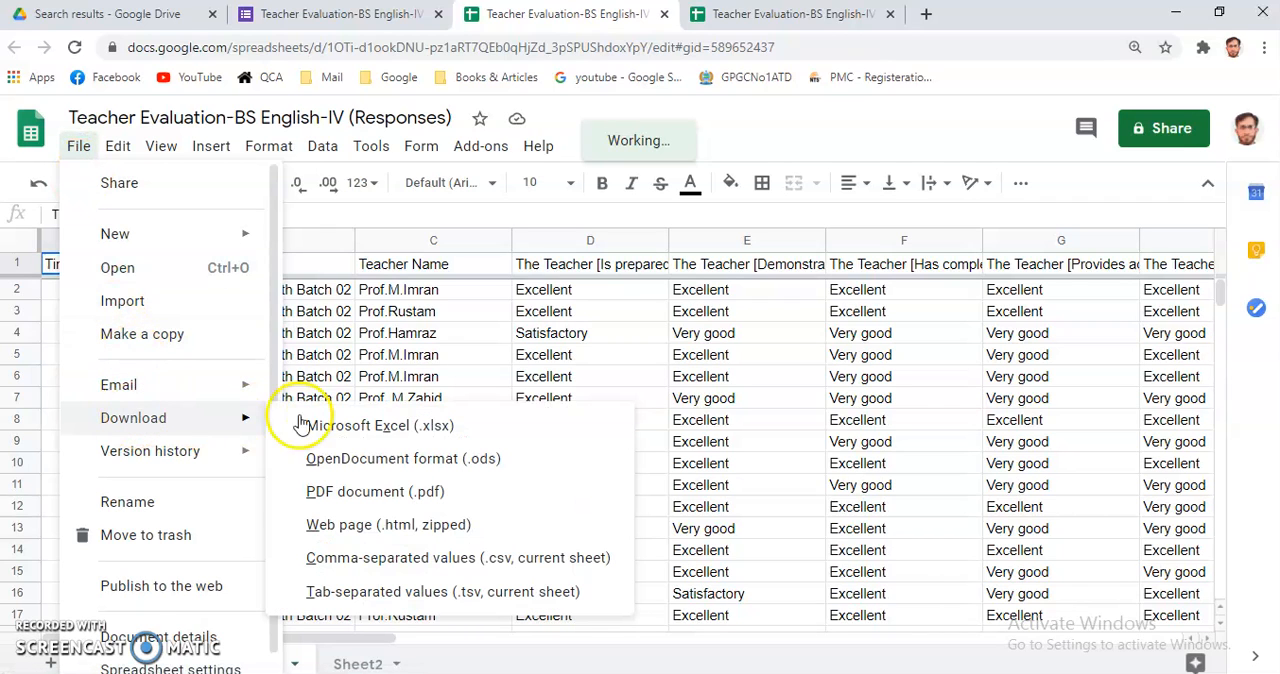
click(366, 430)
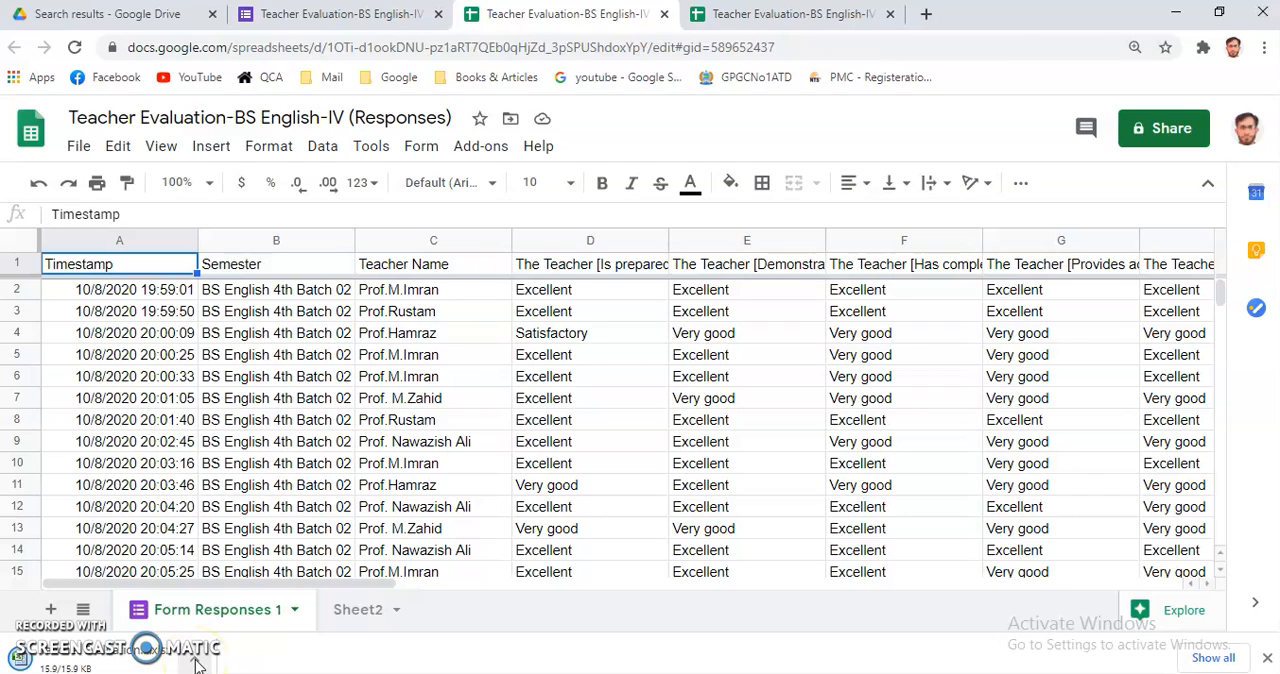
Show the downloaded responses workbook in the Downloads folder and copy the file.
click(197, 665)
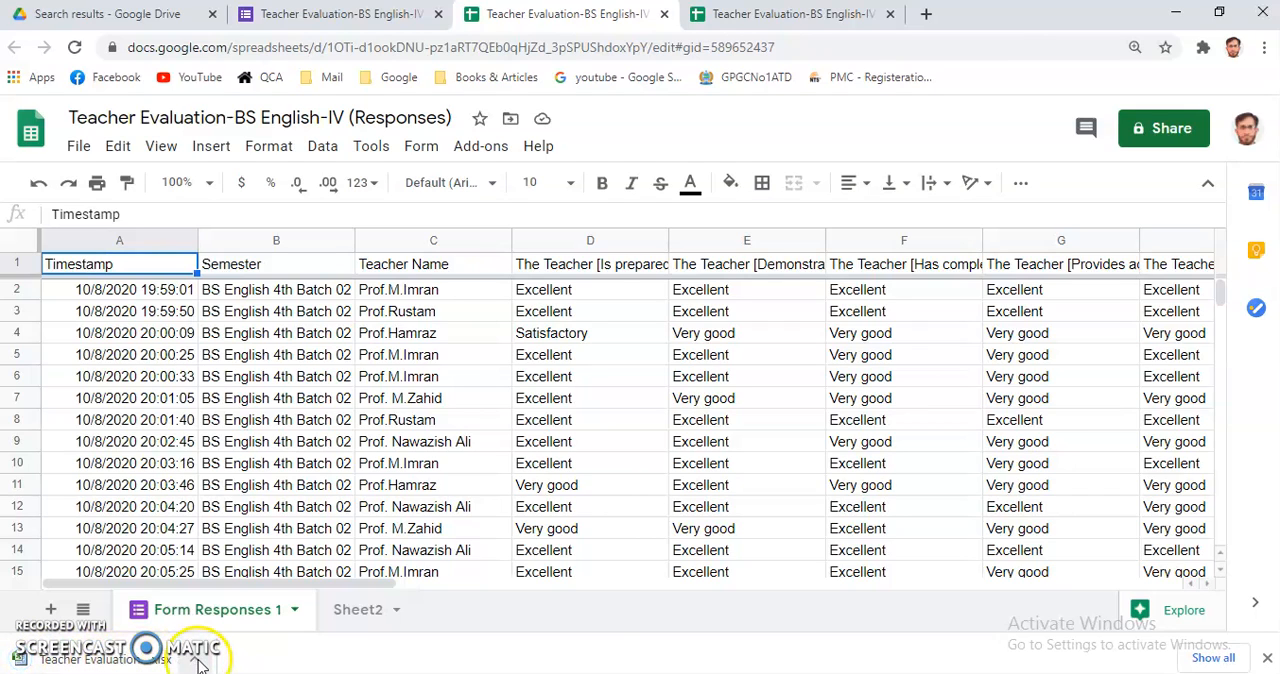
click(260, 598)
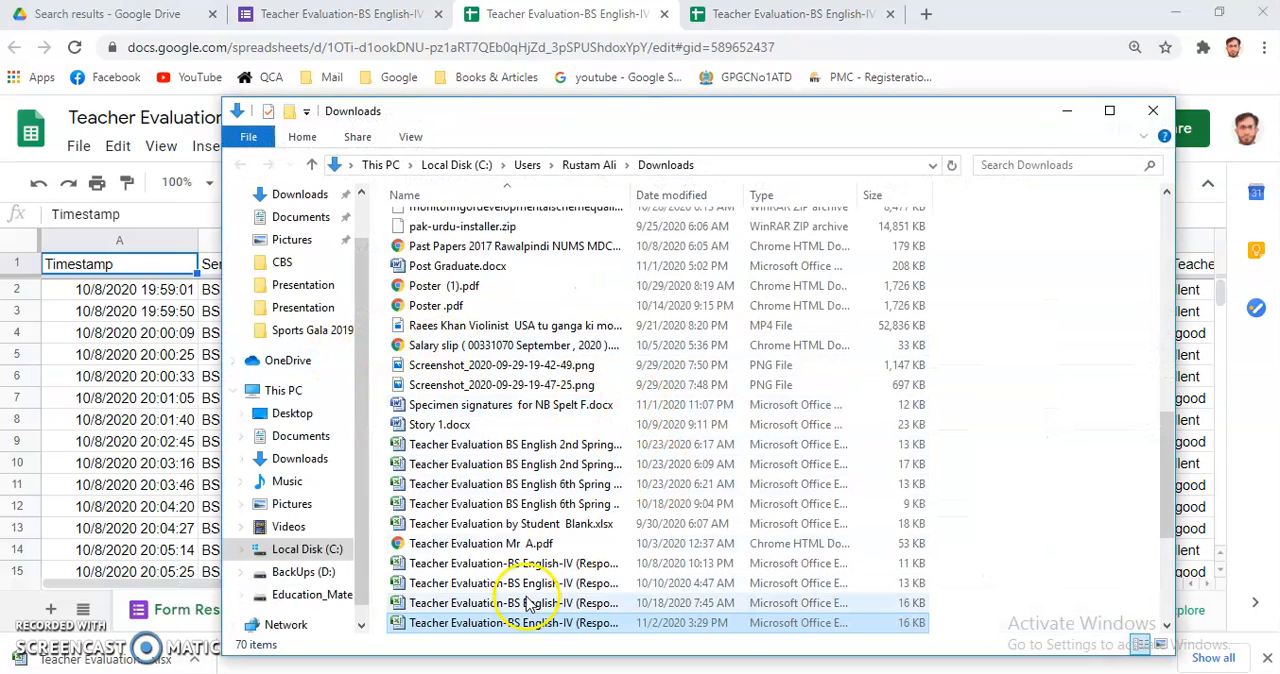
right_click(527, 630)
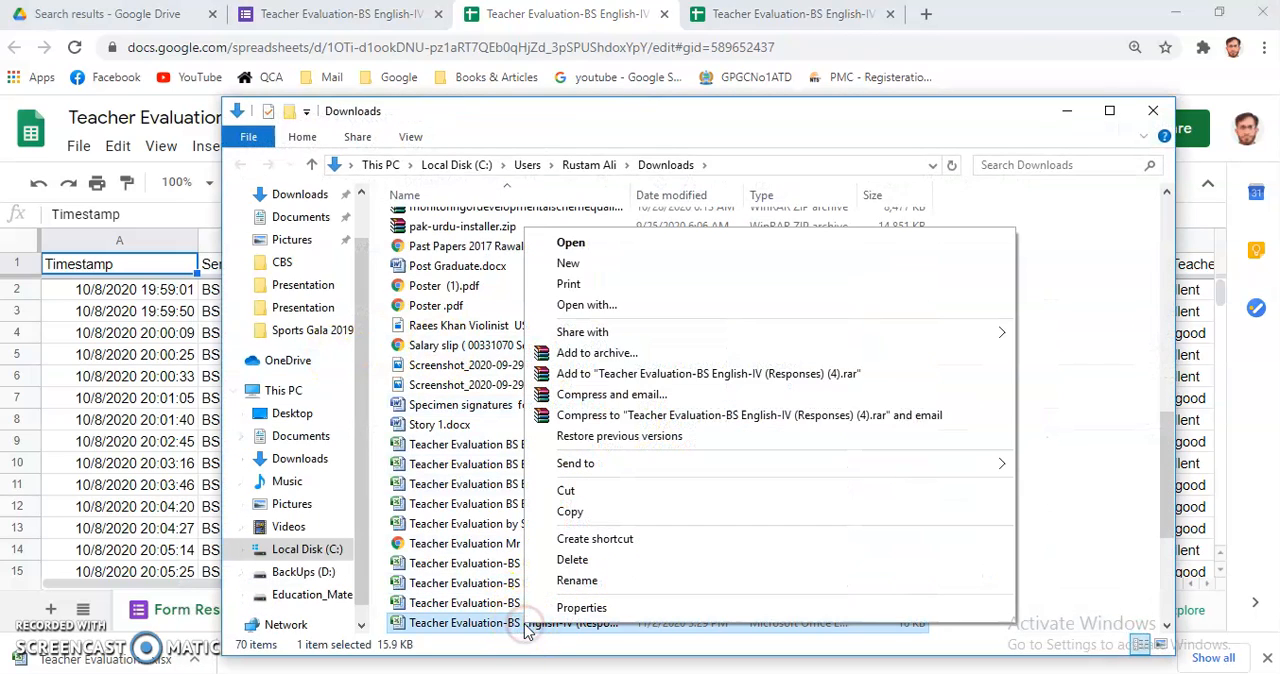
click(566, 512)
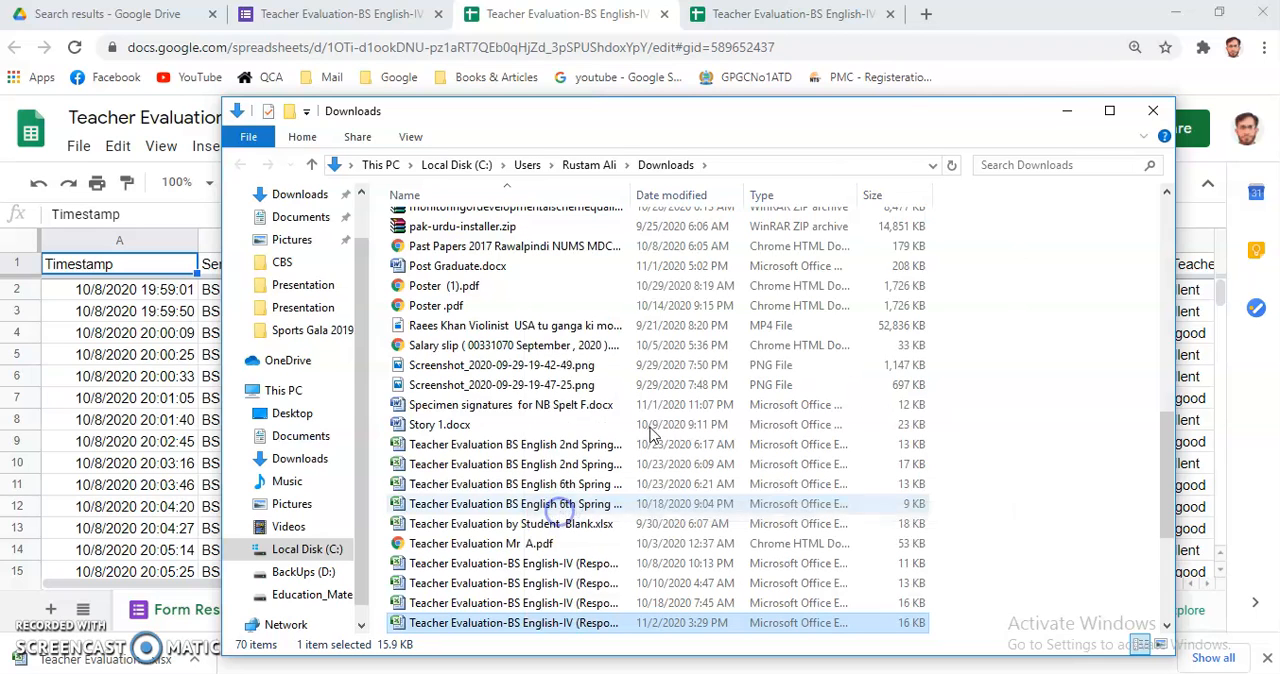
Minimise the Downloads and browser windows and paste the copied responses workbook onto the desktop.
click(1067, 118)
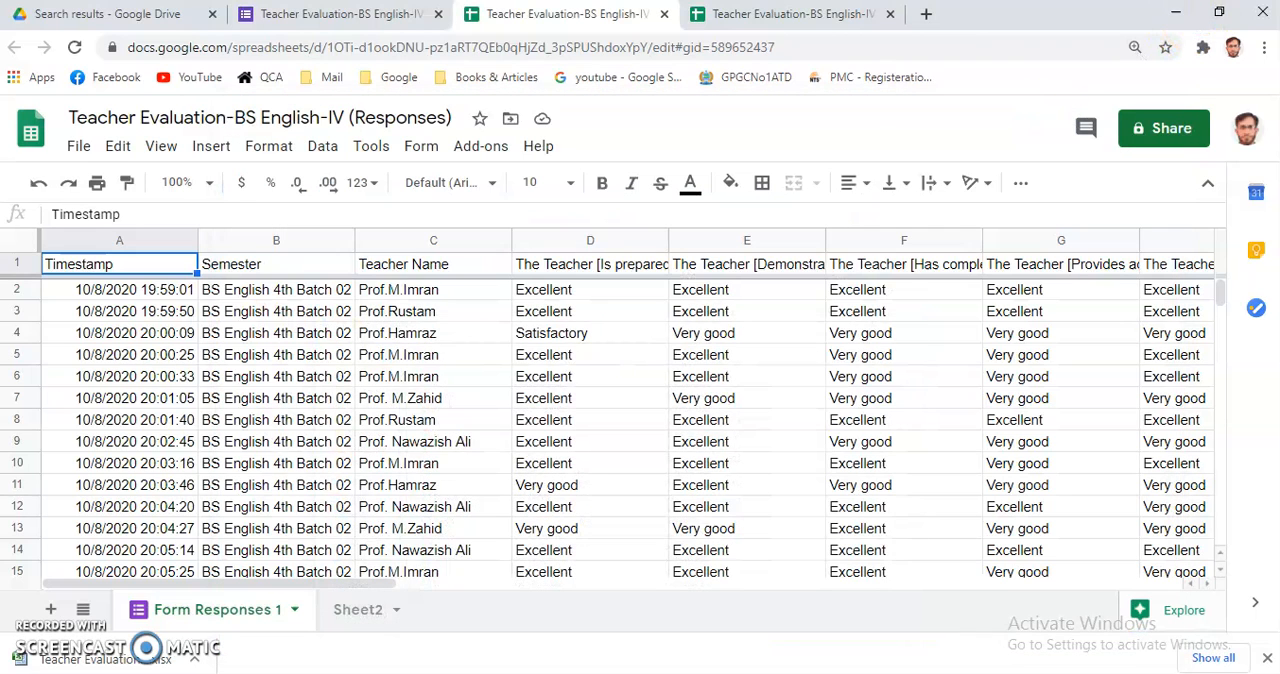
click(1181, 12)
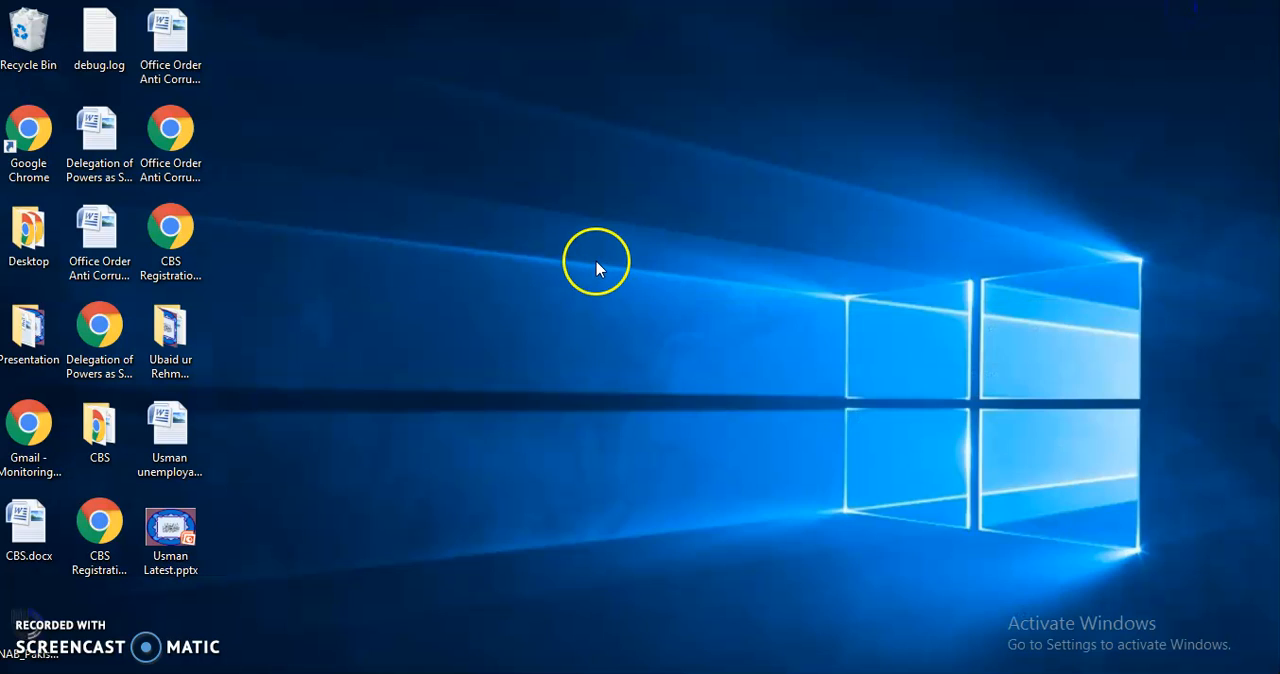
right_click(596, 261)
click(643, 347)
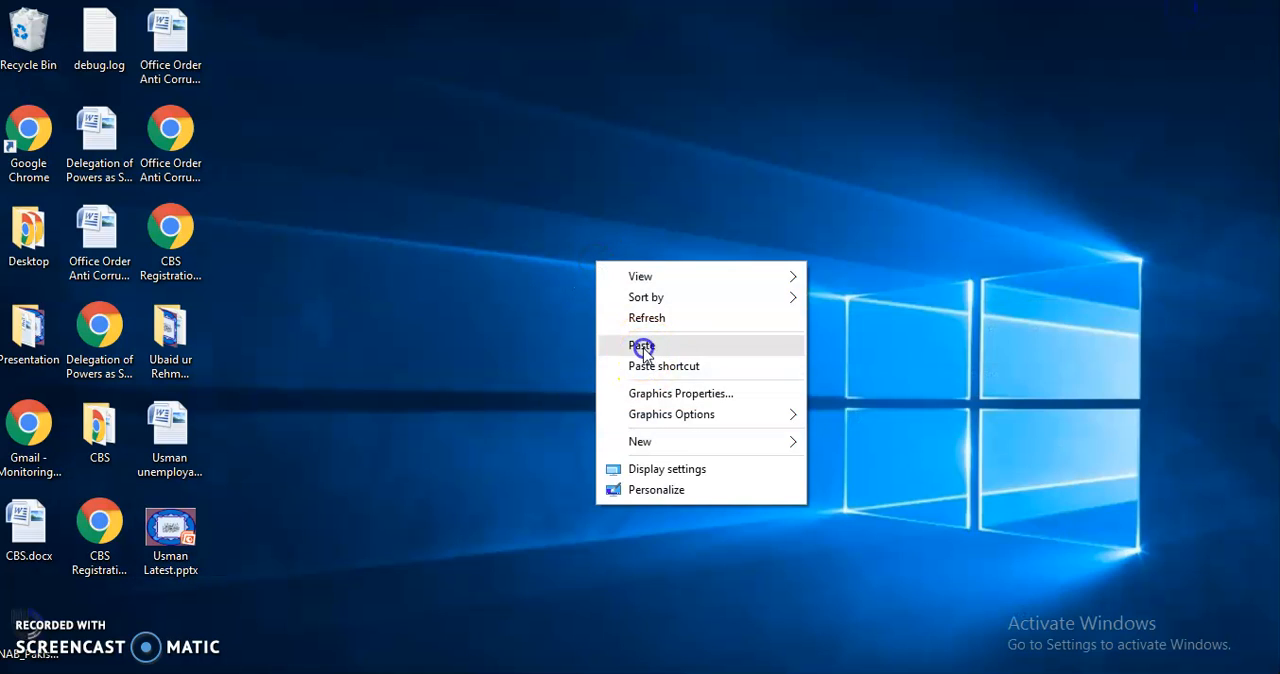
Rename the pasted workbook on the desktop as Teacher Evaluation Semester 4 BS English, keeping the .xlsx extension.
right_click(596, 318)
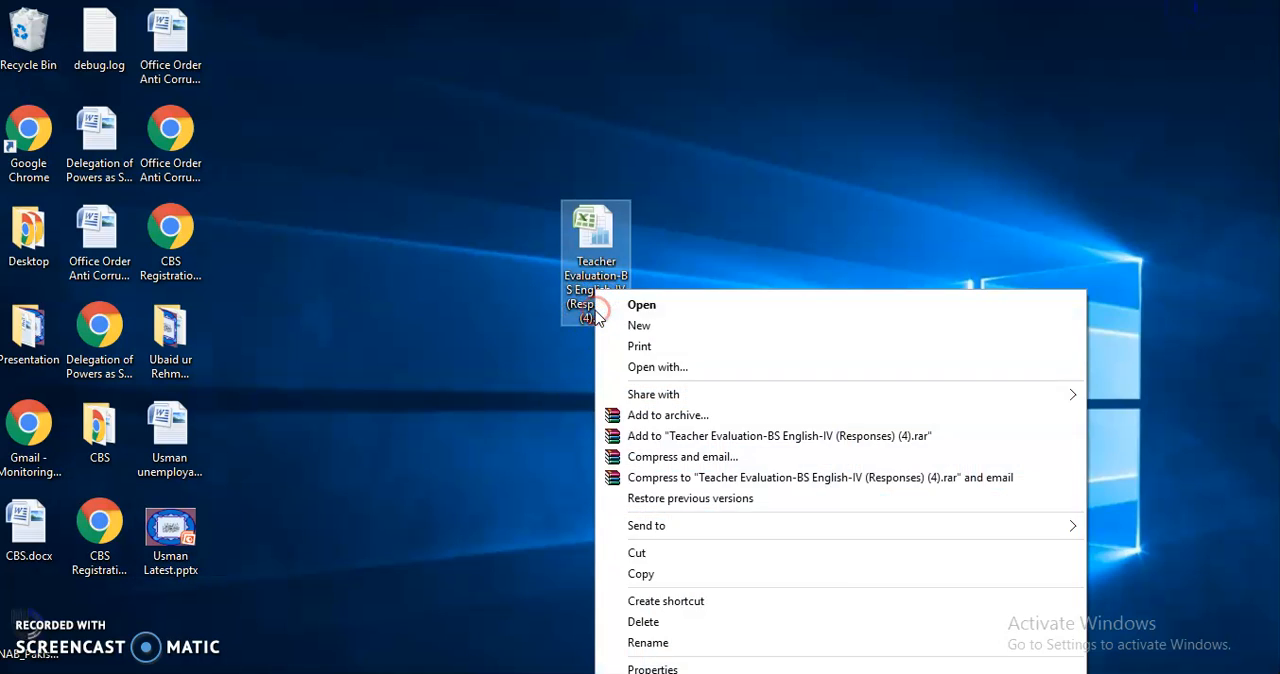
click(640, 643)
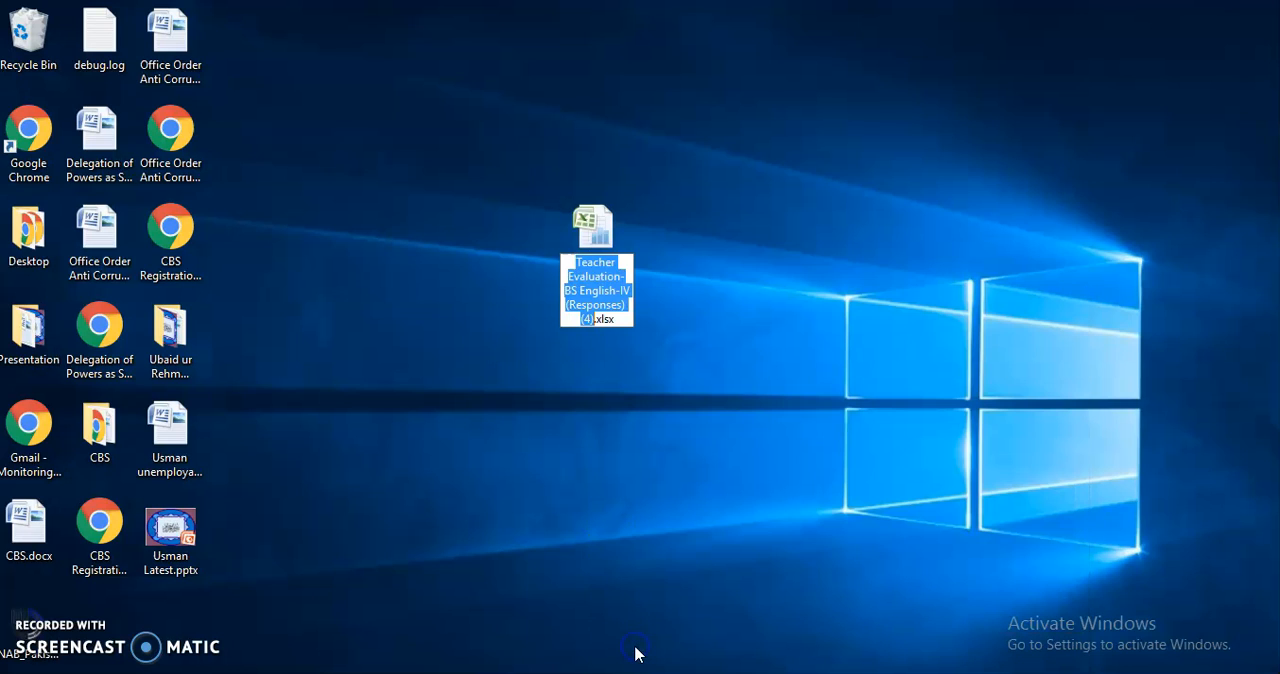
text(Teacher Eval)
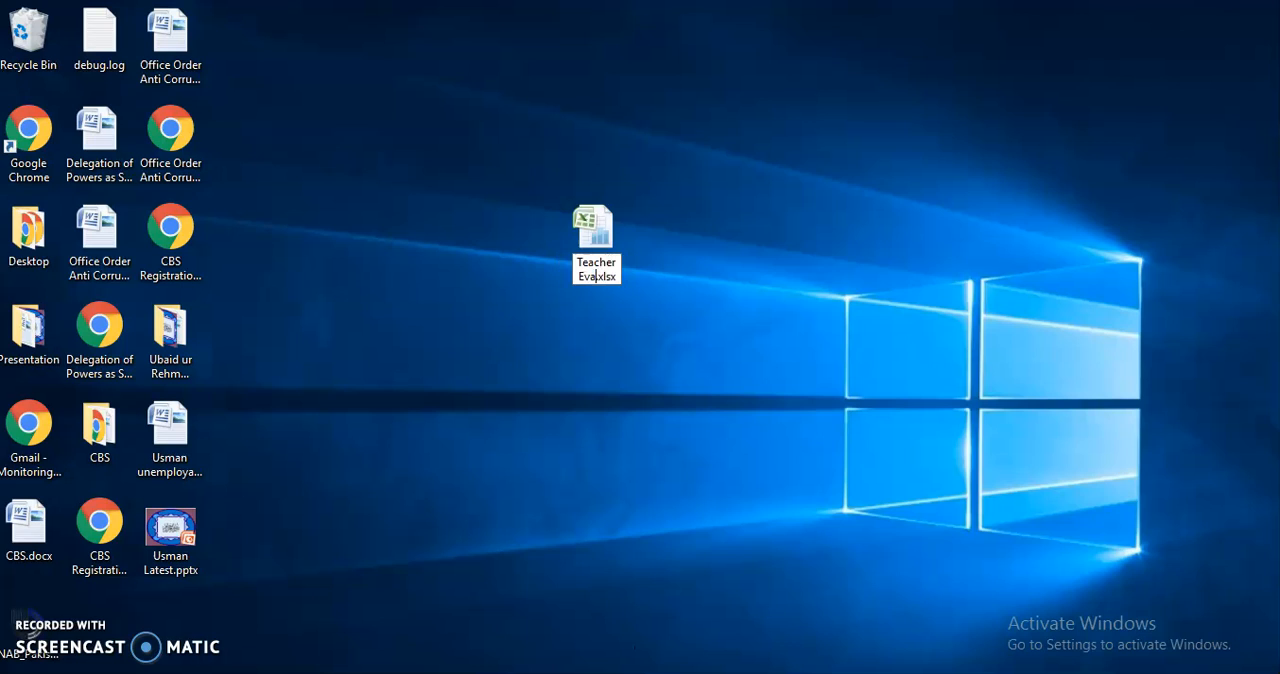
text(uation)
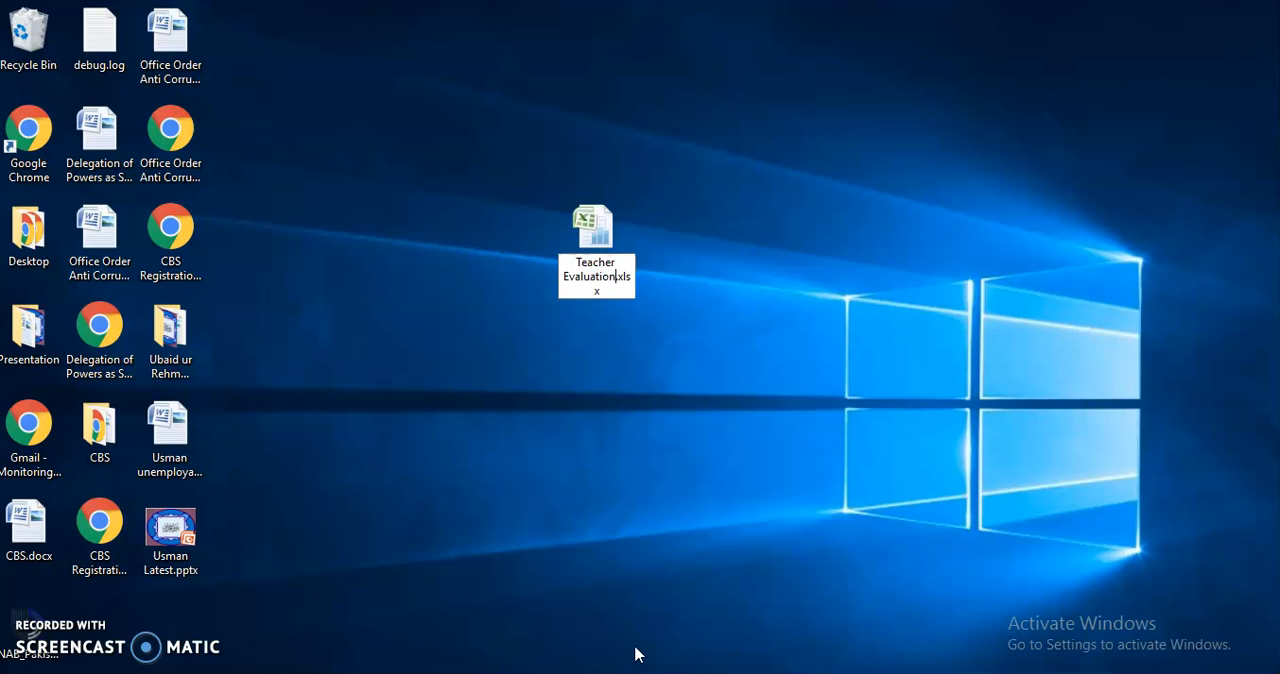
key(Return)
text(Semester 4 )
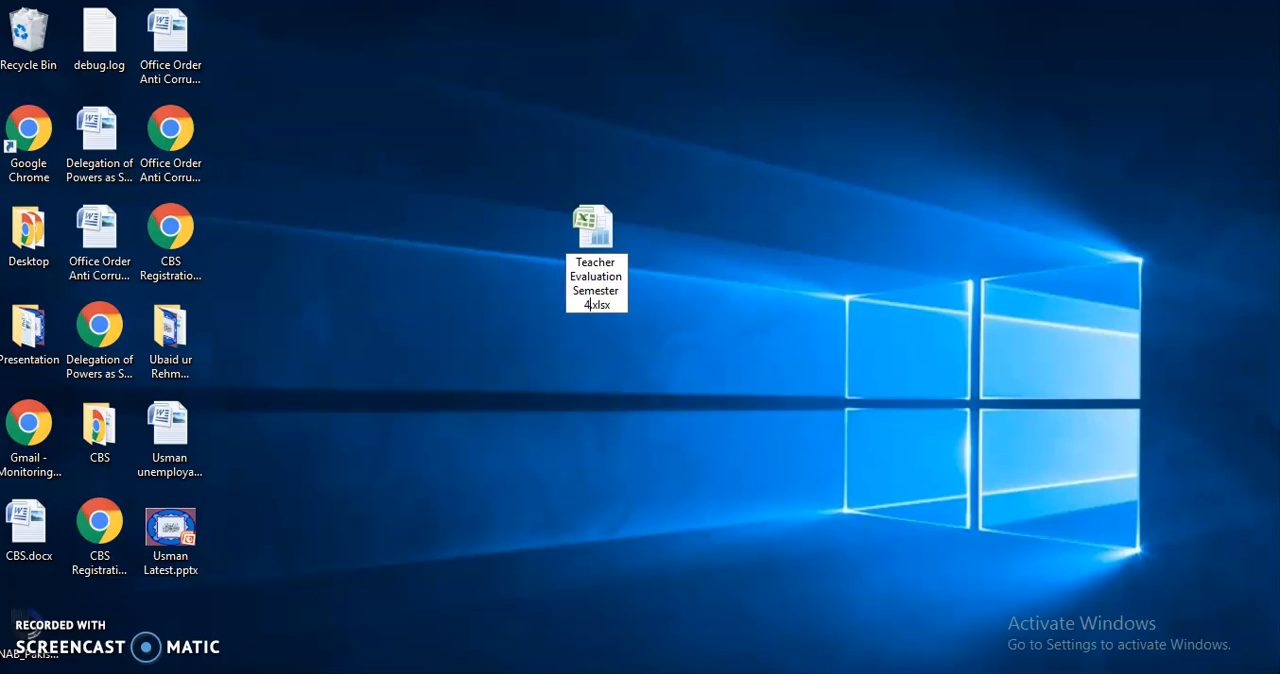
text(BS English)
key(Return)
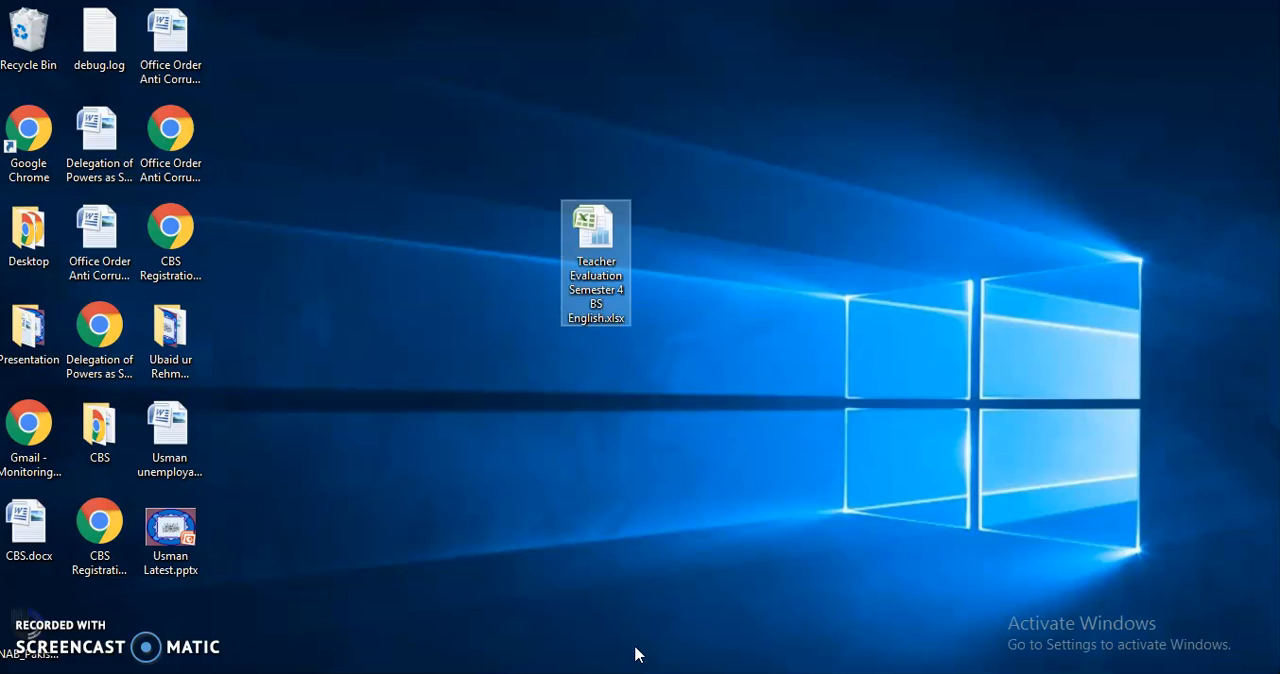
Open the renamed workbook in Excel, look over the form responses, and close it.
double_click(596, 285)
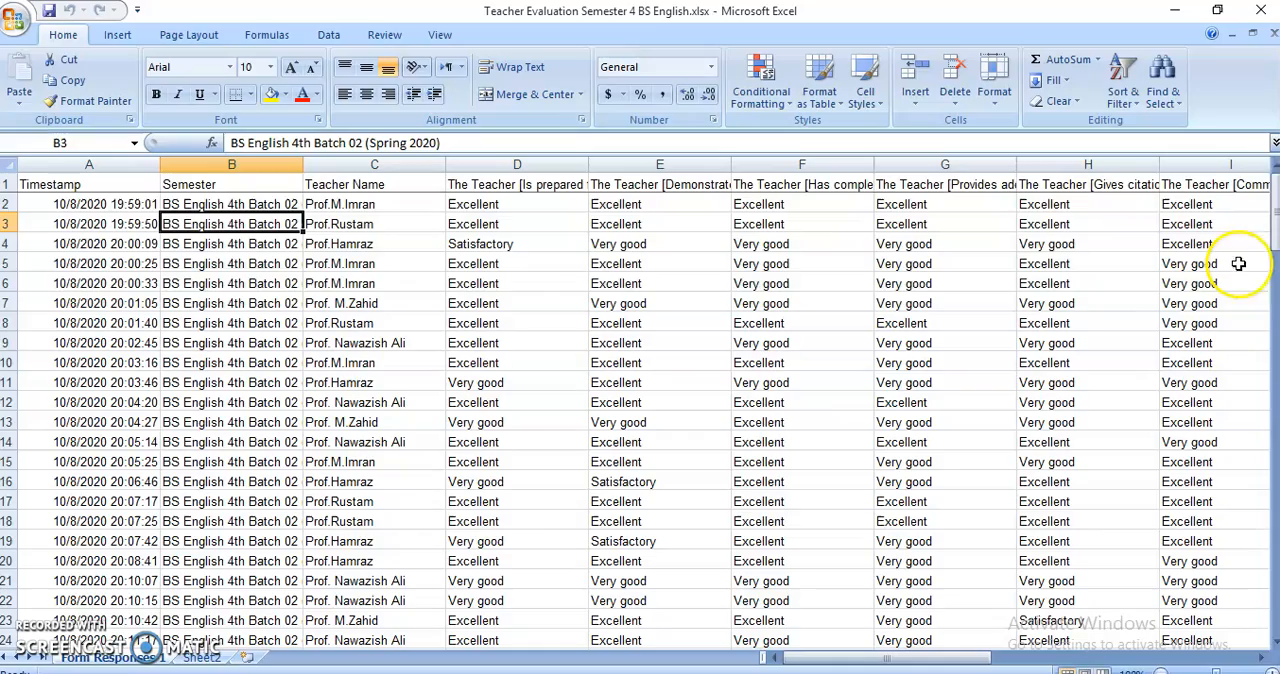
drag(1273, 216, 1260, 148)
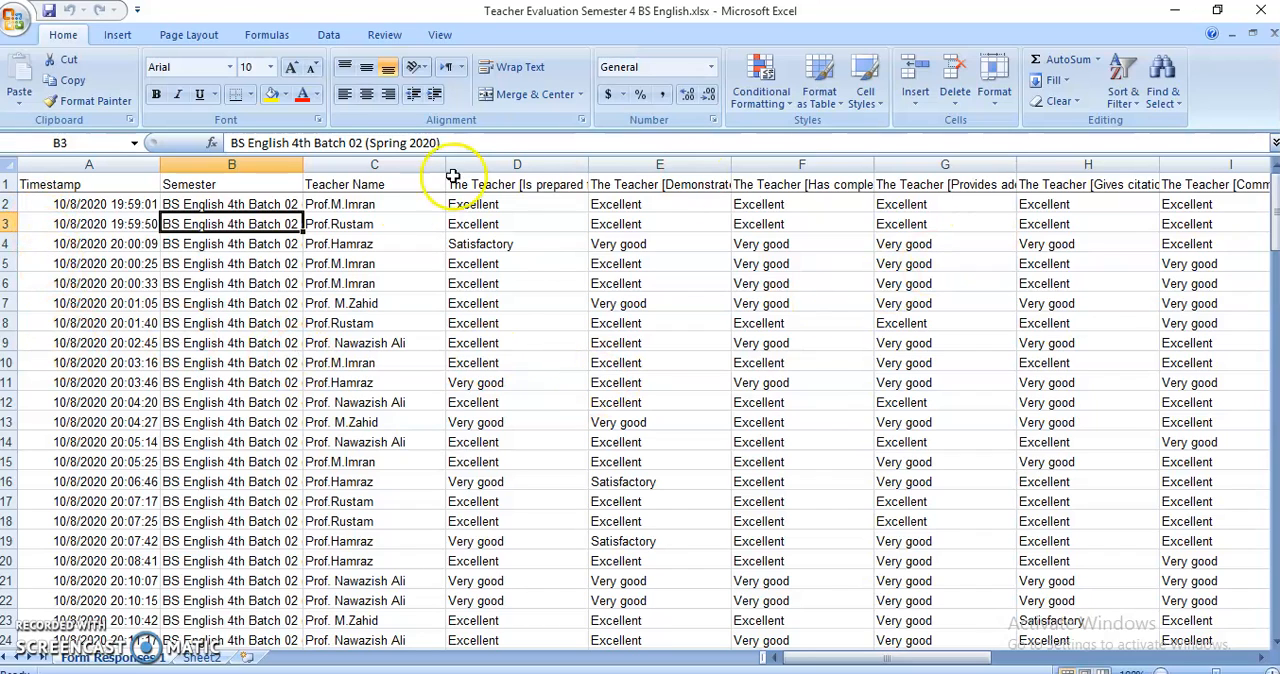
click(1262, 12)
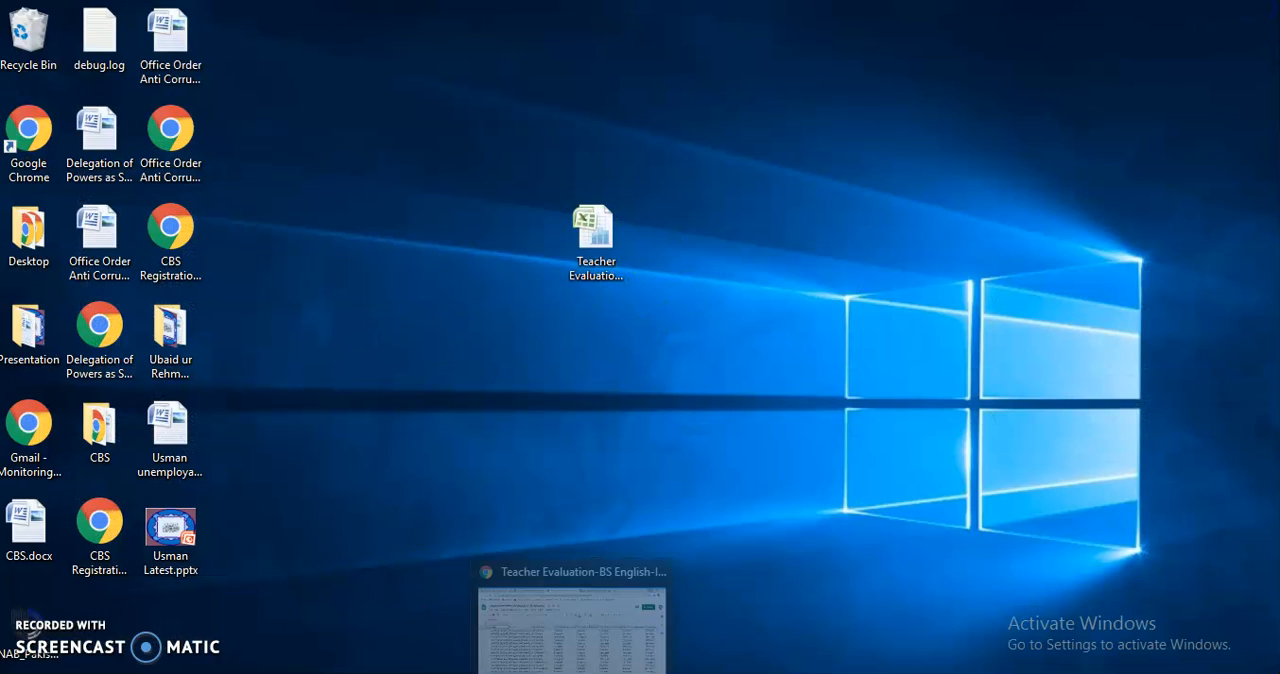
Switch back to Chrome and open the Google home page in a new tab.
click(572, 672)
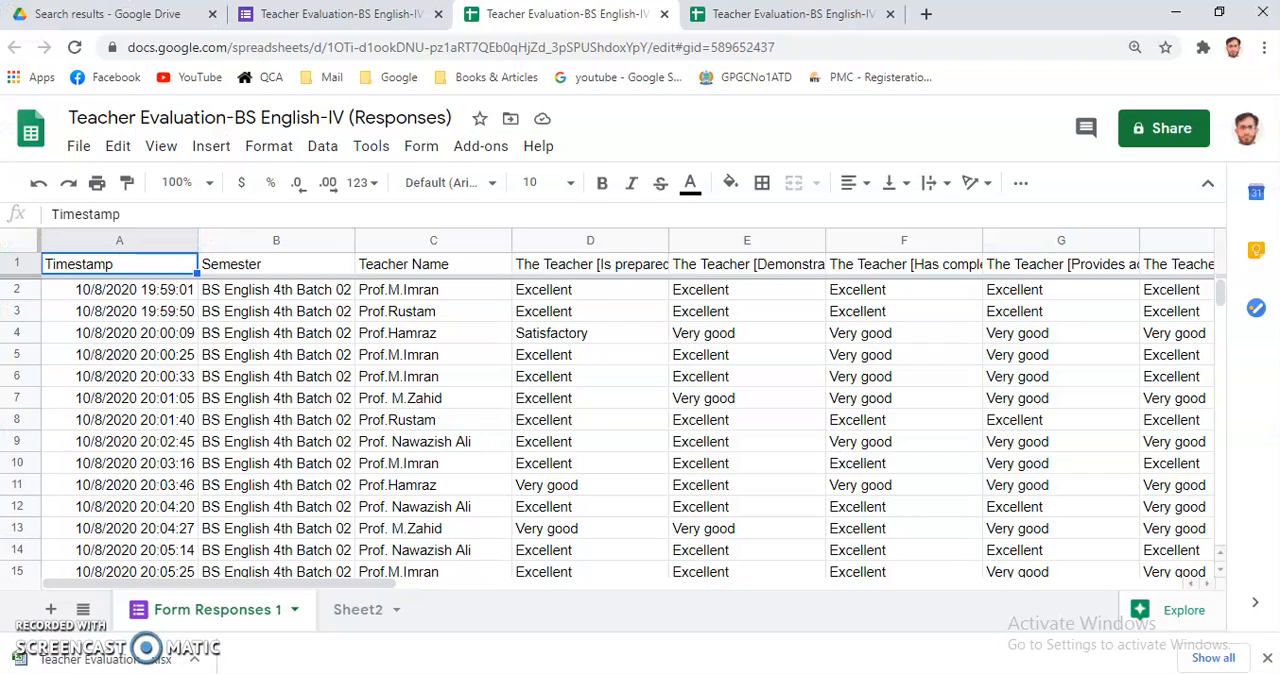
click(143, 22)
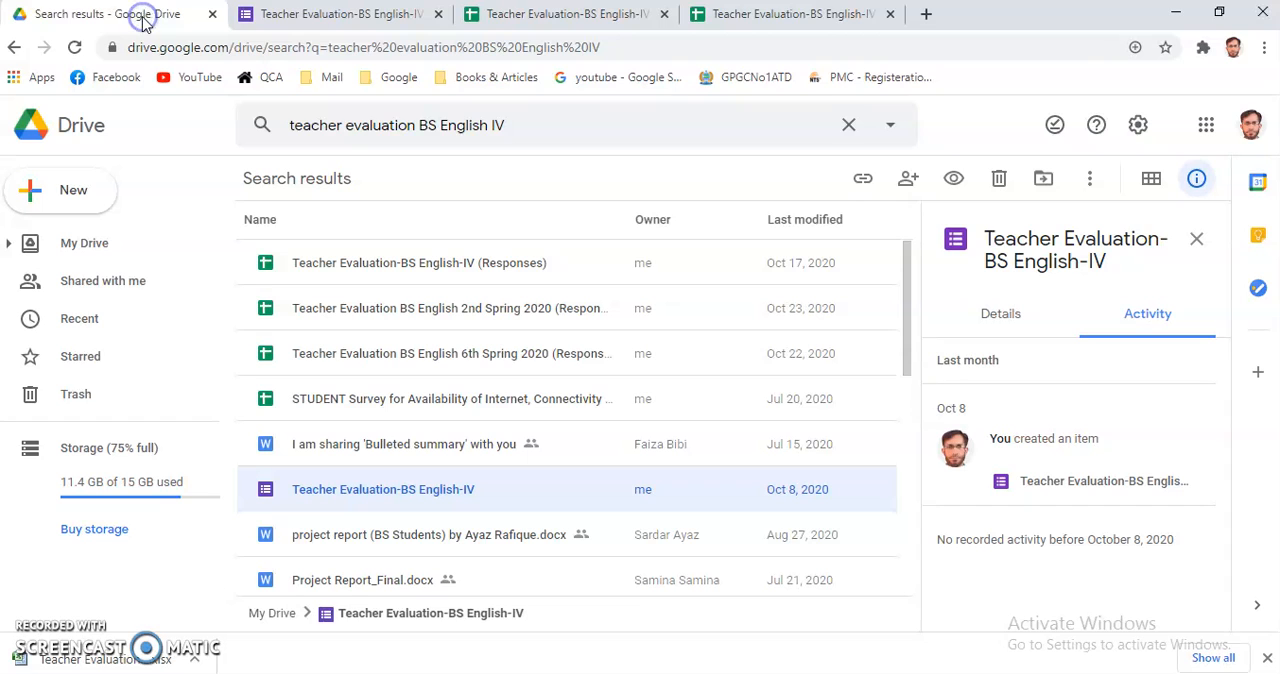
click(926, 14)
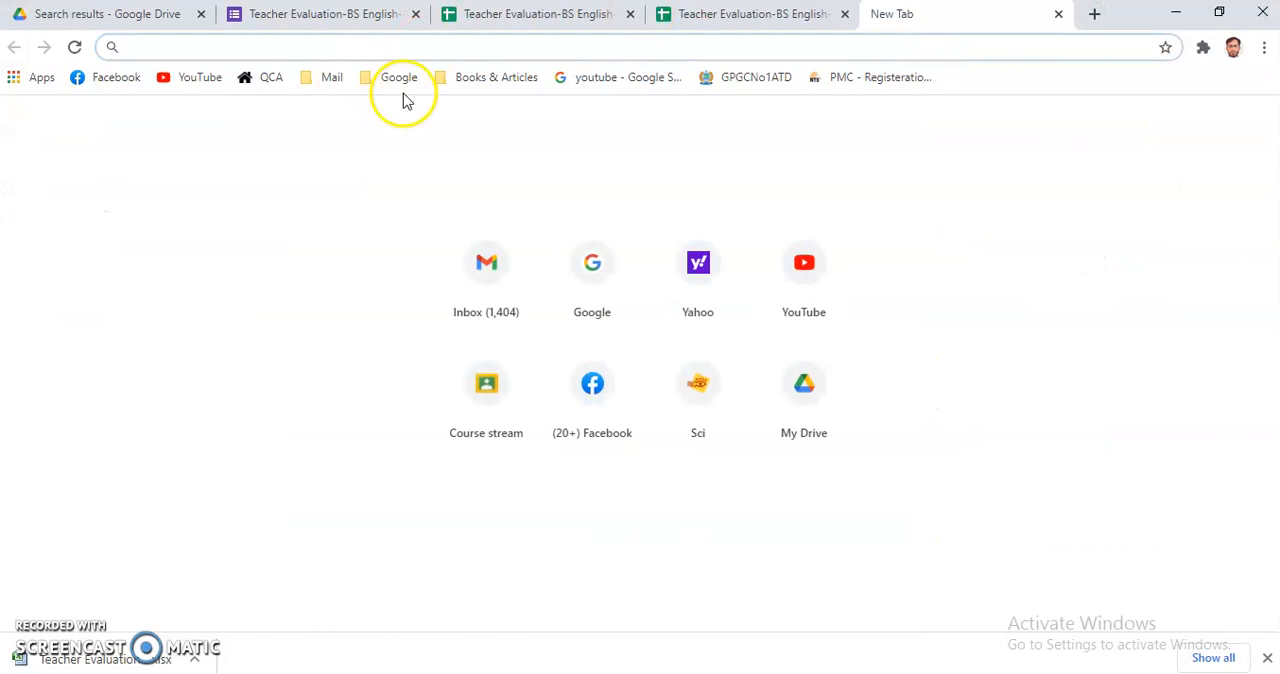
click(590, 288)
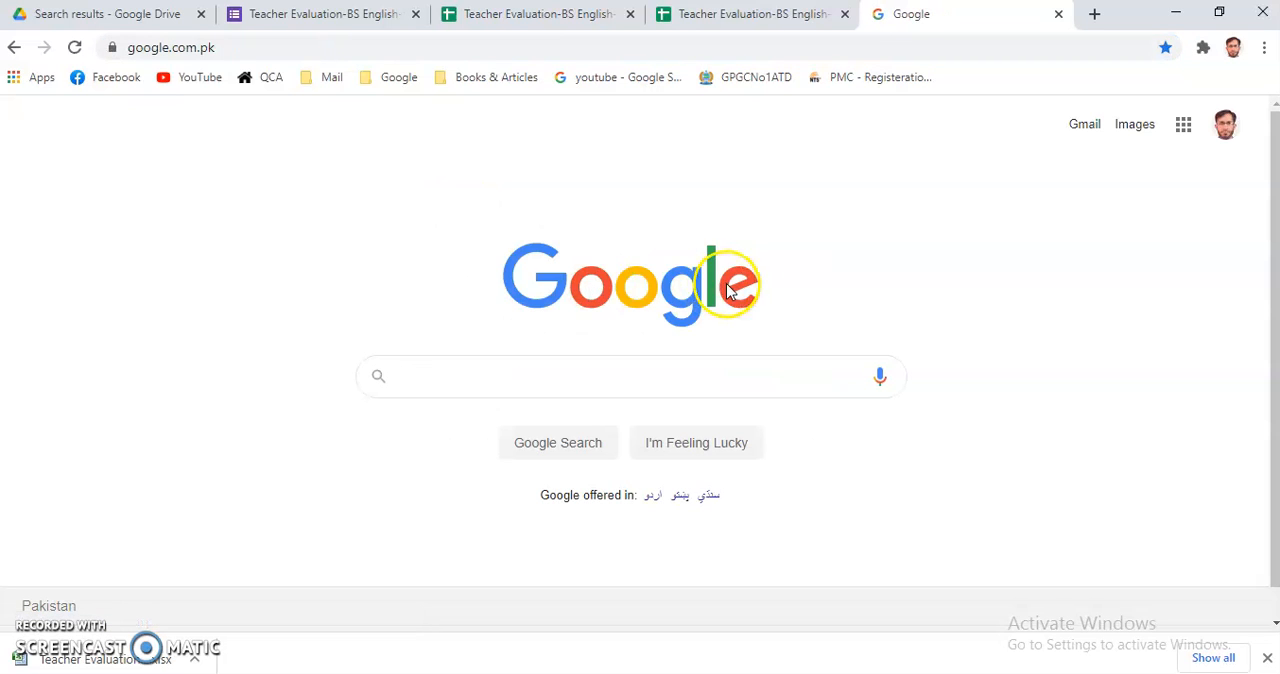
Search Google for "gpgc no.1 abbottabad".
click(577, 388)
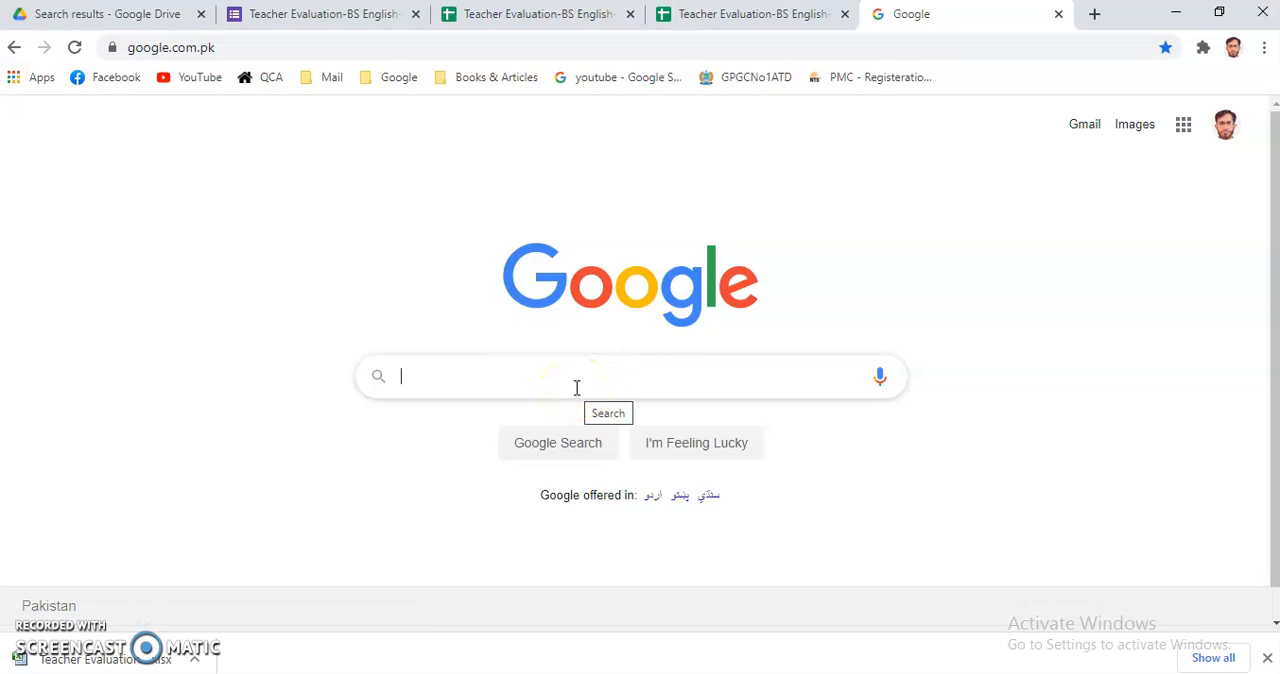
click(526, 372)
click(586, 288)
click(523, 362)
click(575, 388)
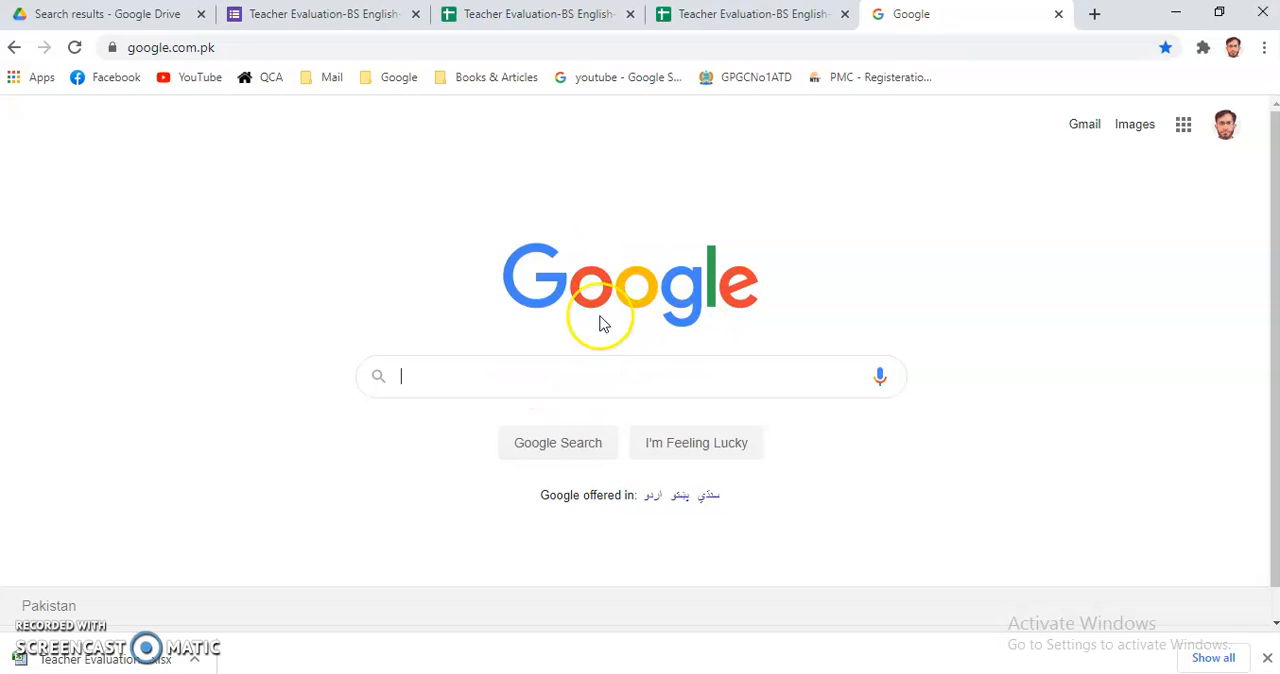
click(738, 86)
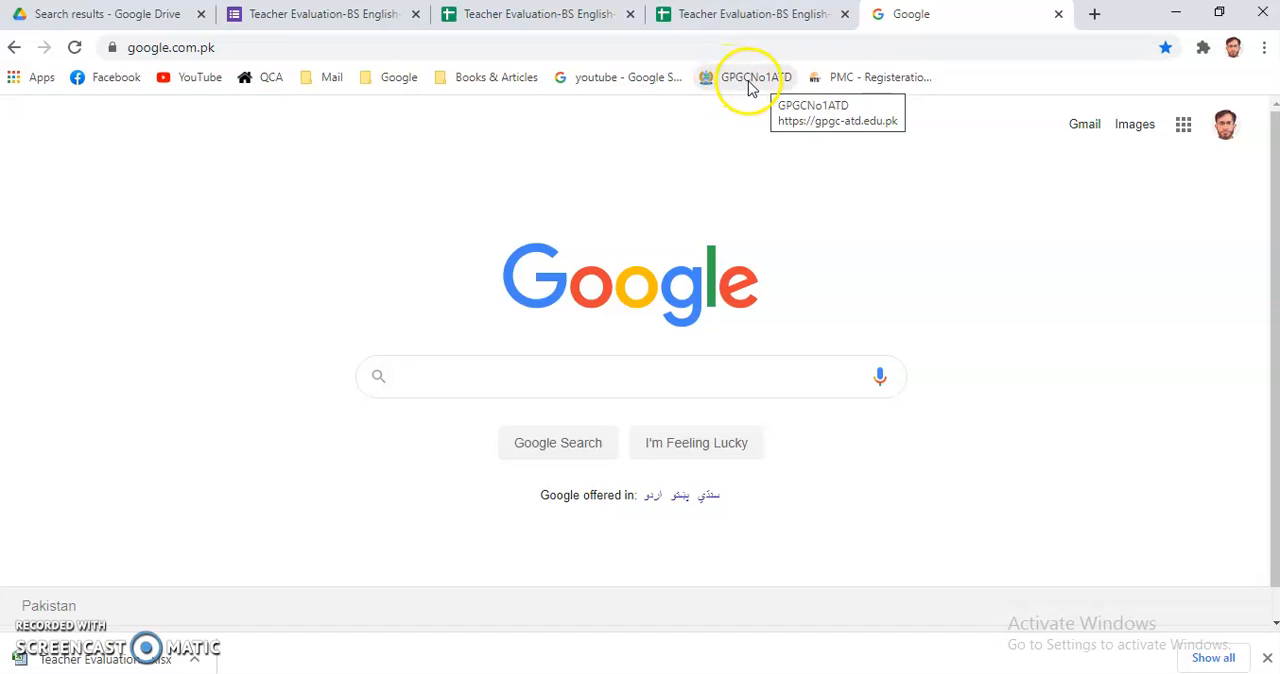
click(522, 380)
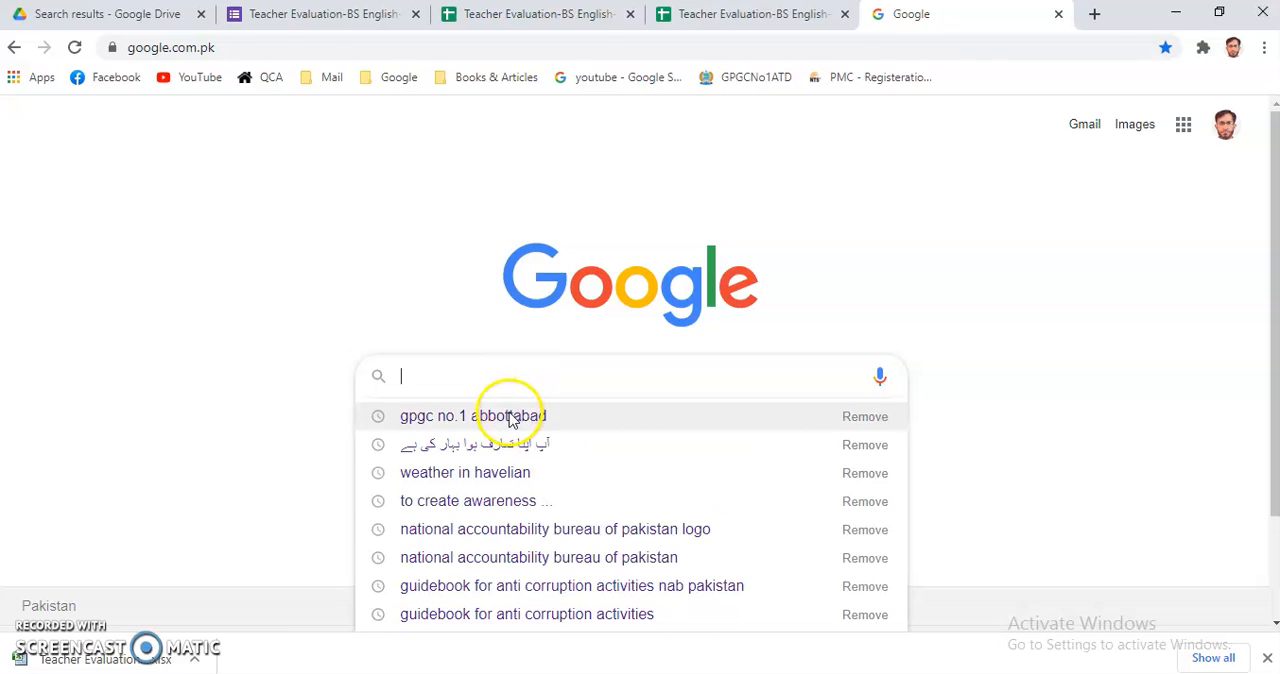
click(510, 416)
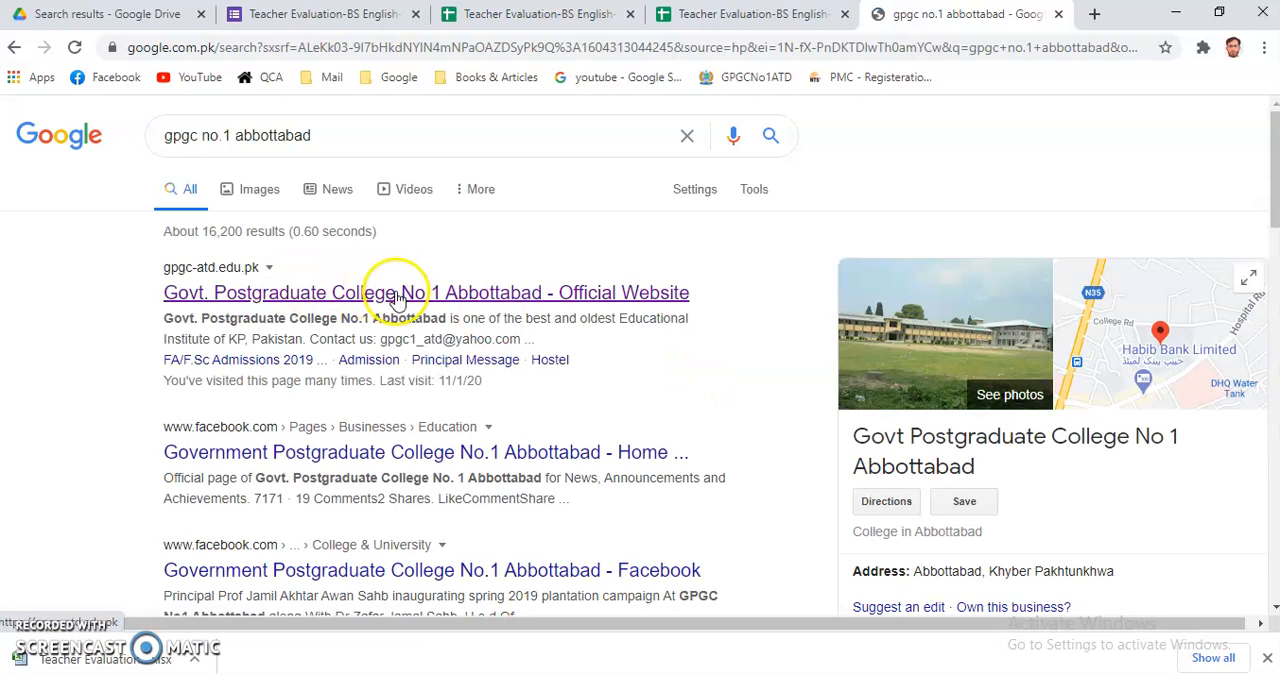
Open the college's official website, go to its QAC Software page, and start the Teacher Evaluation analysis tool.
click(456, 294)
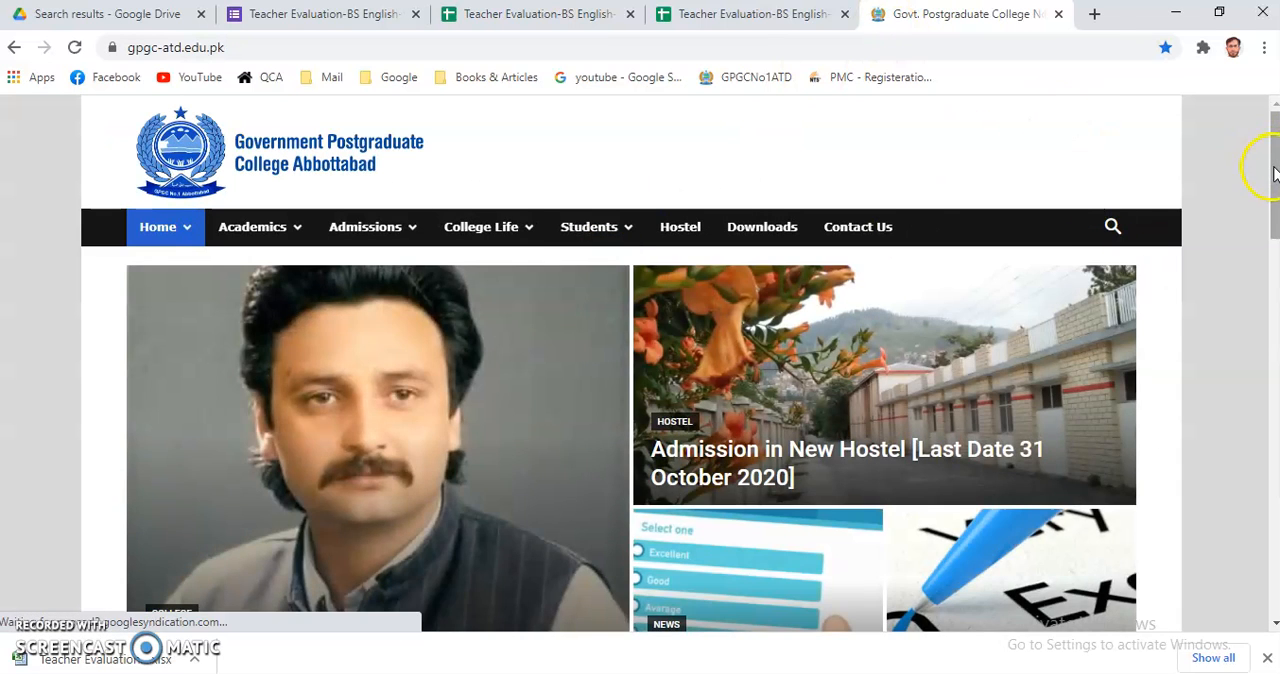
drag(1274, 171, 1272, 228)
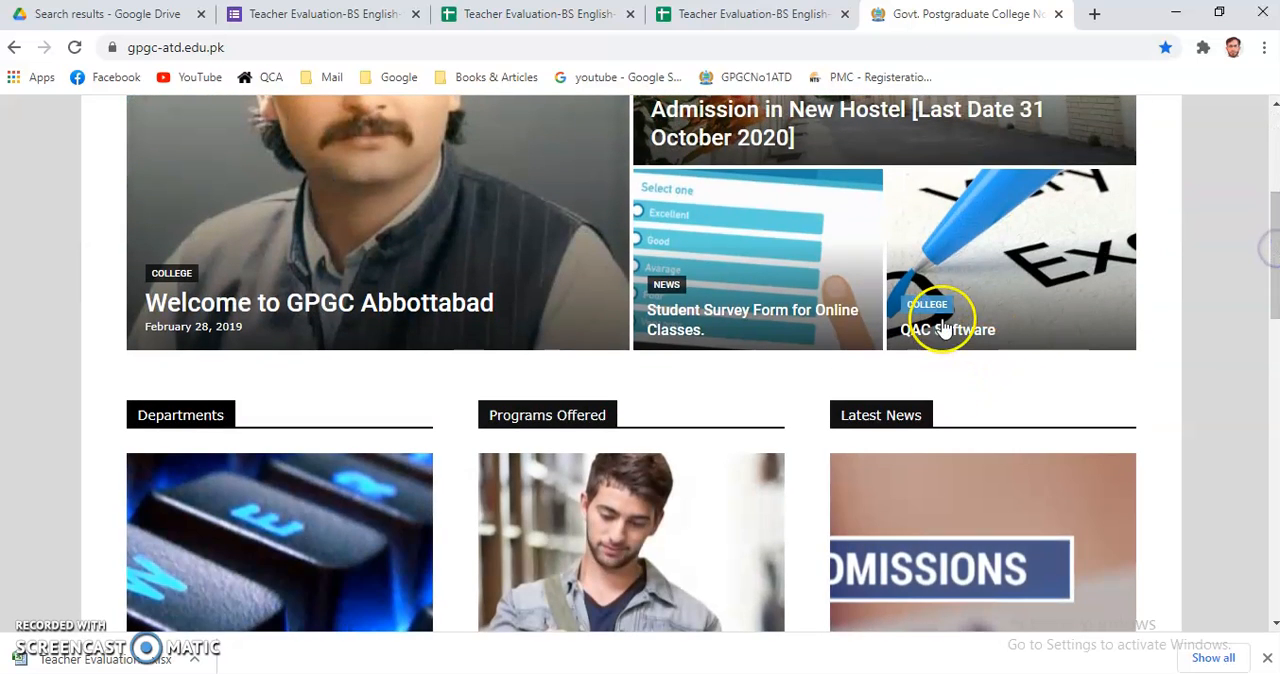
click(945, 338)
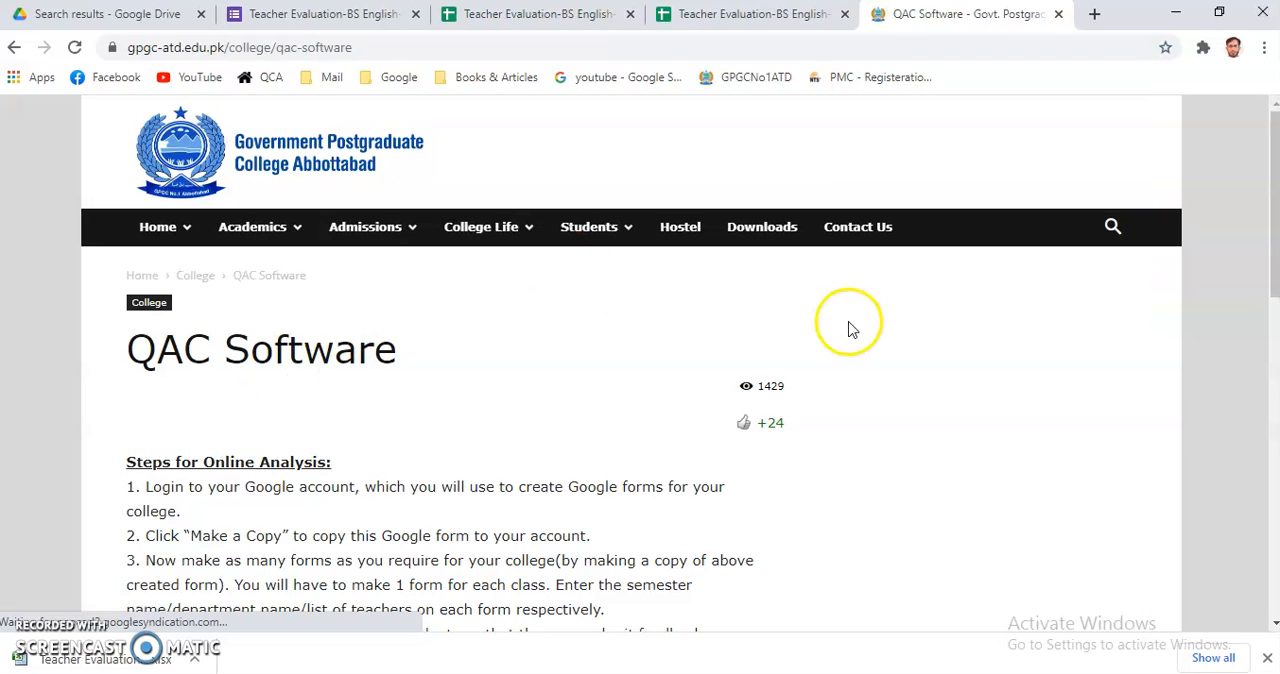
scroll(581, 324, down, 5)
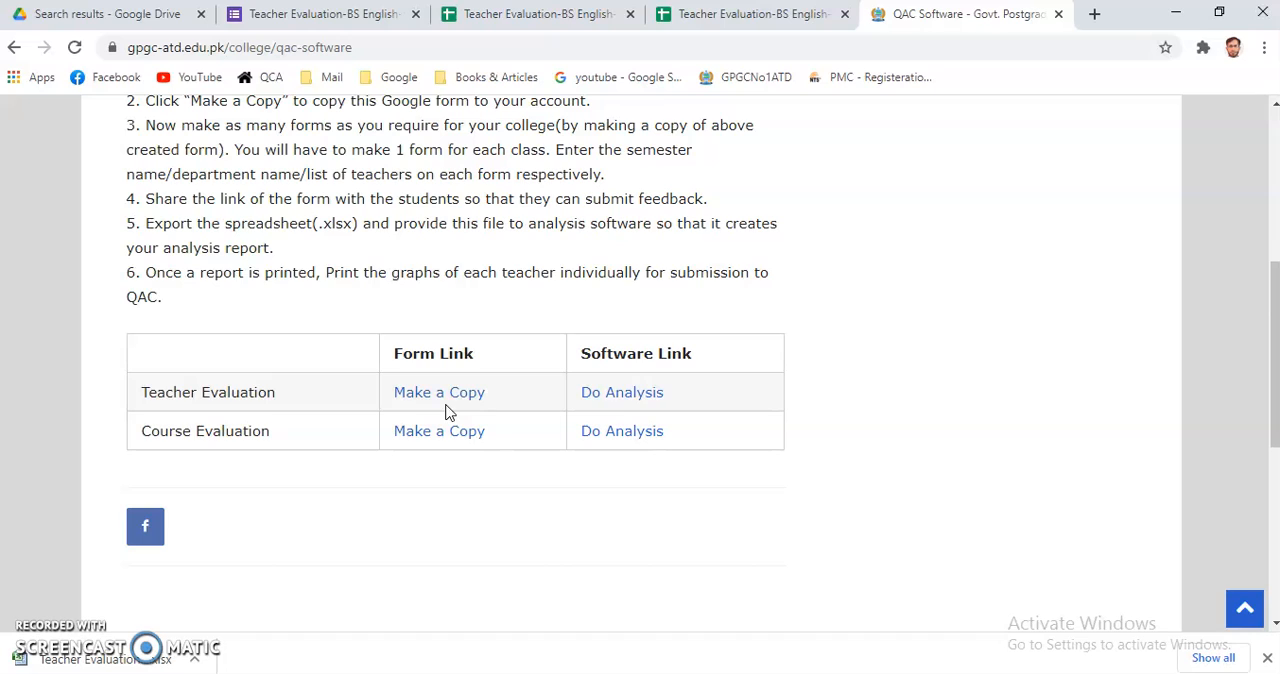
click(622, 394)
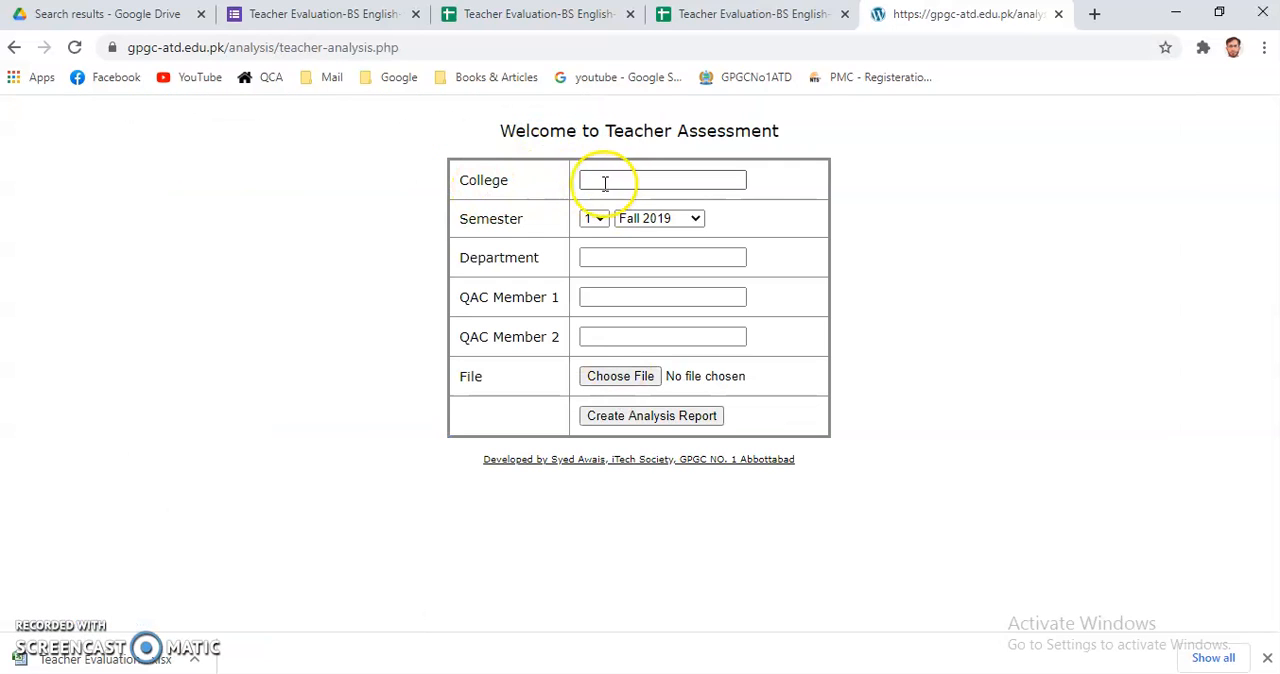
Enter Govt.Degree College Havelian as the college and set the semester to 4, Spring 2020.
click(608, 181)
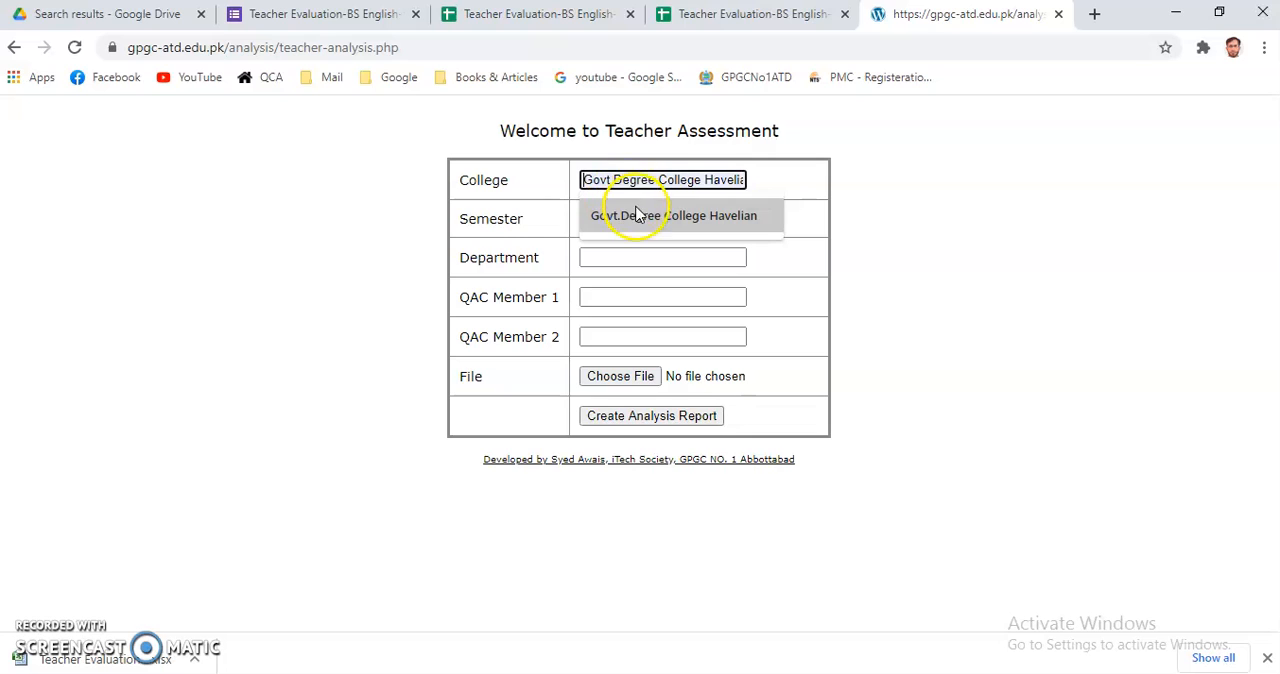
click(634, 221)
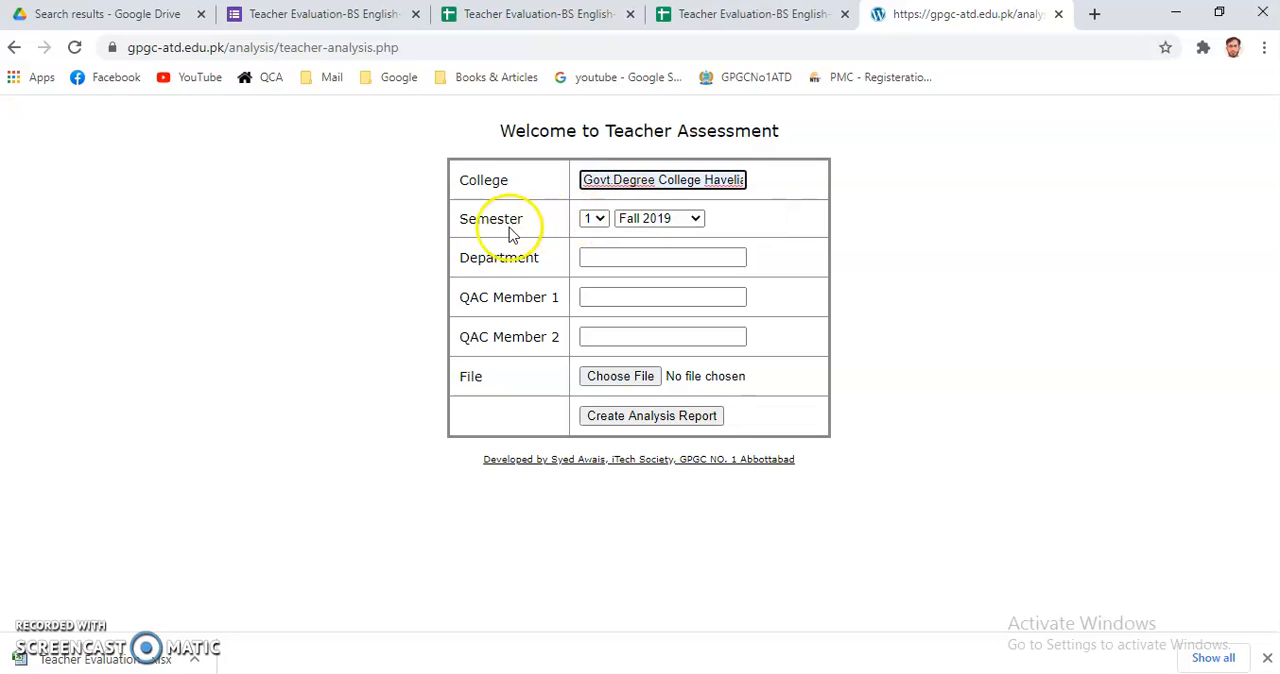
click(593, 220)
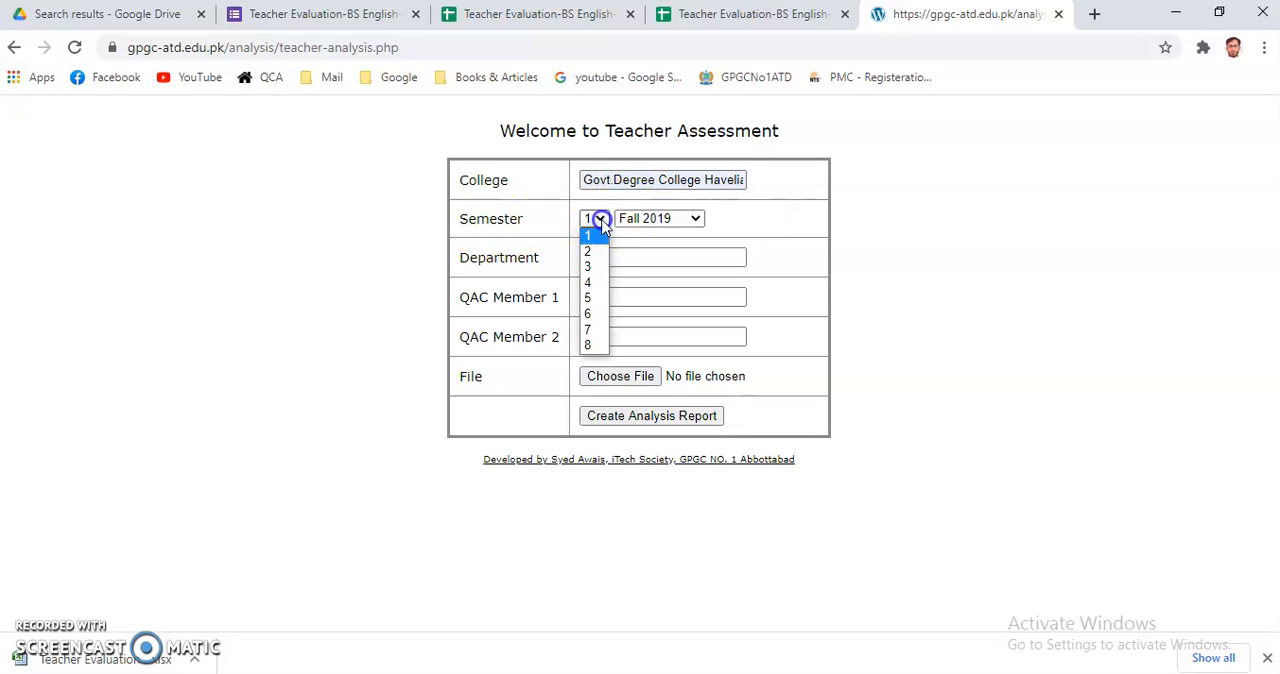
click(589, 287)
click(696, 220)
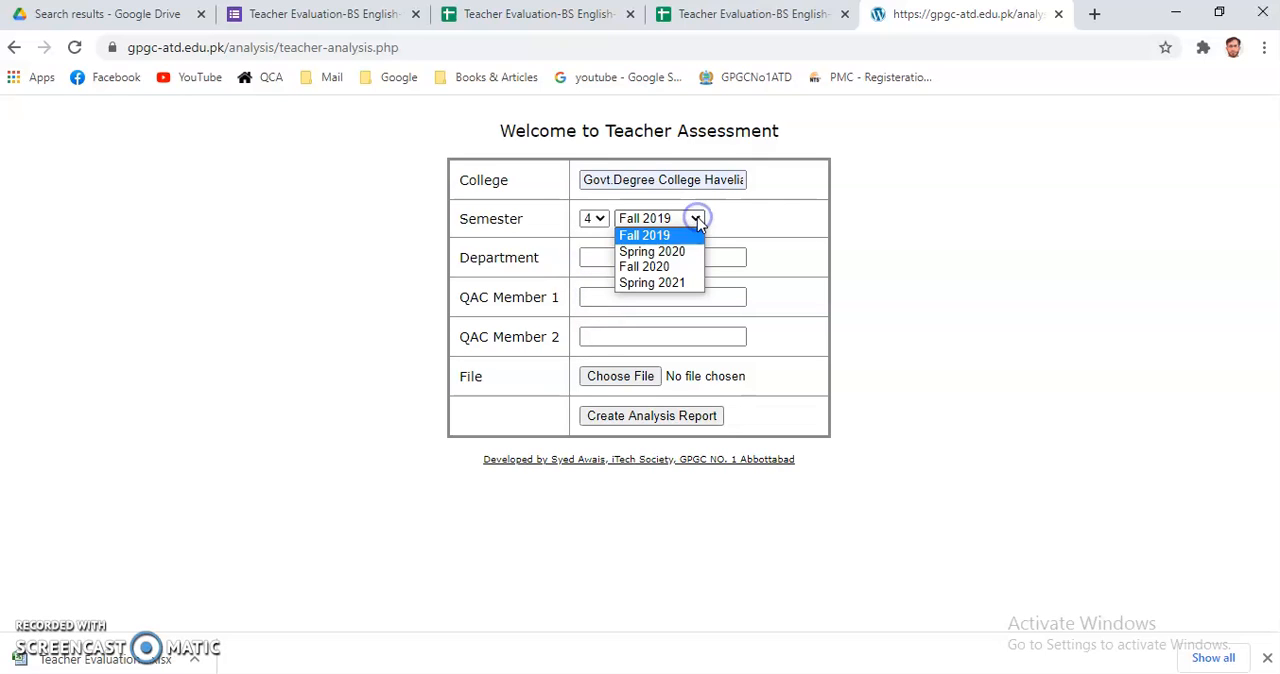
click(652, 252)
Set the department to English and enter the first QAC member's name.
click(603, 257)
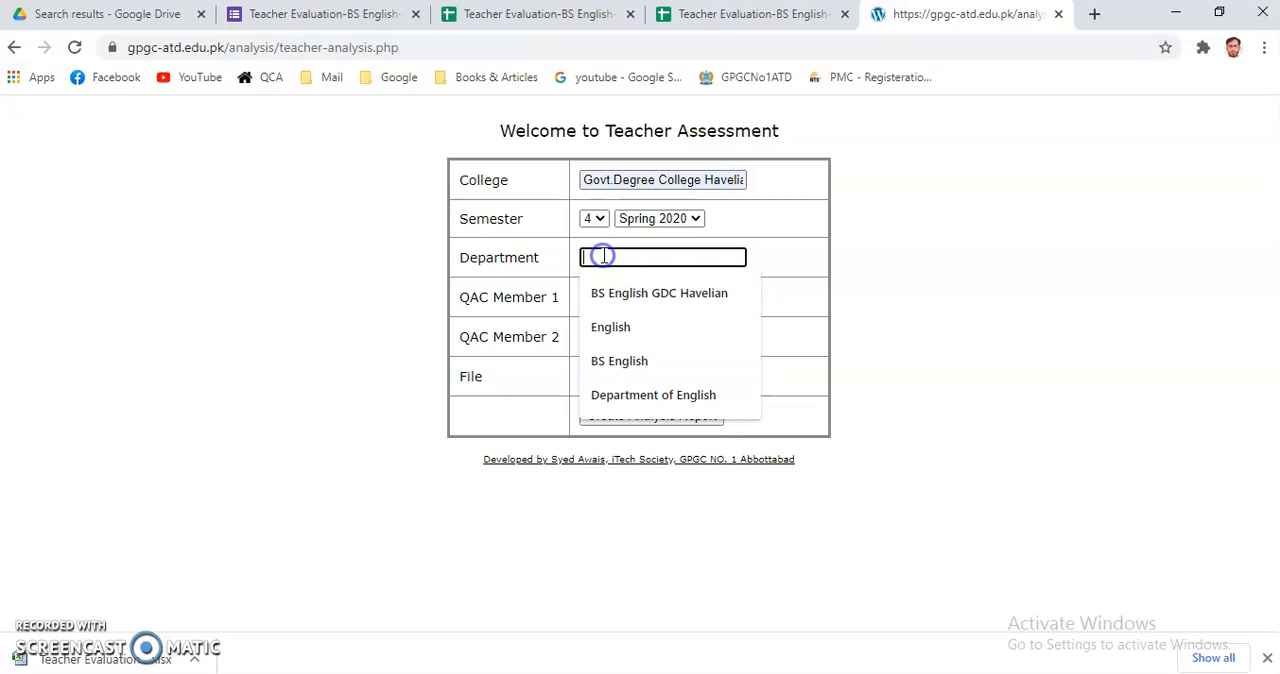
click(603, 330)
click(587, 297)
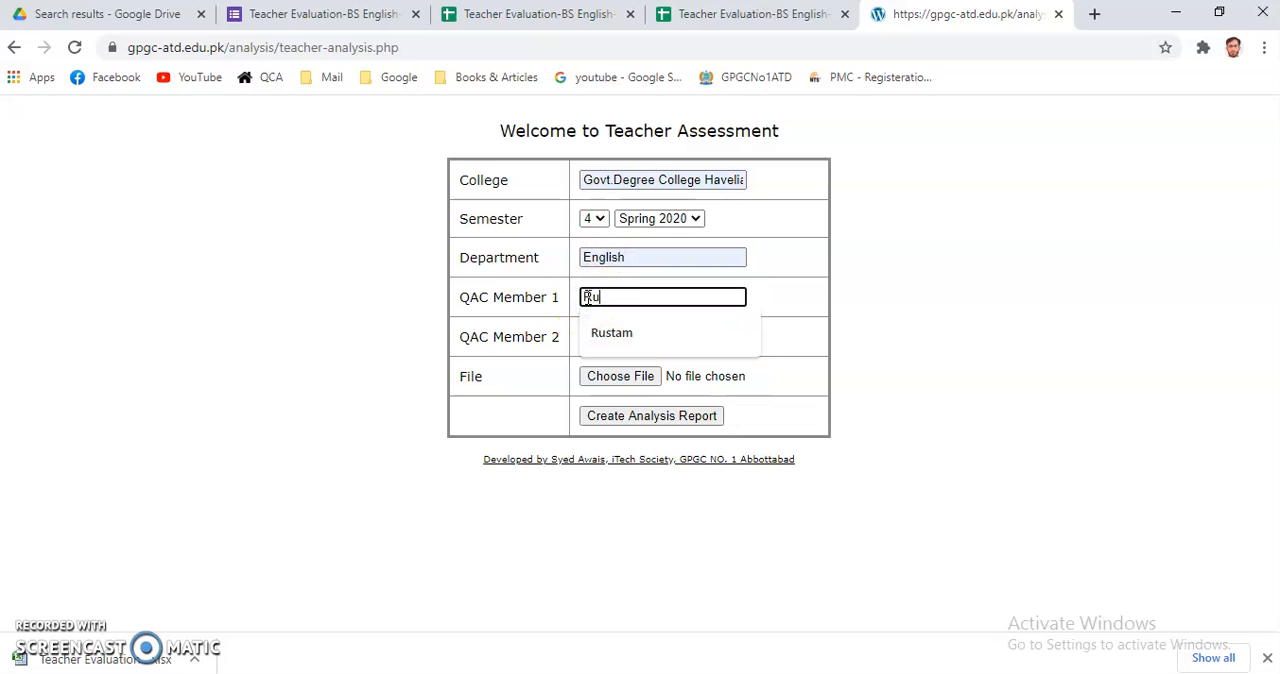
click(610, 335)
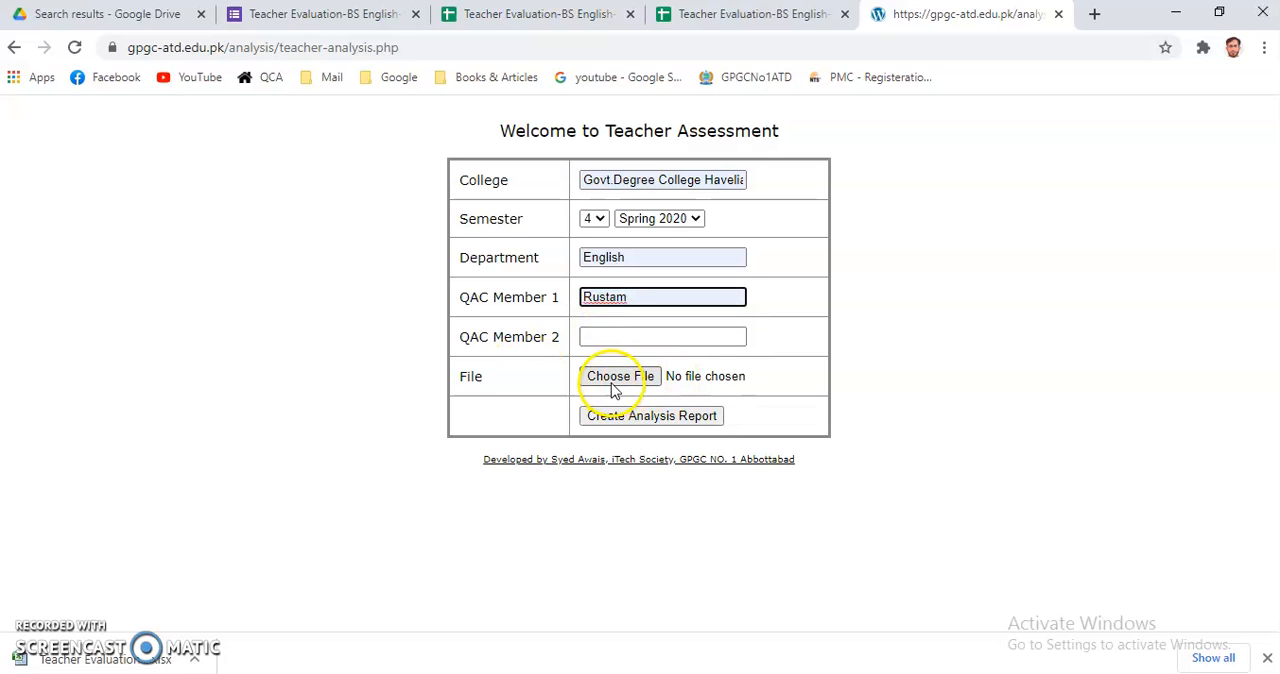
Attach Teacher Evaluation Semester 4 BS English.xlsx from the Desktop to the assessment form and create the analysis report.
click(620, 380)
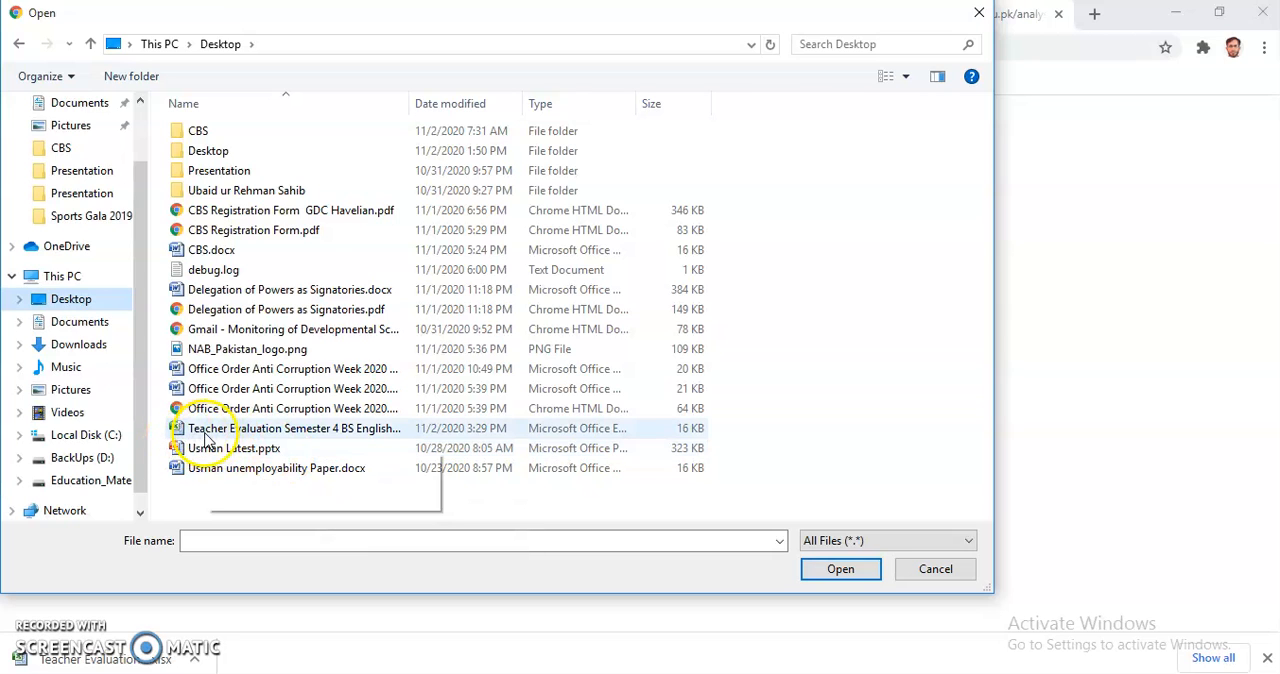
click(338, 430)
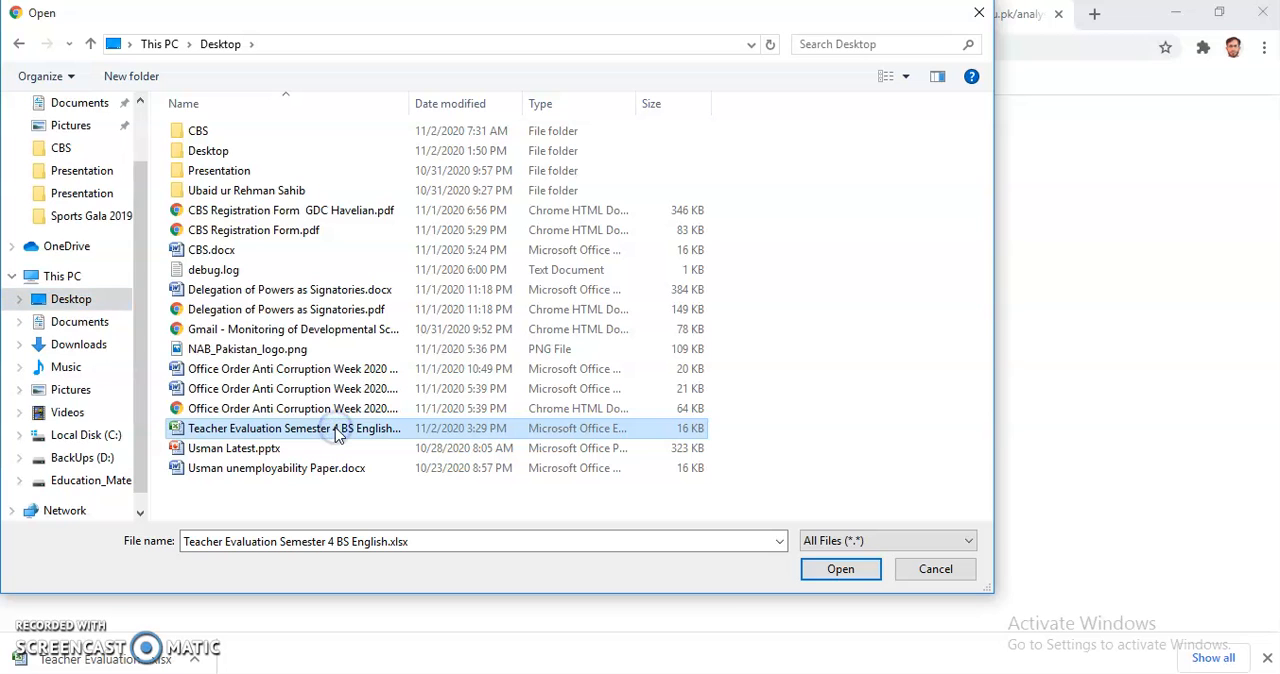
click(848, 570)
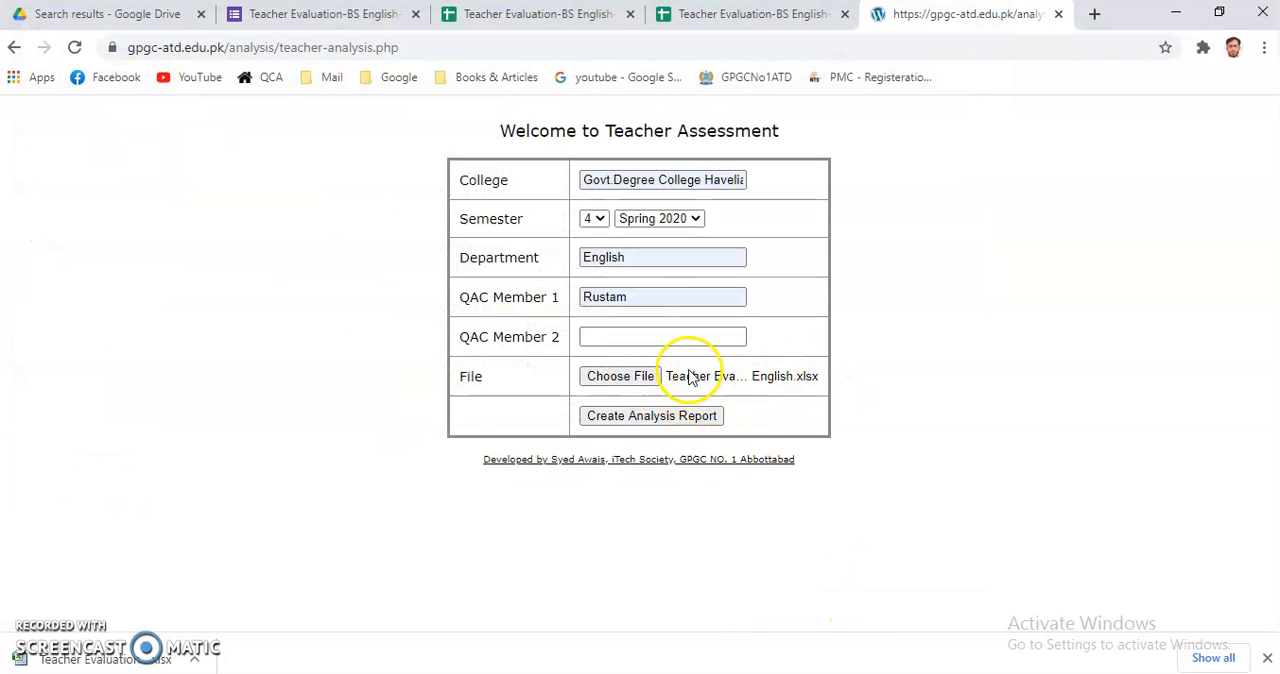
click(636, 425)
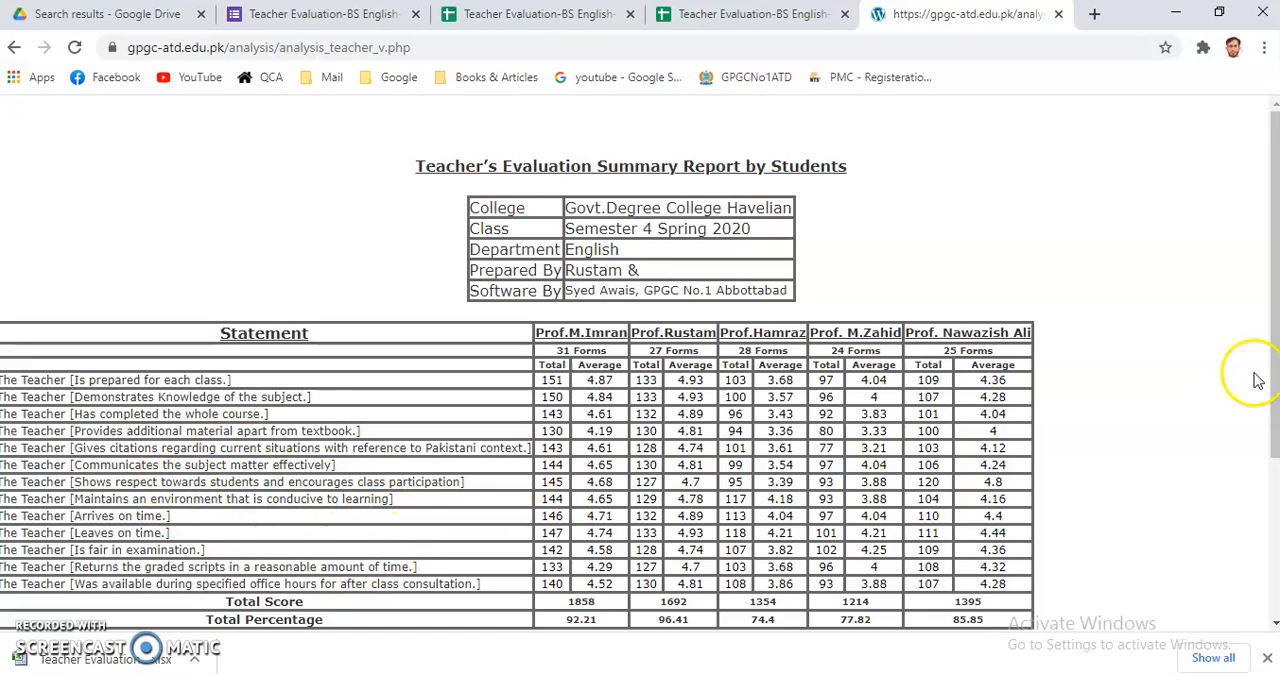
Examine the evaluation summary report's per-teacher scores, evaluation percentages, criteria, data statistics and signature tables.
drag(1275, 360, 1275, 522)
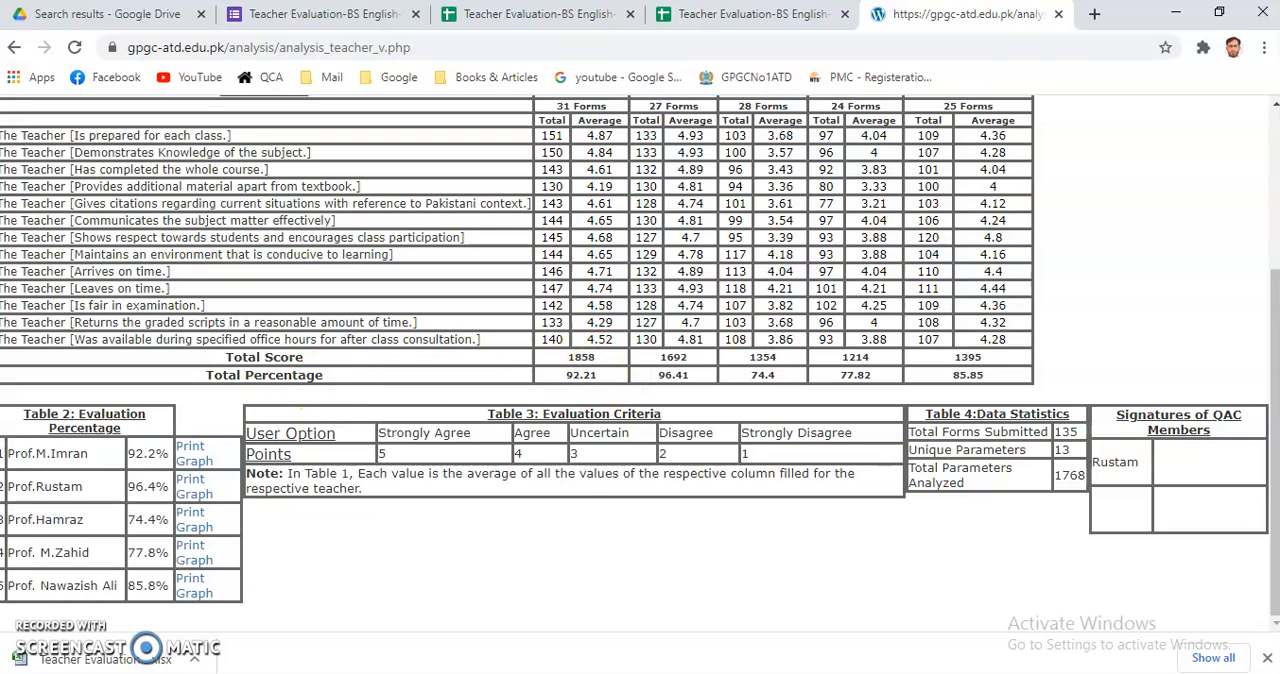
drag(1270, 423, 1268, 349)
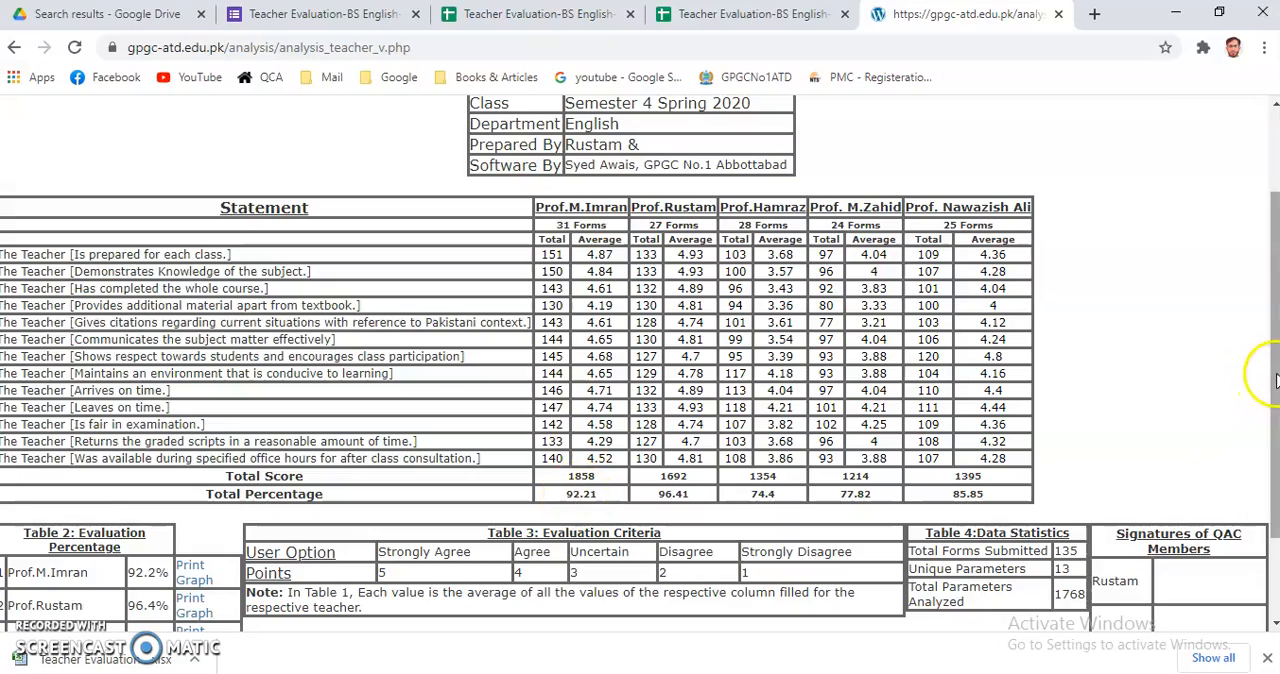
scroll(1266, 371, down, 2)
scroll(1268, 335, up, 2)
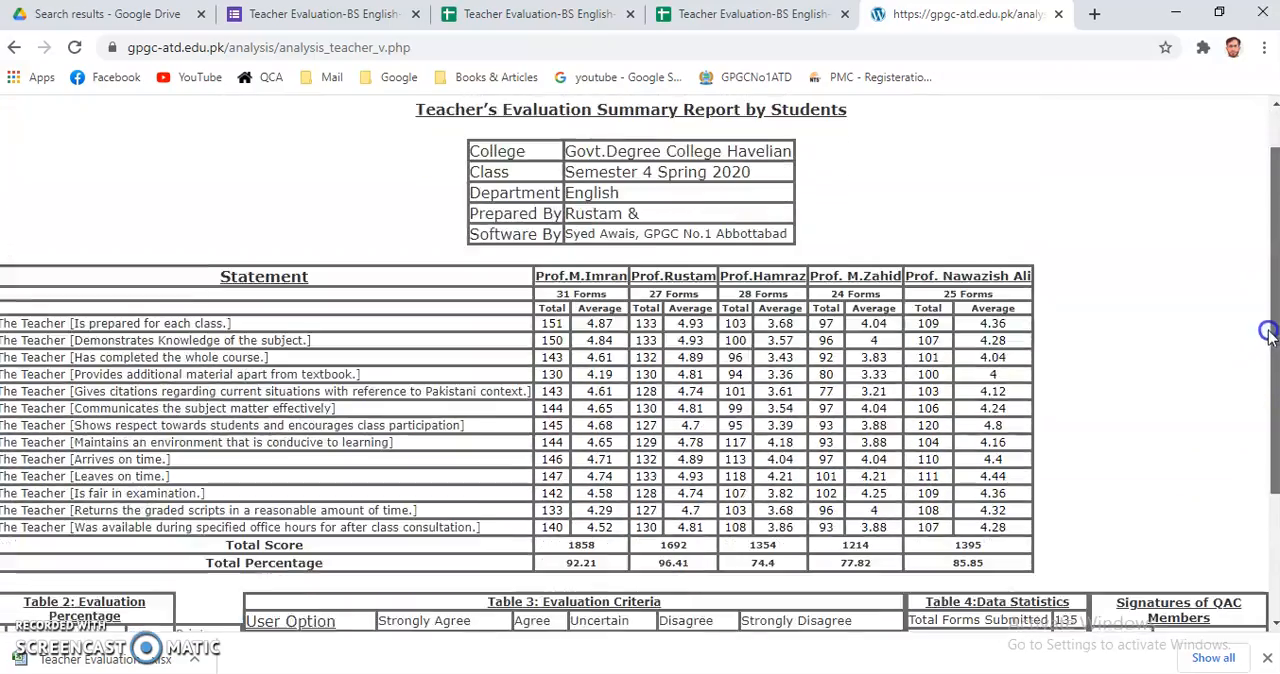
drag(1268, 335, 1270, 347)
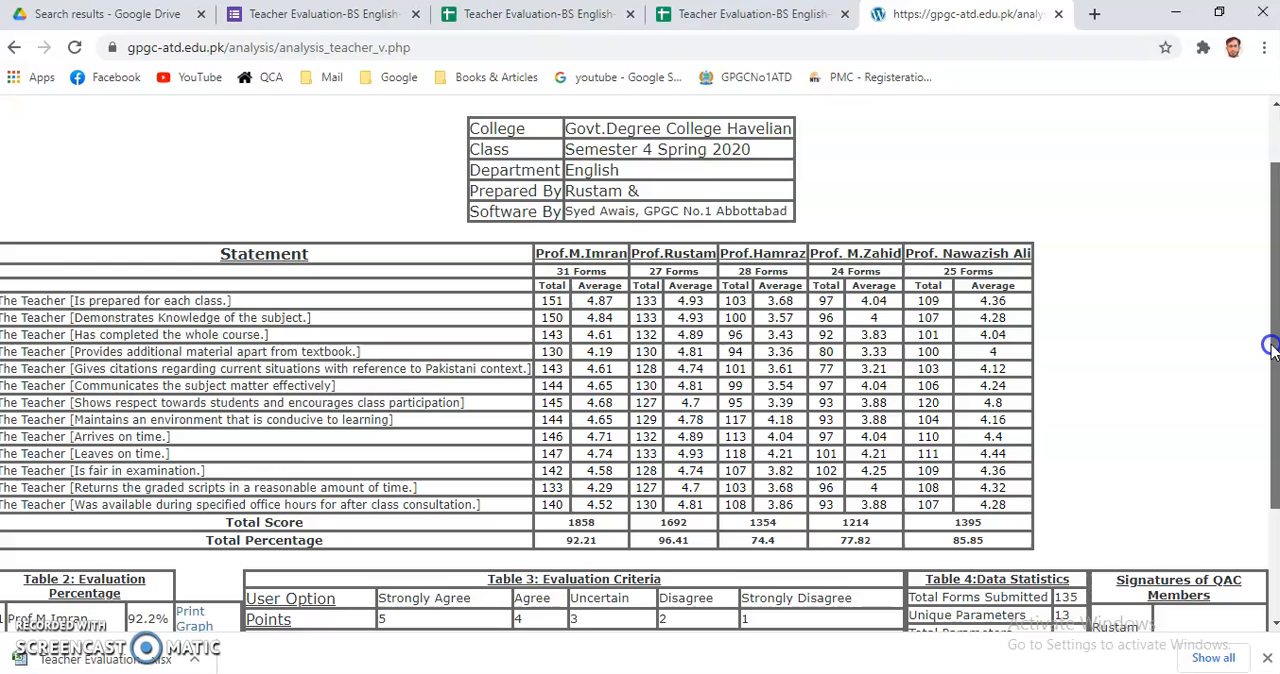
Print the summary report to PDF and save it on the Desktop as analysis_teacher_v.pdf.
click(1264, 48)
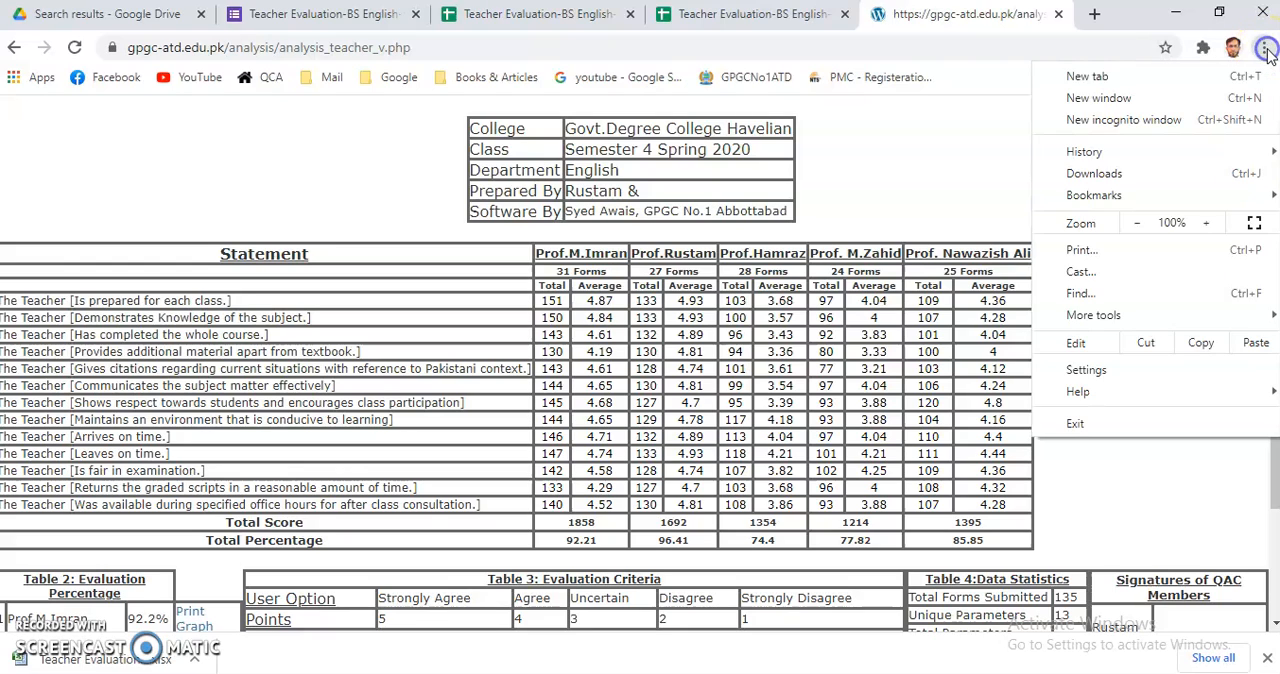
click(1080, 256)
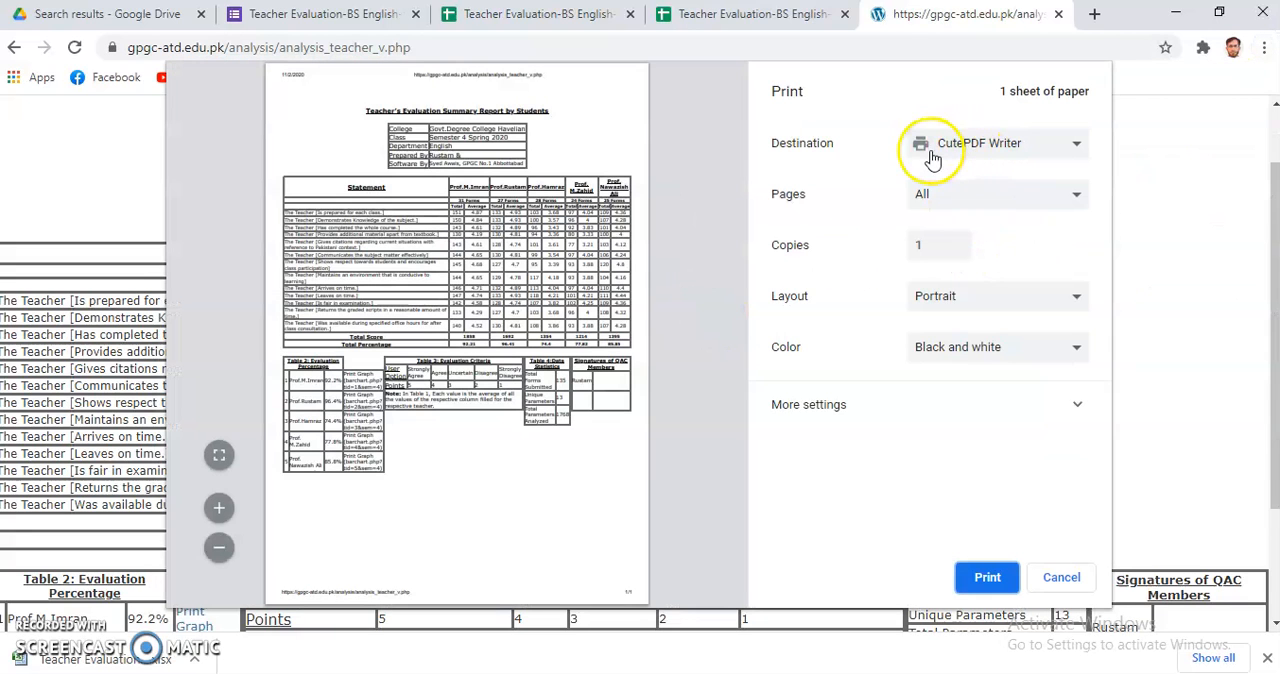
click(1076, 148)
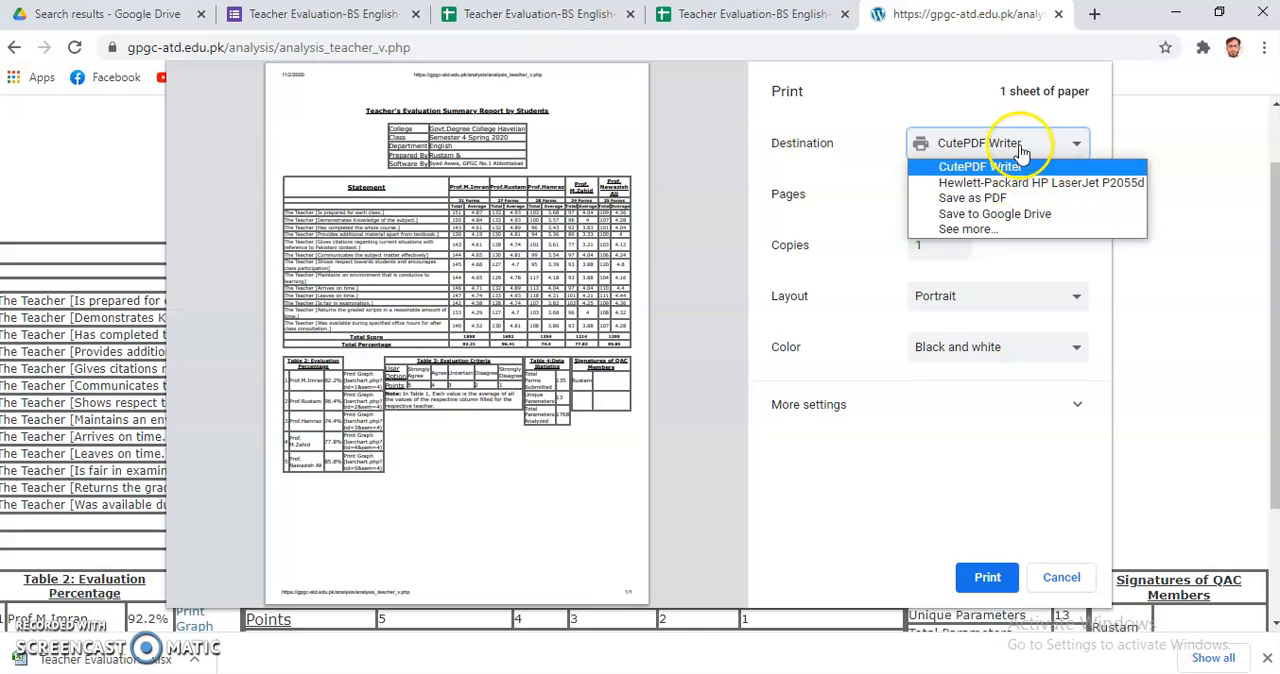
click(993, 199)
click(985, 576)
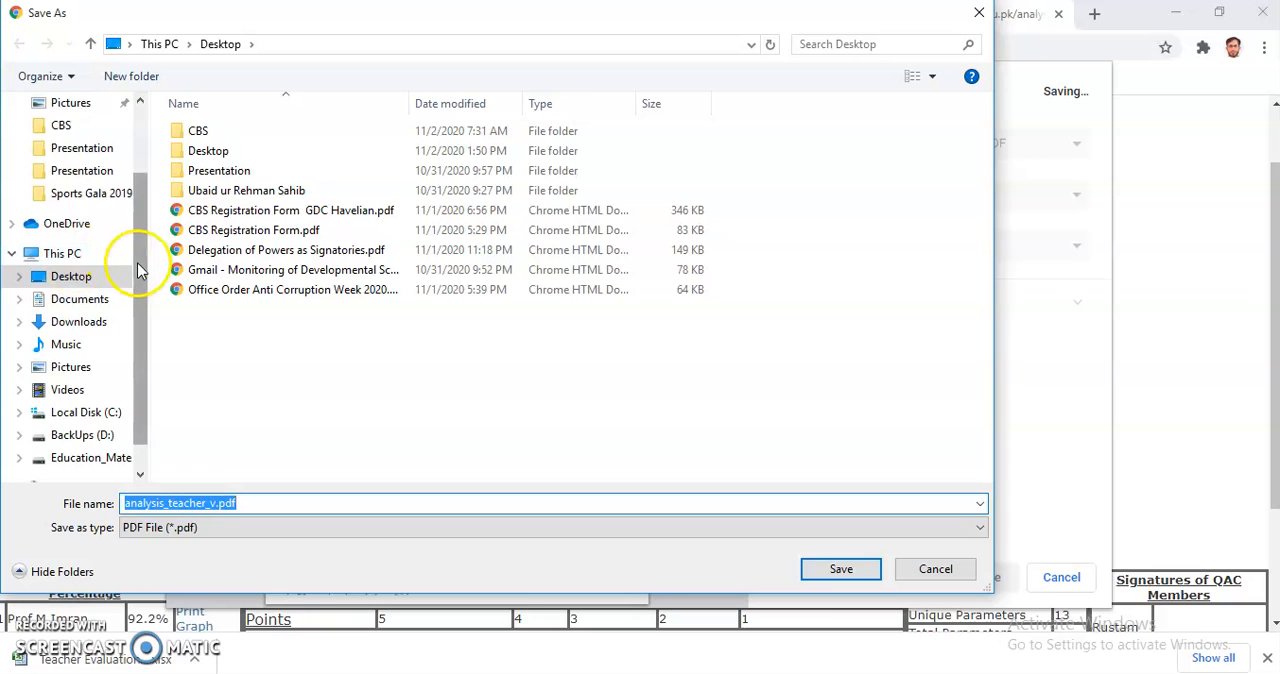
drag(137, 263, 138, 129)
click(70, 133)
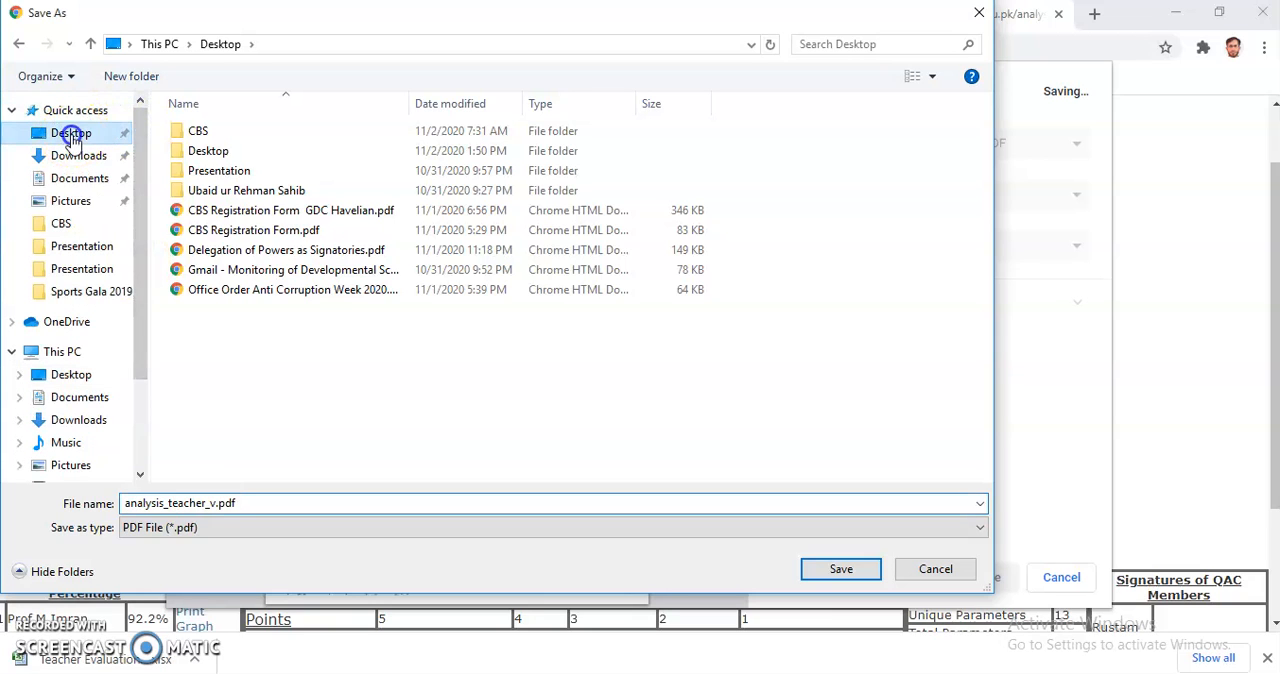
click(841, 570)
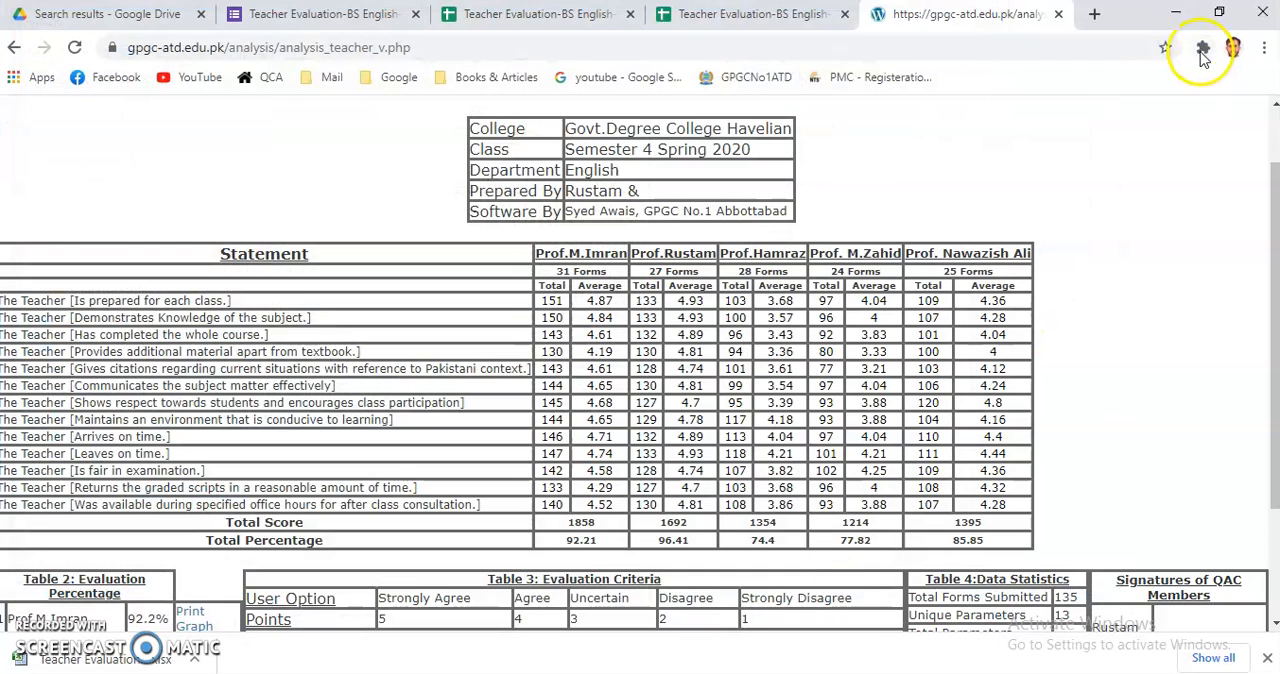
Open analysis_teacher_v.pdf from the desktop to check the saved report, then return to the file on the desktop.
click(1180, 16)
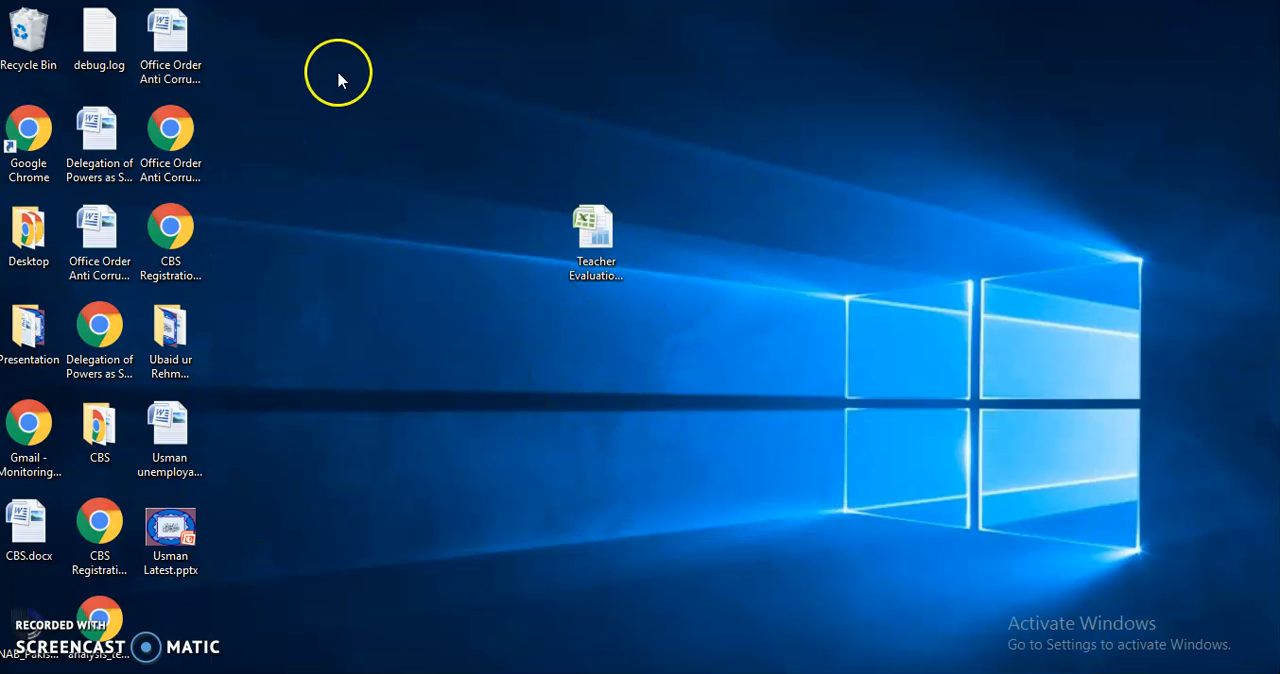
double_click(100, 628)
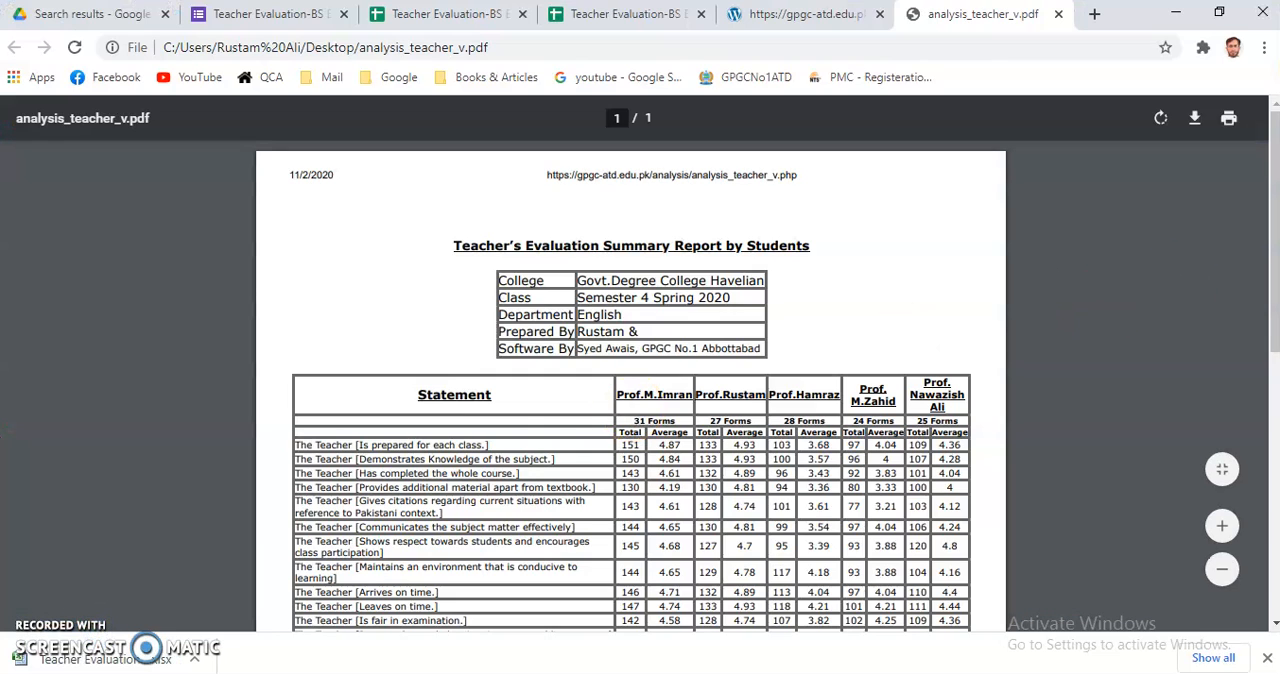
mouse_move(1274, 237)
mouse_down()
mouse_move(1273, 270)
mouse_move(1266, 228)
mouse_up()
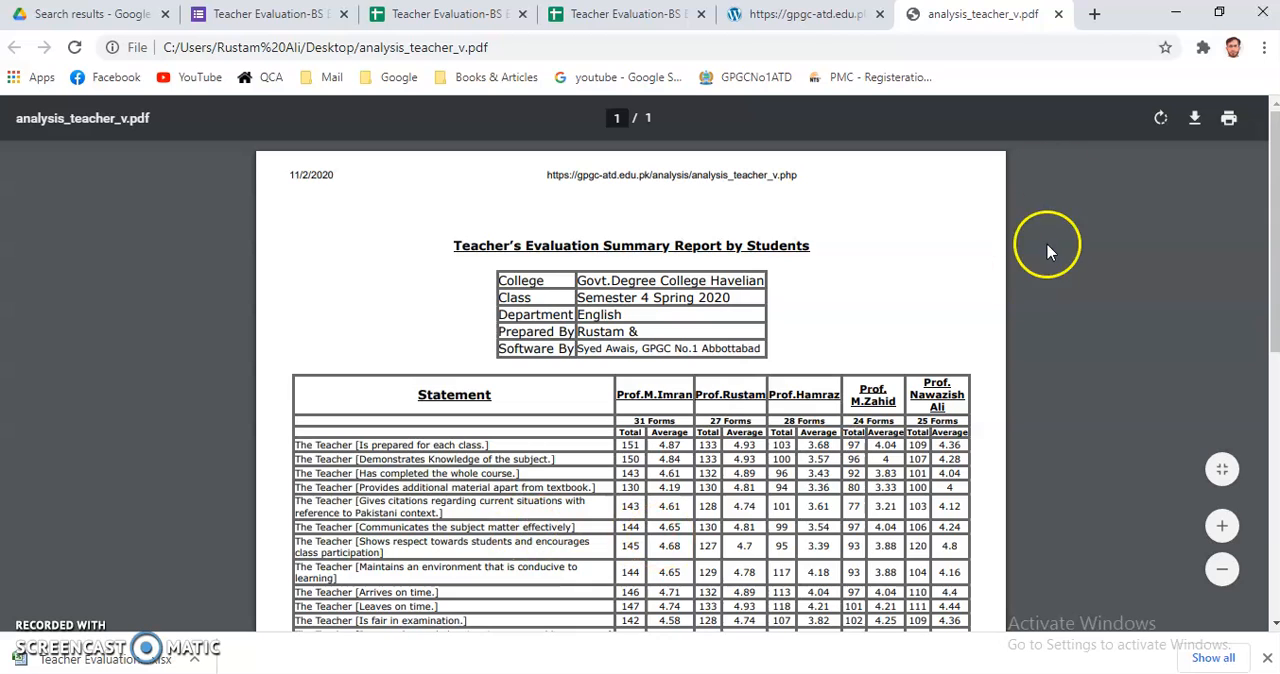
click(1174, 14)
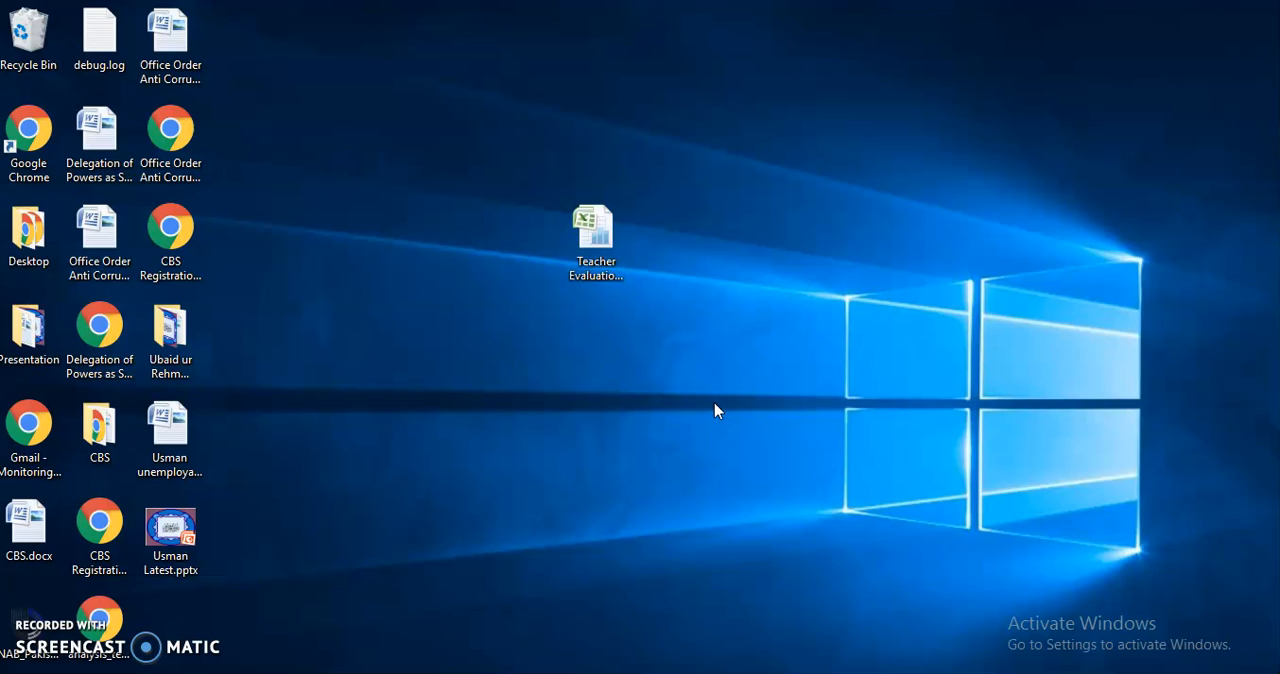
click(117, 643)
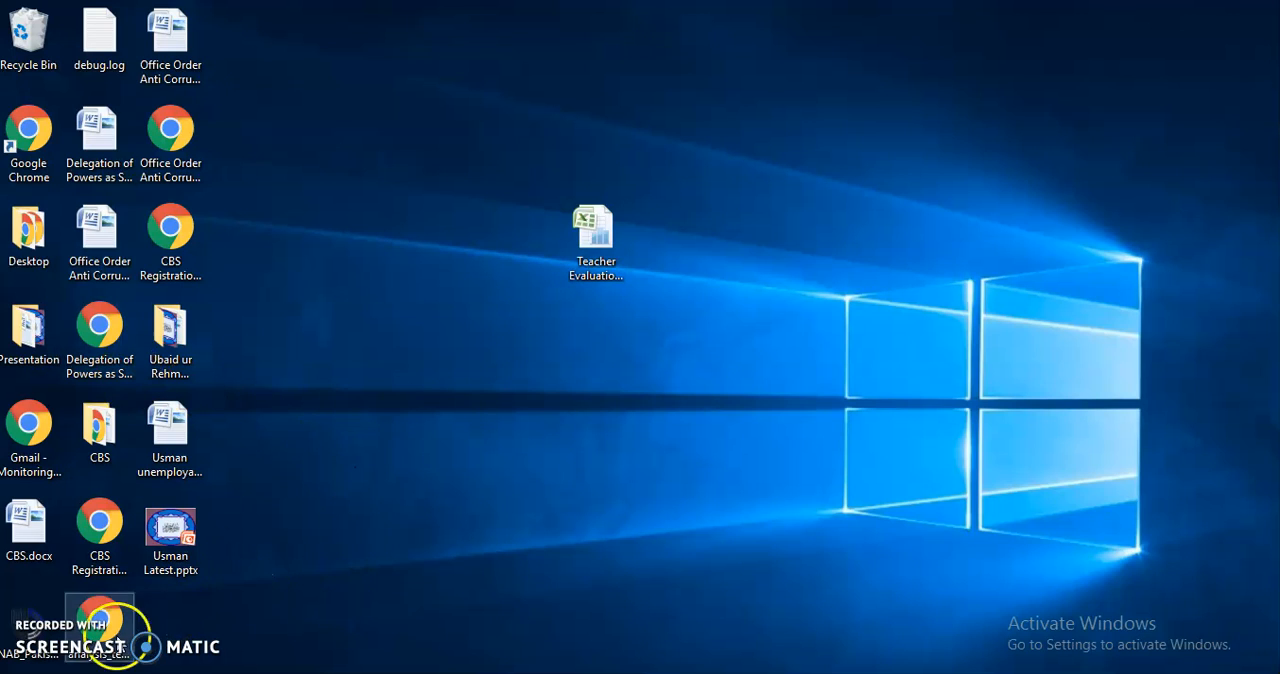